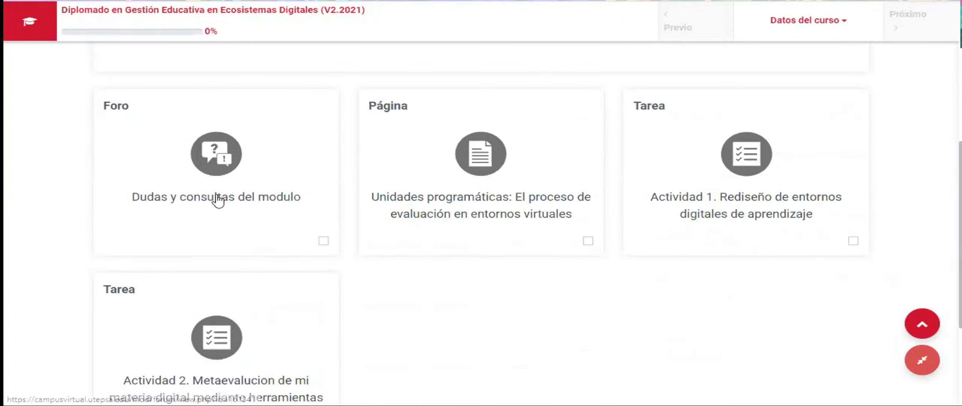
# Open the "Unidades programáticas: El proceso de evaluación en entornos virtuales" page and review its content down to the interactive presentations.
pyautogui.click(456, 216)
pyautogui.scroll(-6, 346, 146)
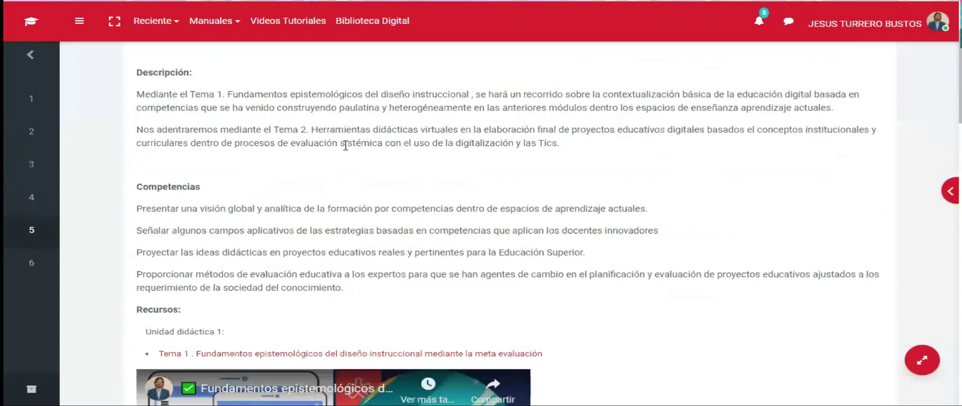
pyautogui.scroll(-20, 345, 147)
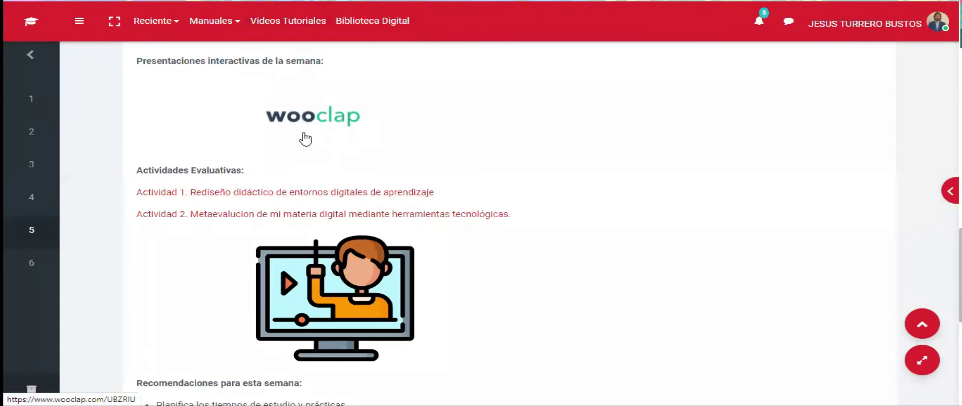
# View the Wooclap presentation in a separate tab, close it, and review the "Actividades Evaluativas" section.
pyautogui.rightClick(306, 119)
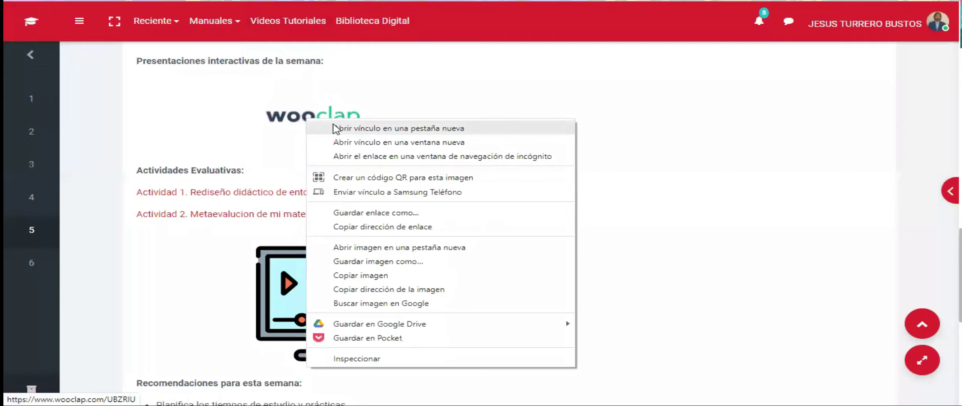
pyautogui.click(336, 128)
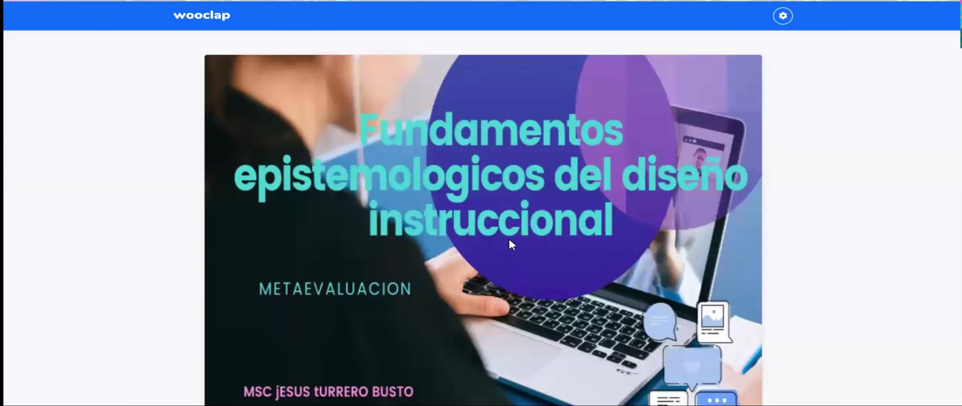
pyautogui.hotkey('ctrl', 'w')
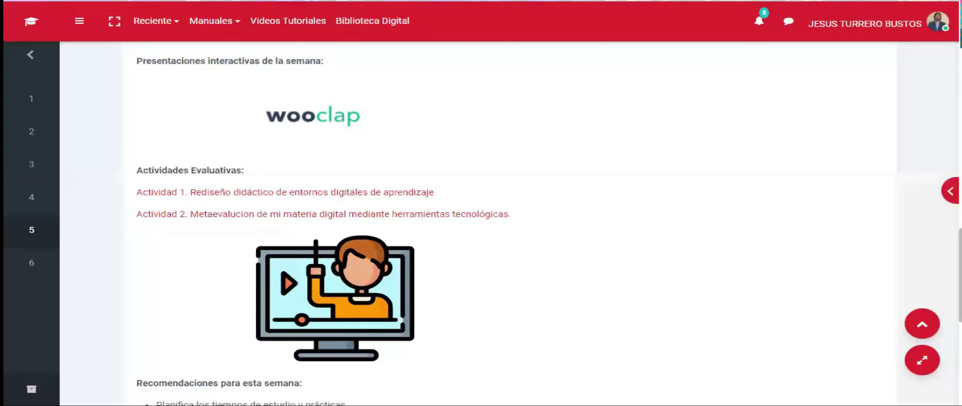
pyautogui.scroll(-2, 297, 199)
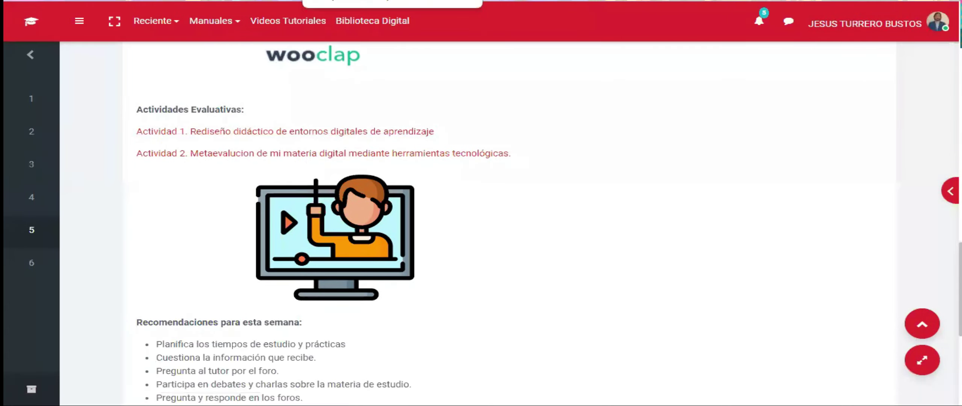
# Switch to the "Actividad 1. Rediseño de entornos digitales de aprendizaje" assignment and highlight its title.
pyautogui.click(335, 1)
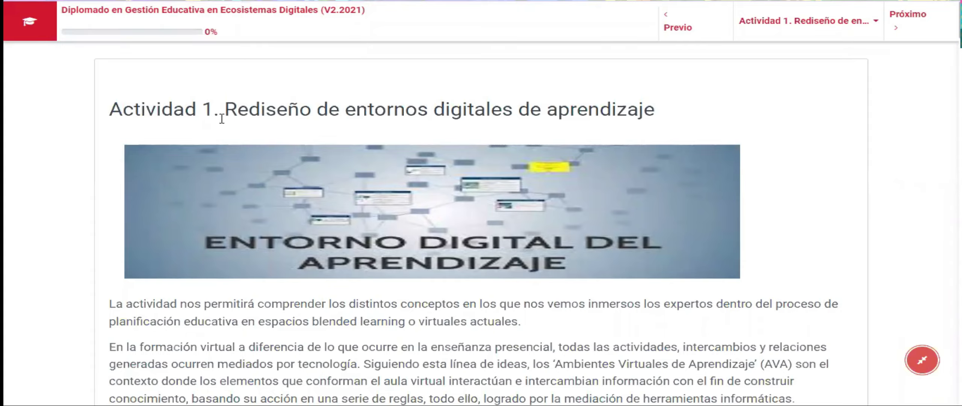
pyautogui.click(238, 109)
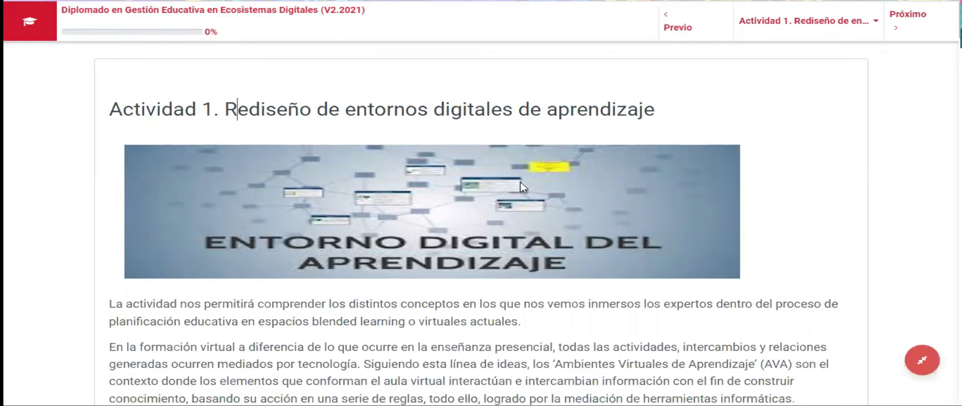
pyautogui.keyDown('shift'); pyautogui.click(752, 132); pyautogui.keyUp('shift')
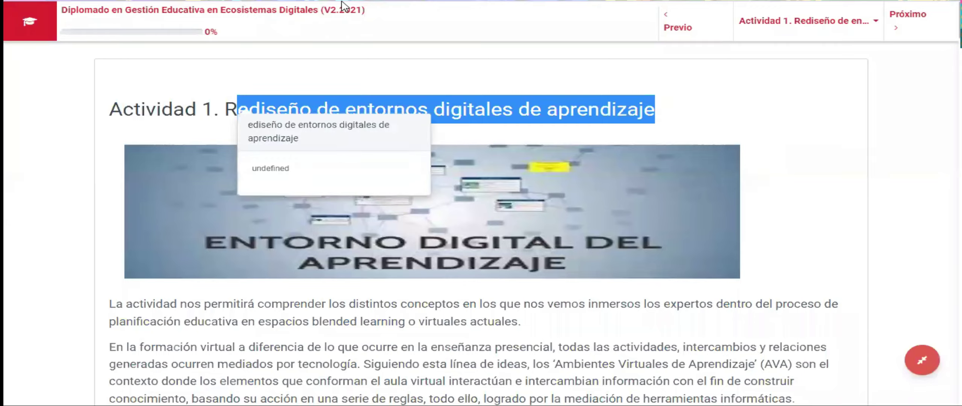
pyautogui.click(738, 206)
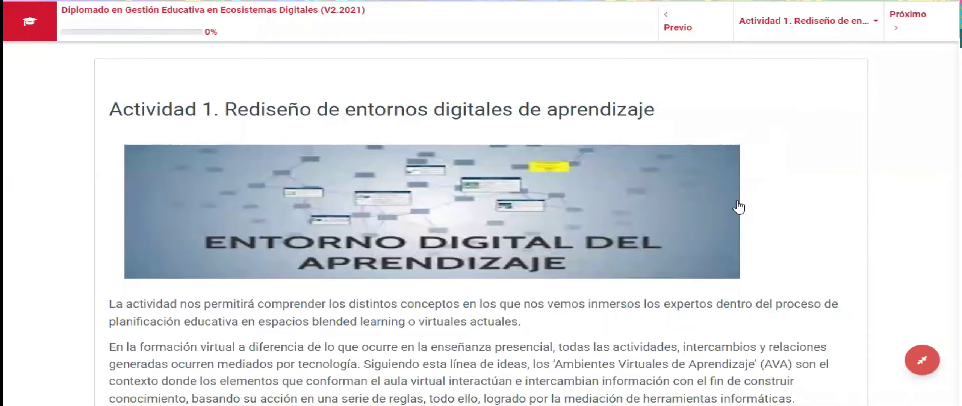
pyautogui.hotkey('alt', 'Left')
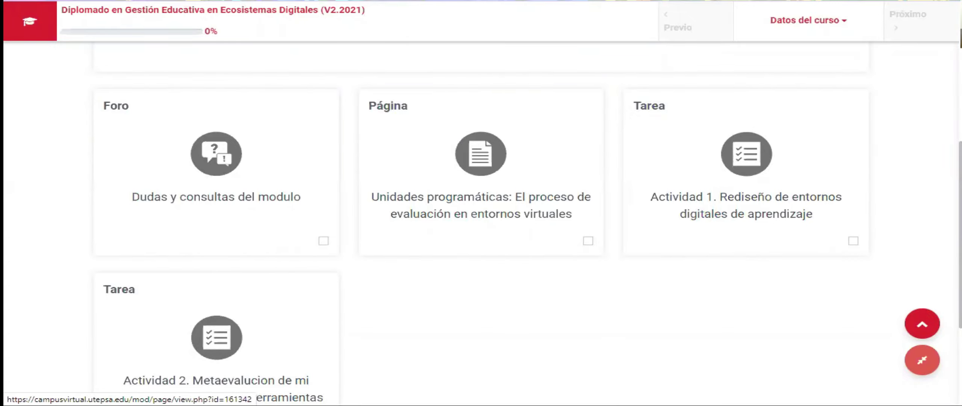
pyautogui.click(403, 136)
pyautogui.click(401, 132)
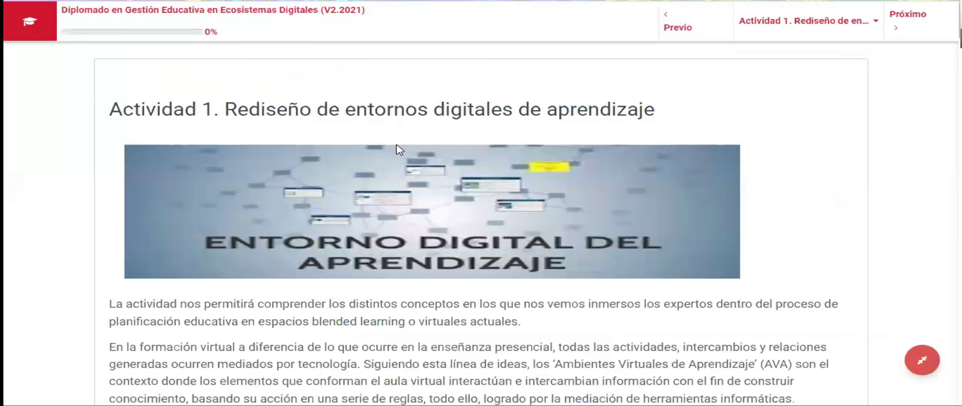
# Read the first introductory paragraph of Actividad 1, highlighting "proceso" and the phrase about blended learning or virtual spaces.
pyautogui.scroll(-3, 280, 123)
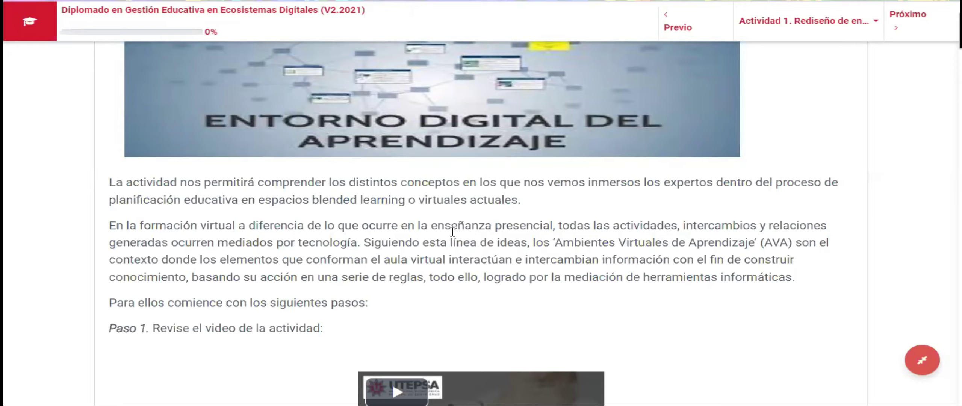
pyautogui.doubleClick(817, 184)
pyautogui.keyDown('shift'); pyautogui.click(821, 203); pyautogui.keyUp('shift')
pyautogui.doubleClick(822, 189)
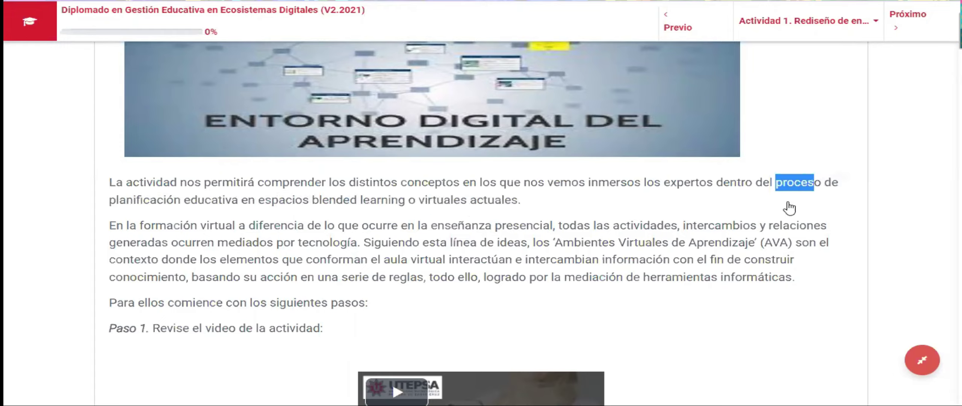
pyautogui.click(264, 200)
pyautogui.moveTo(264, 199); pyautogui.dragTo(503, 200)
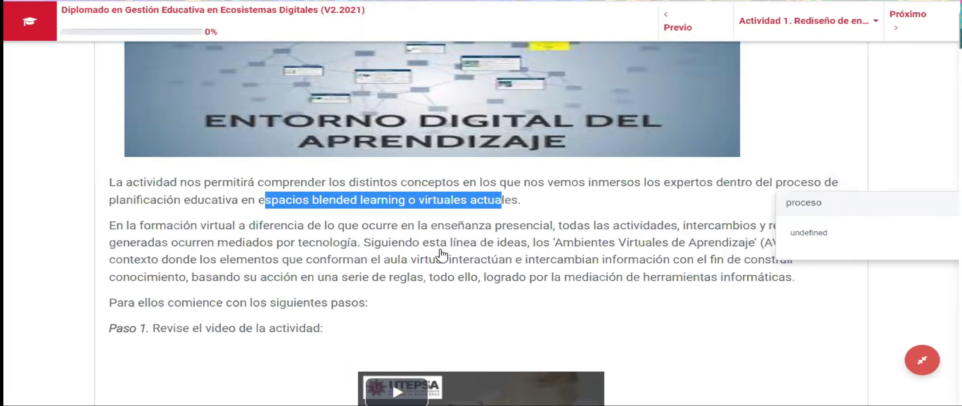
# Highlight "Ambientes Virtuales de Aprendizaje (AVA)" in the second paragraph and read on to the Paso 1 activity video.
pyautogui.click(535, 227)
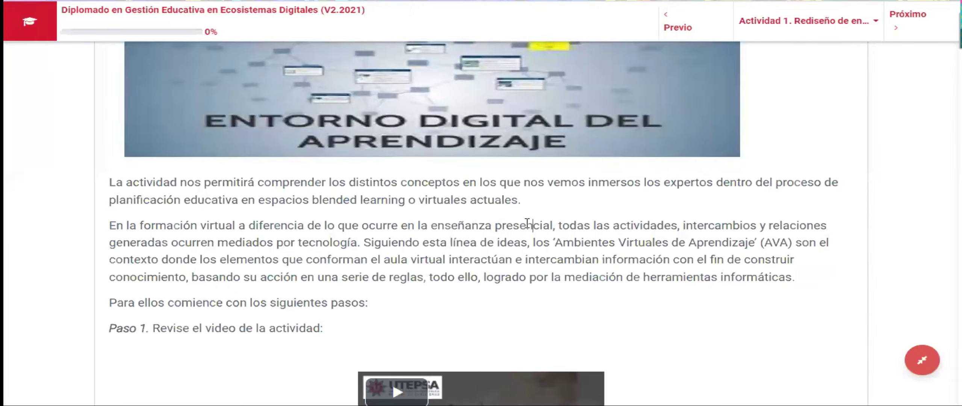
pyautogui.scroll(-2, 526, 222)
pyautogui.moveTo(556, 183); pyautogui.dragTo(788, 183)
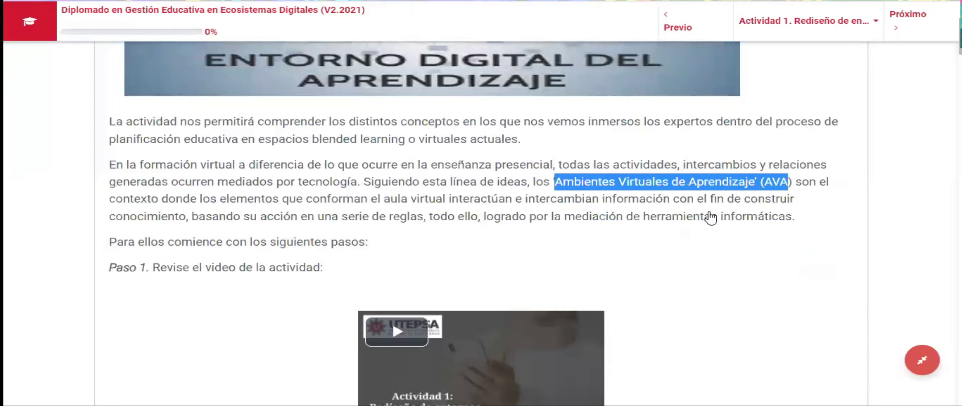
pyautogui.click(429, 203)
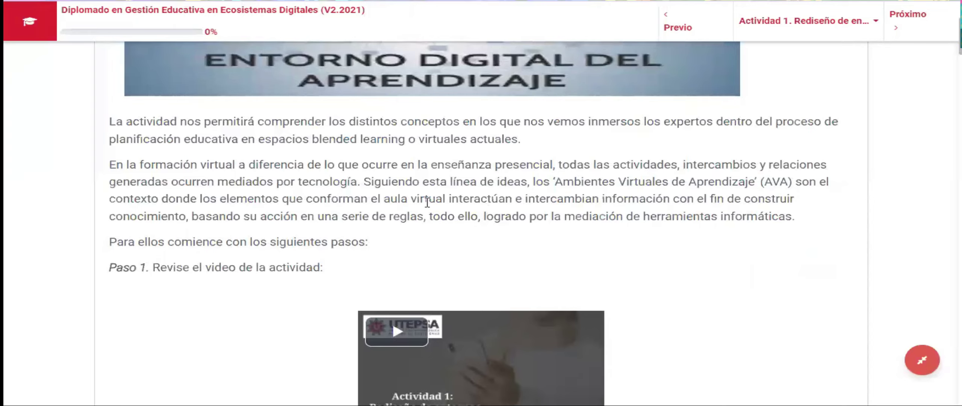
pyautogui.scroll(-2, 429, 205)
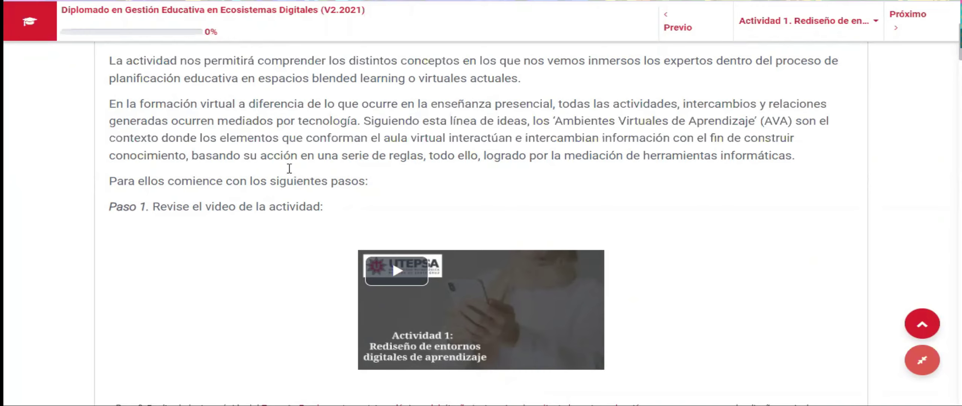
pyautogui.scroll(-2, 369, 169)
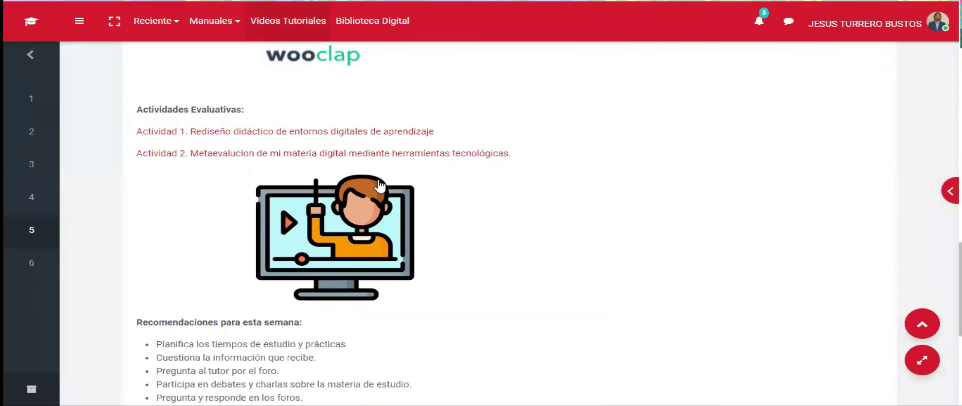
# Locate the Tema 1 link and its video under "Recursos" on the programmatic units page.
pyautogui.scroll(10, 380, 185)
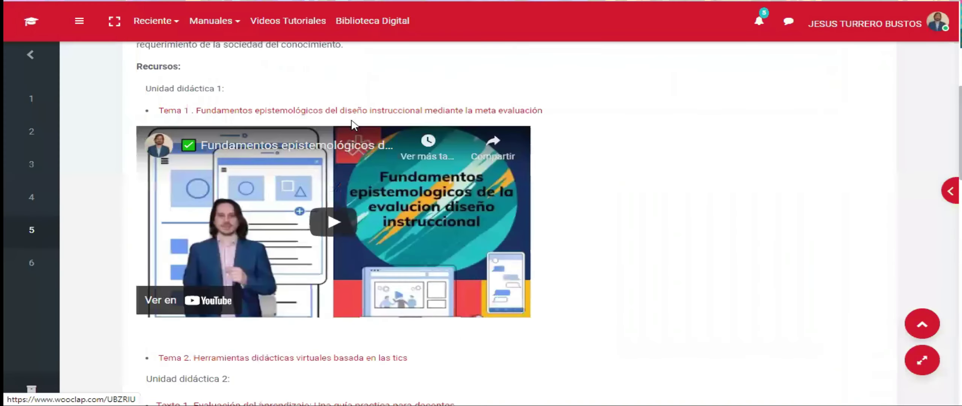
pyautogui.scroll(3, 272, 155)
pyautogui.scroll(-2, 272, 156)
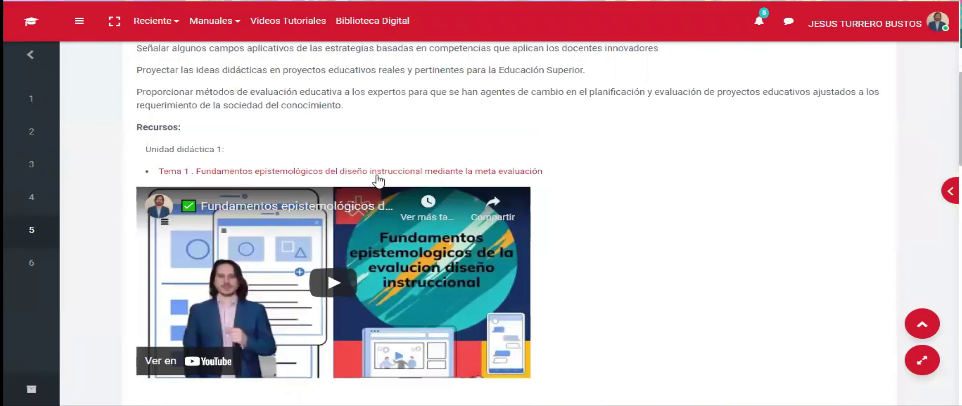
pyautogui.scroll(5, 318, 140)
pyautogui.scroll(-7, 334, 154)
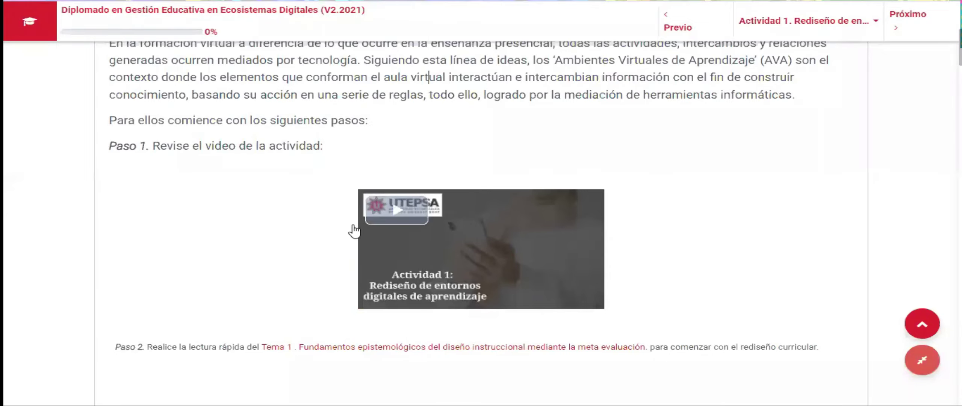
# Review Paso 2 and Paso 3 of Actividad 1, and examine the planning table's column headings on the template spreadsheet's "0. EJEMPLO" sheet.
pyautogui.scroll(-3, 354, 230)
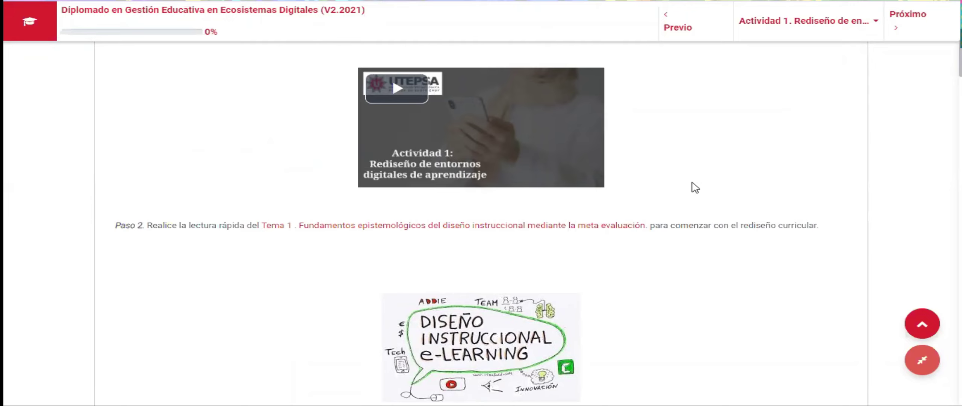
pyautogui.scroll(-3, 694, 187)
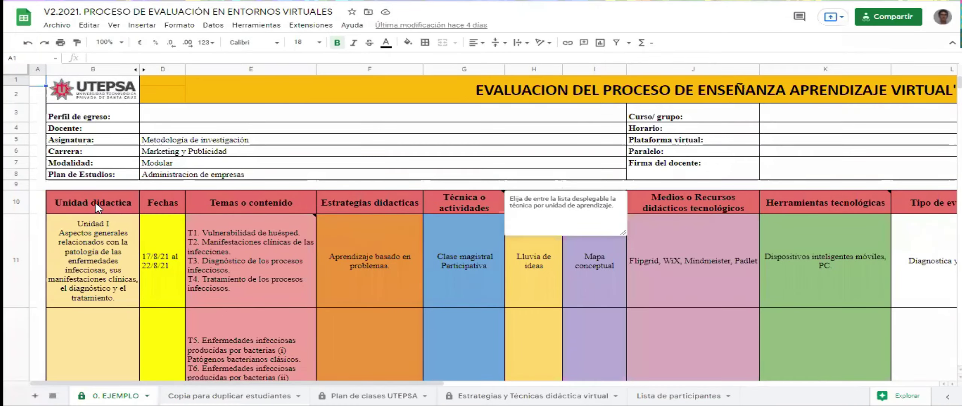
pyautogui.moveTo(93, 202); pyautogui.dragTo(770, 332)
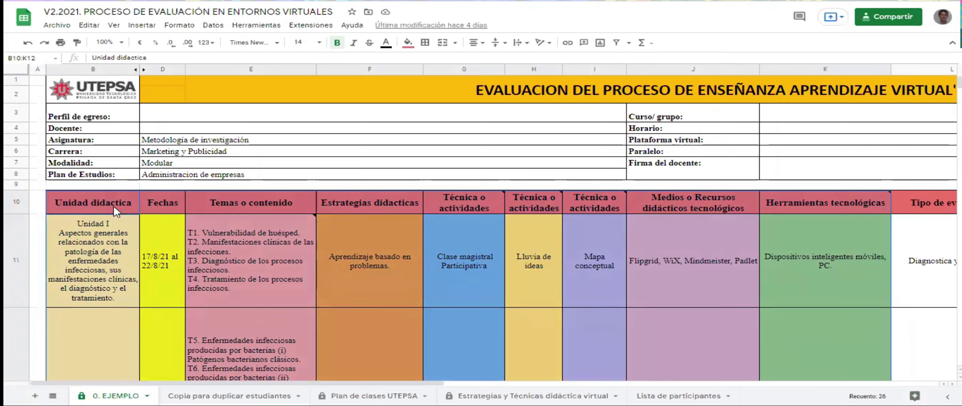
pyautogui.click(355, 203)
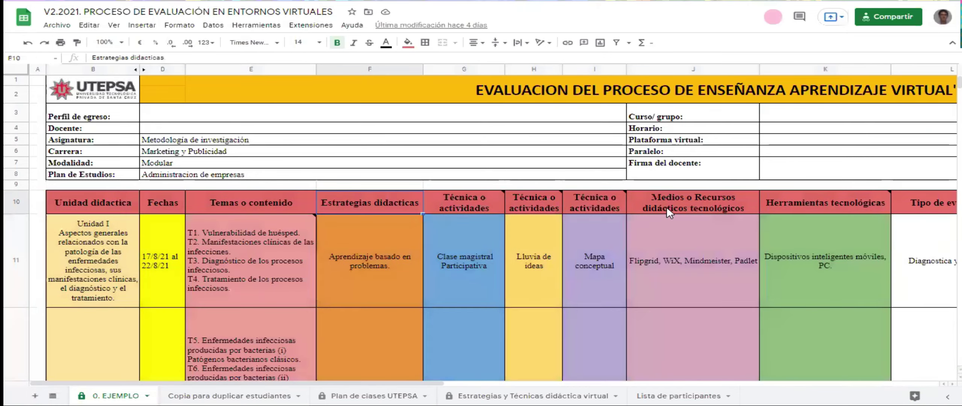
pyautogui.click(732, 199)
pyautogui.click(786, 198)
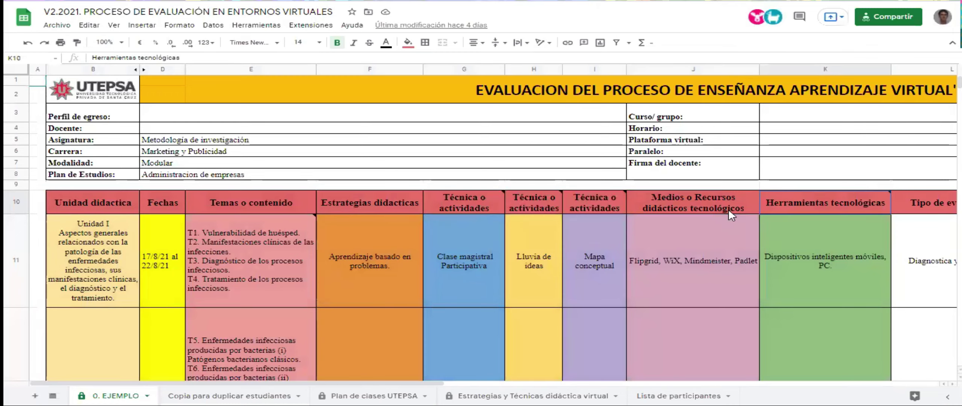
pyautogui.click(812, 269)
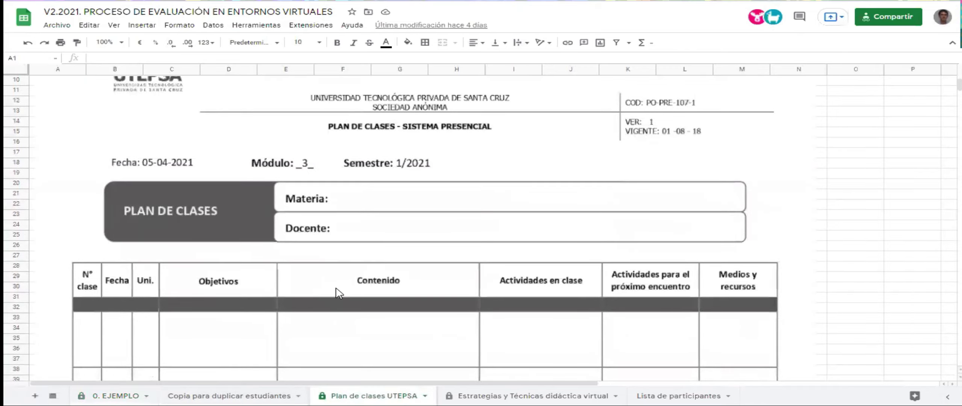
# Compare the "0. EJEMPLO", "Copia para duplicar estudiantes" and "Plan de clases UTEPSA" sheets of the template spreadsheet.
pyautogui.click(121, 394)
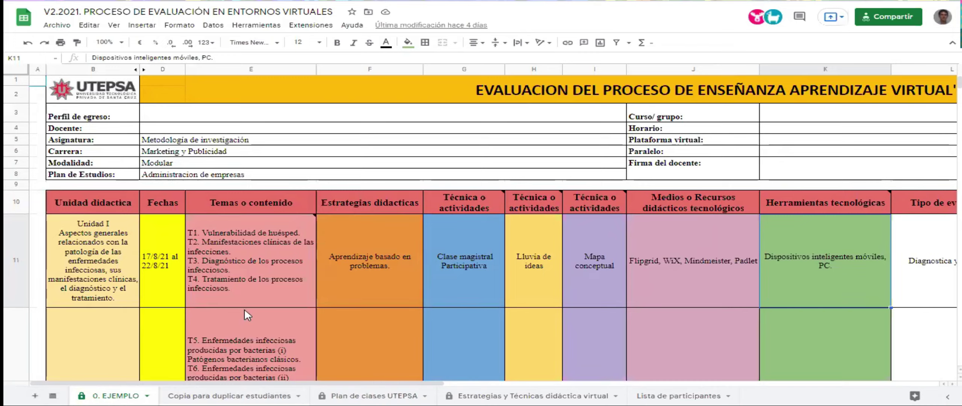
pyautogui.click(251, 394)
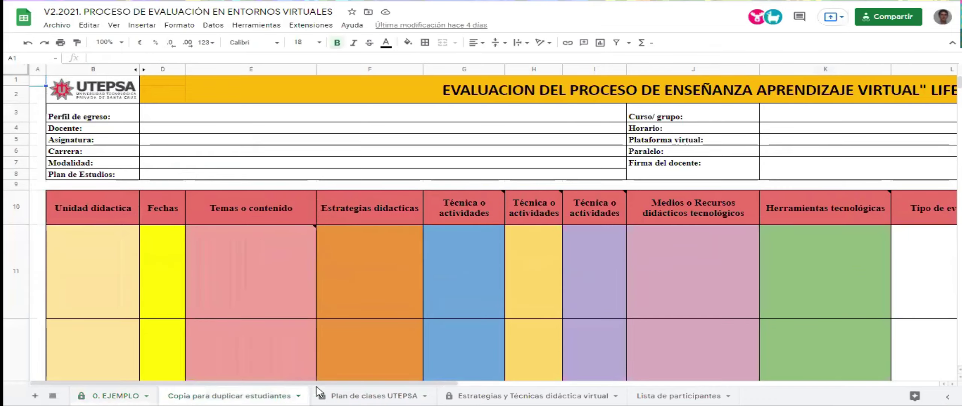
pyautogui.click(340, 395)
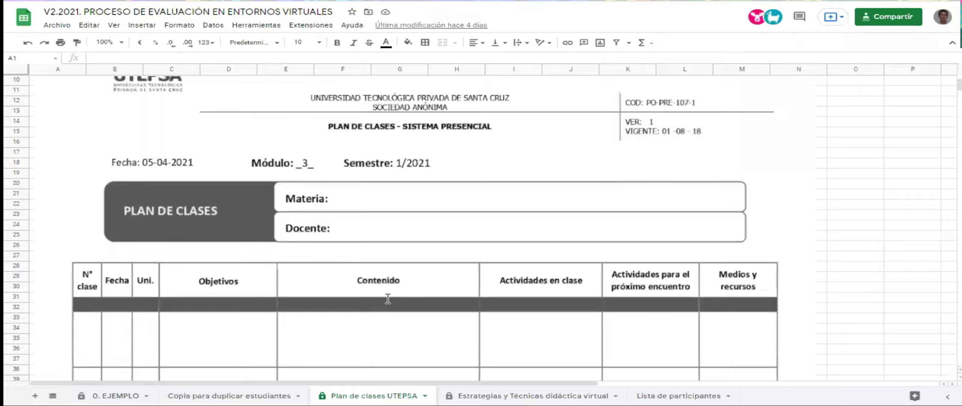
# Return to the Actividad 1 assignment and highlight "estrategias didácticas virtuales" in Paso 4.
pyautogui.hotkey('alt', 'Tab')
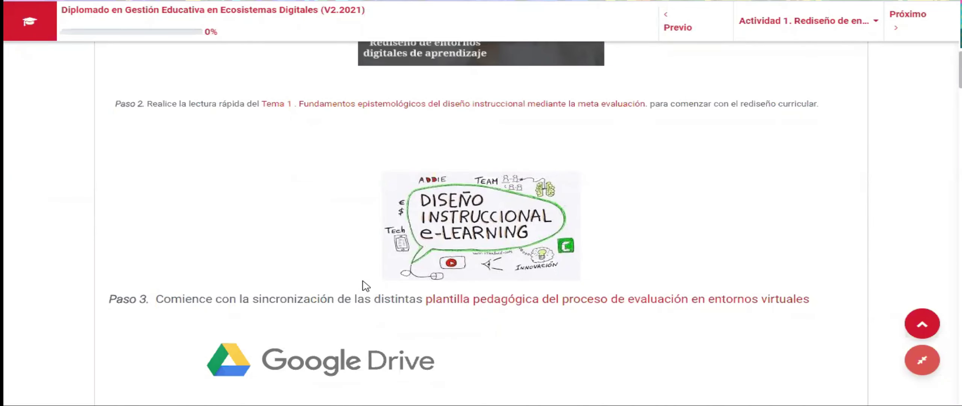
pyautogui.scroll(-3, 365, 284)
pyautogui.scroll(-2, 330, 250)
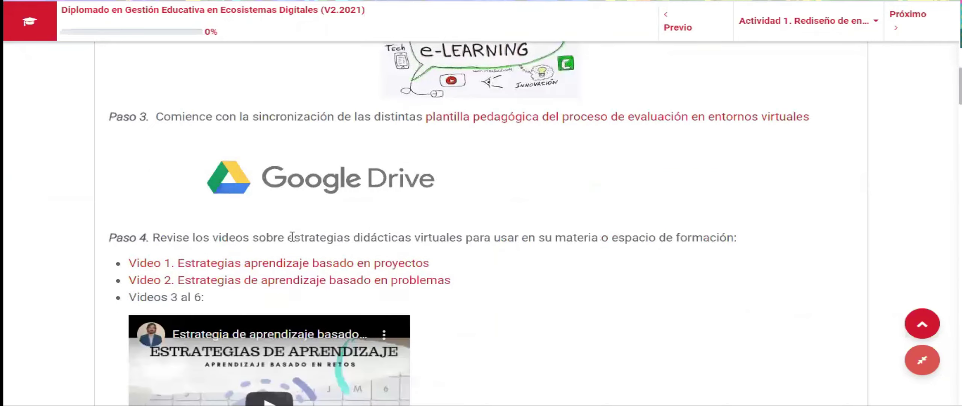
pyautogui.moveTo(287, 237); pyautogui.dragTo(464, 239)
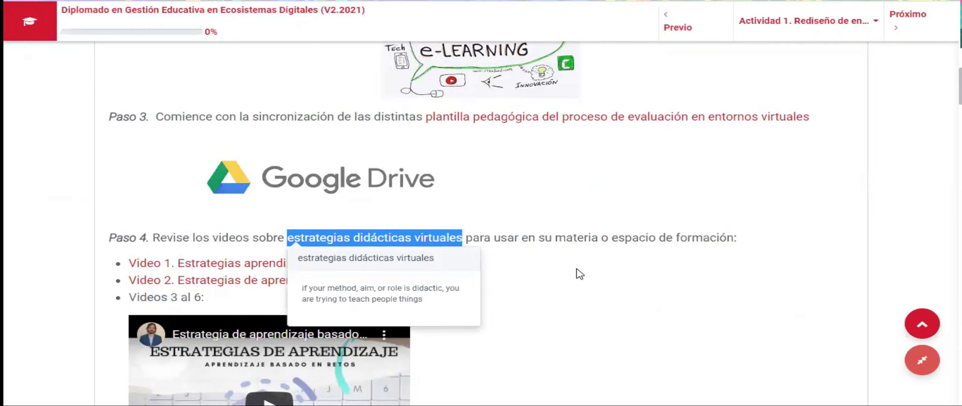
# Review the list of learning strategy videos under Paso 4 of Actividad 1, from Video 1 through Videos 3 al 6.
pyautogui.click(596, 269)
pyautogui.scroll(-2, 616, 254)
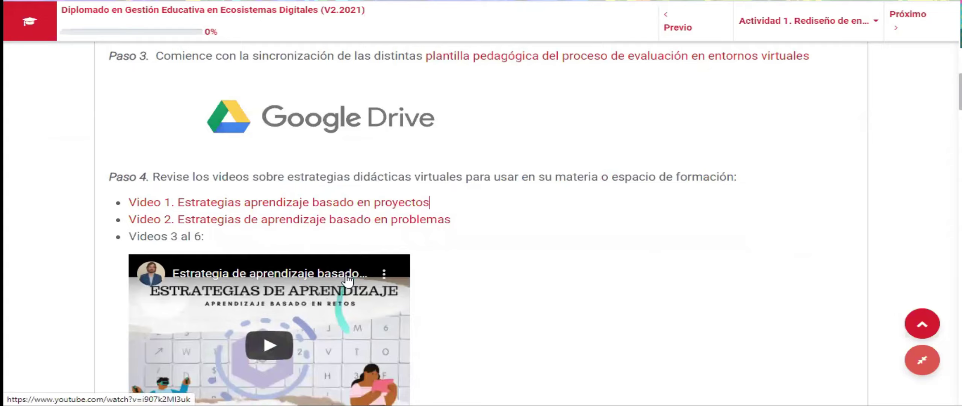
pyautogui.scroll(-2, 387, 282)
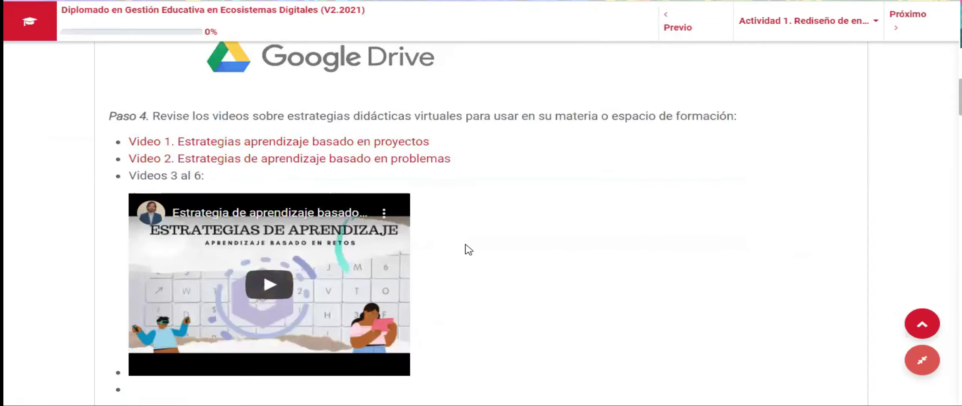
pyautogui.scroll(-7, 469, 244)
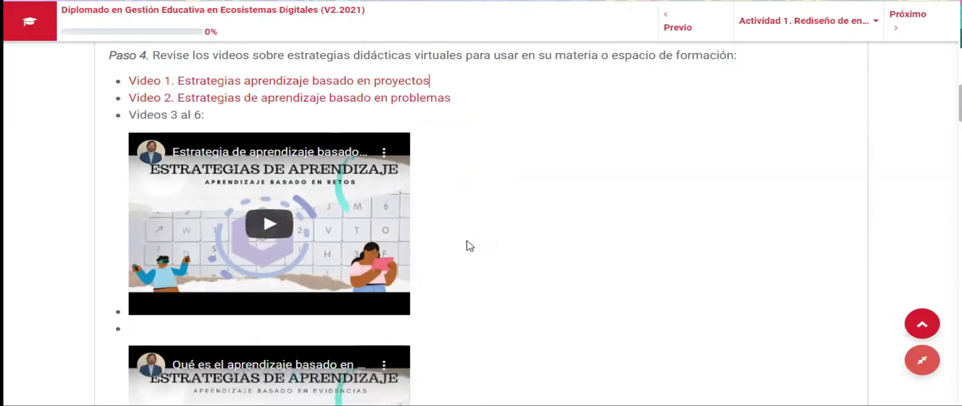
pyautogui.scroll(-3, 469, 245)
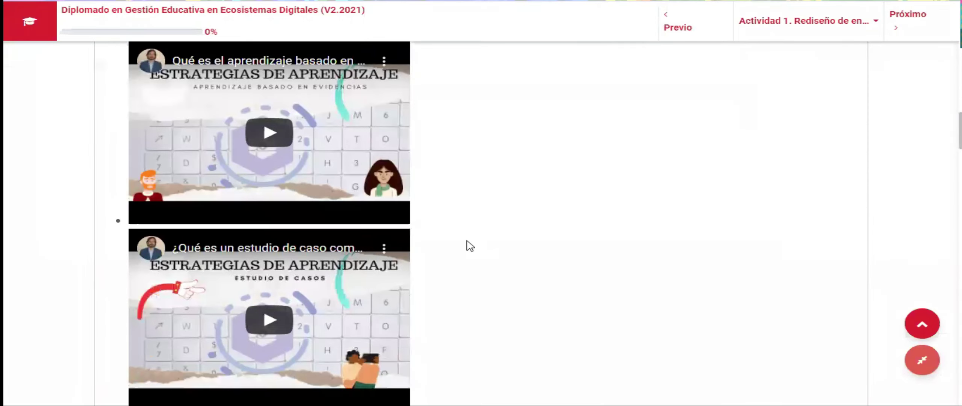
pyautogui.scroll(-10, 469, 246)
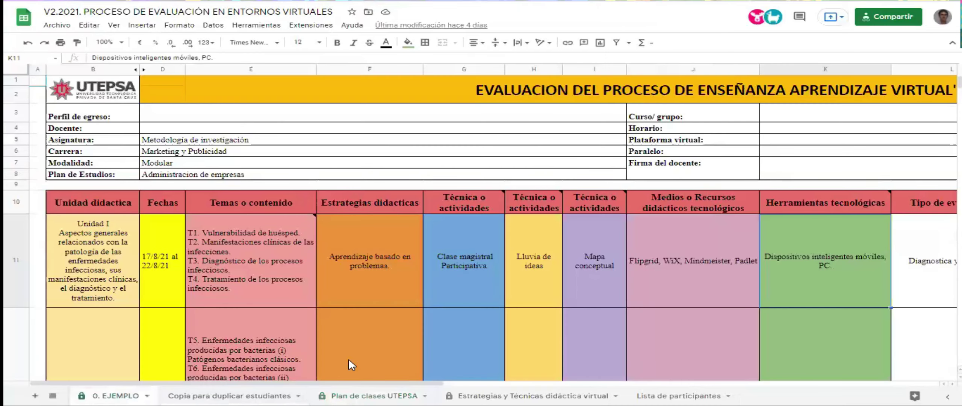
# Examine the planning table's headings from "Unidad didactica" to "Herramientas tecnológicas" on the template spreadsheet's "0. EJEMPLO" sheet, and select that heading range.
pyautogui.click(101, 204)
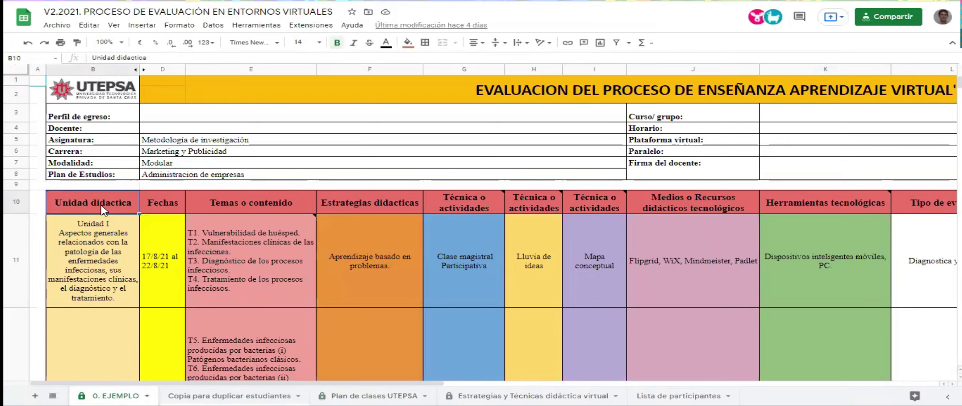
pyautogui.click(235, 205)
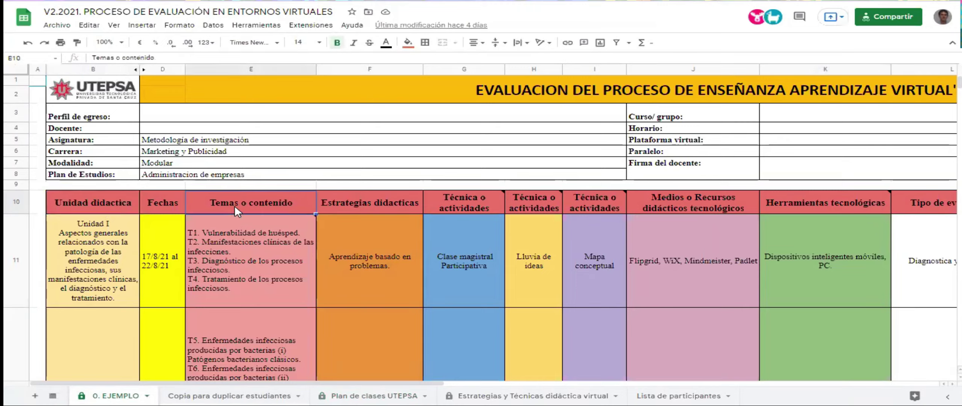
pyautogui.click(364, 205)
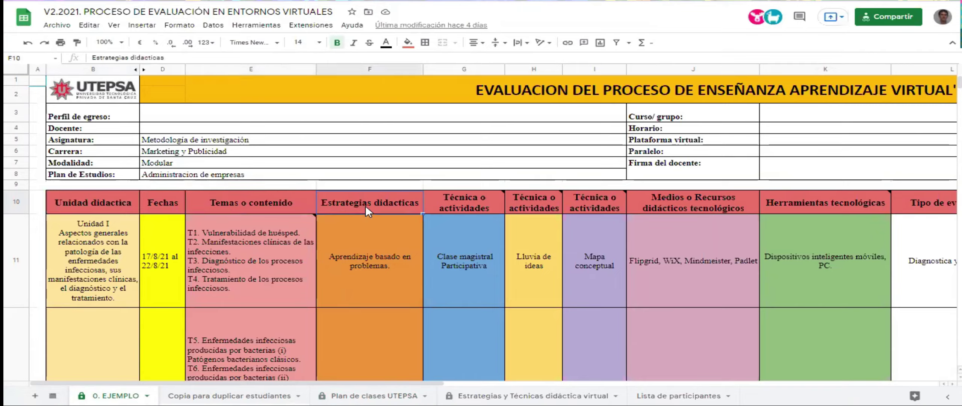
pyautogui.click(472, 203)
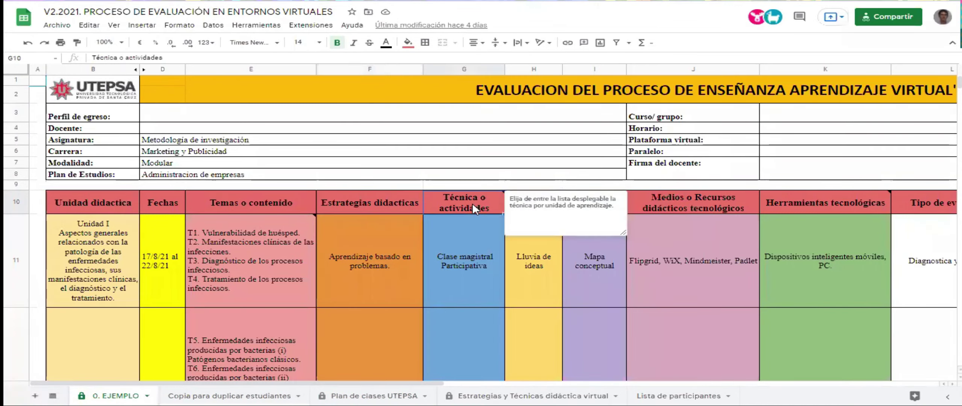
pyautogui.click(667, 207)
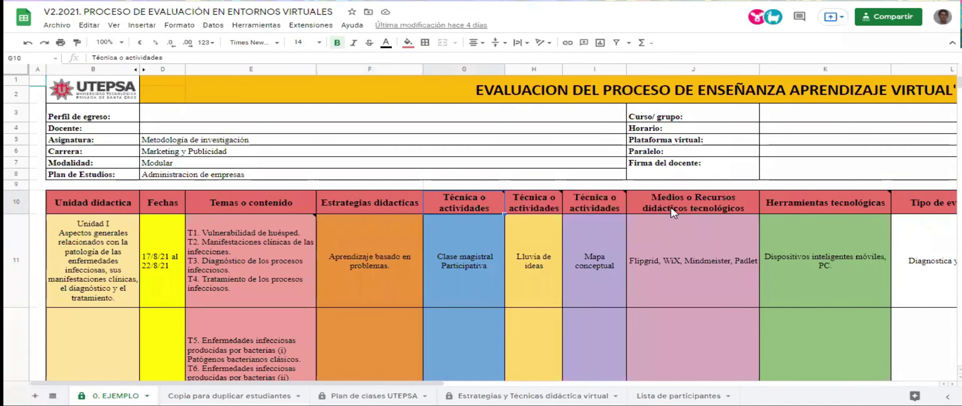
pyautogui.click(795, 206)
pyautogui.click(720, 252)
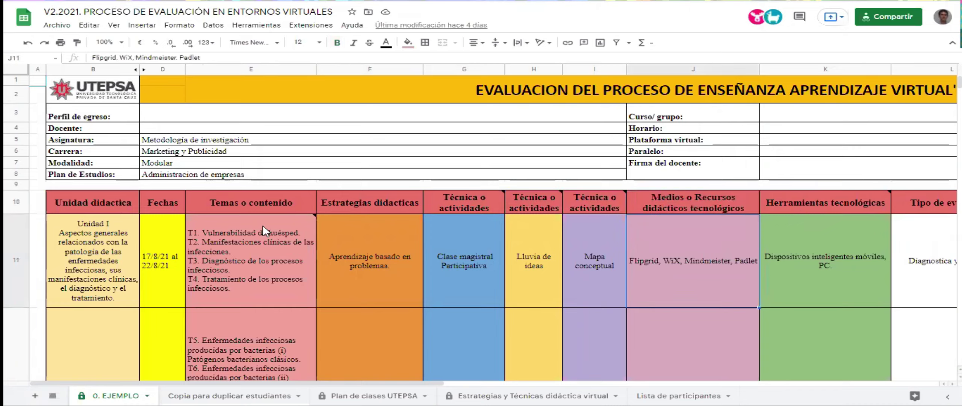
pyautogui.click(99, 211)
pyautogui.moveTo(270, 212); pyautogui.dragTo(772, 198)
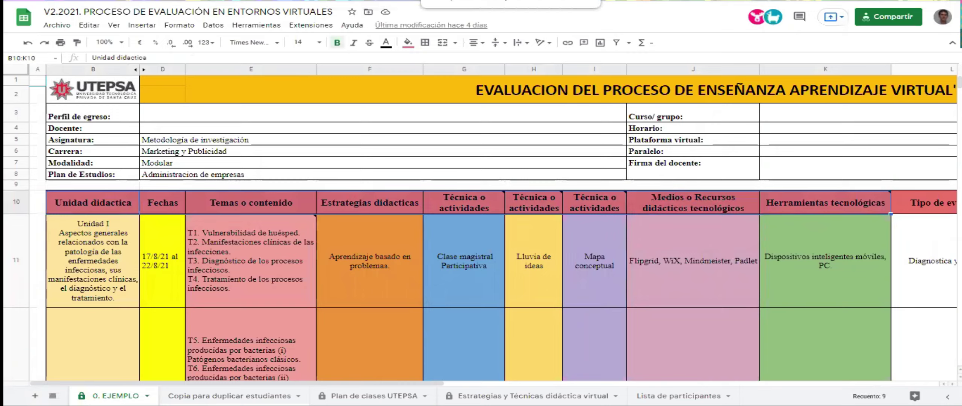
# Read Paso 5 of Actividad 1 and compare it with the spreadsheet's "Medios o Recursos didácticos tecnológicos" column.
pyautogui.hotkey('ctrl', 'Tab')
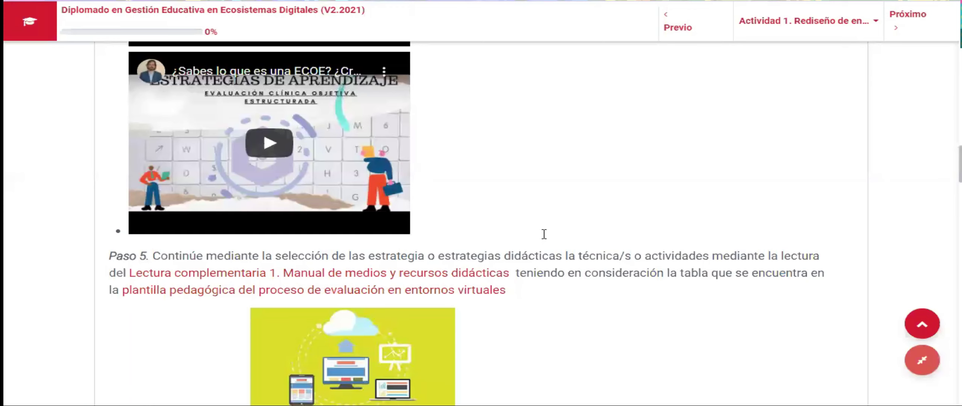
pyautogui.scroll(-5, 143, 174)
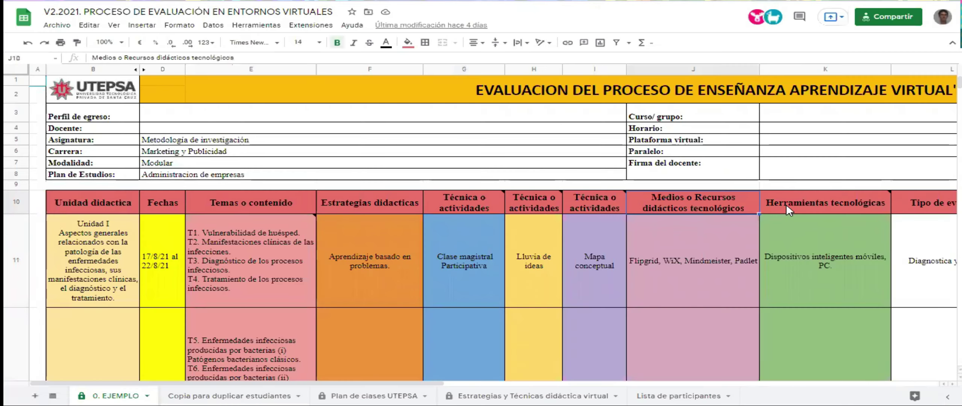
pyautogui.click(651, 267)
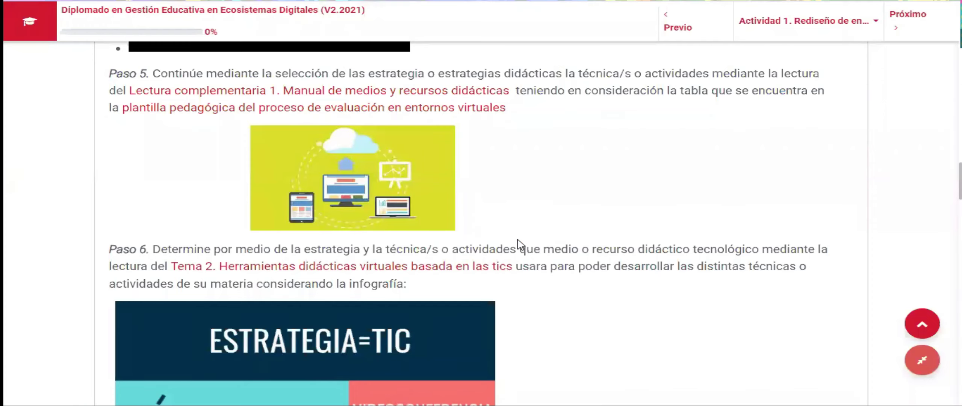
# Examine Paso 6 of Actividad 1 and its "ESTRATEGIA=TIC" infographic pairing strategies with digital tools.
pyautogui.scroll(-2, 517, 242)
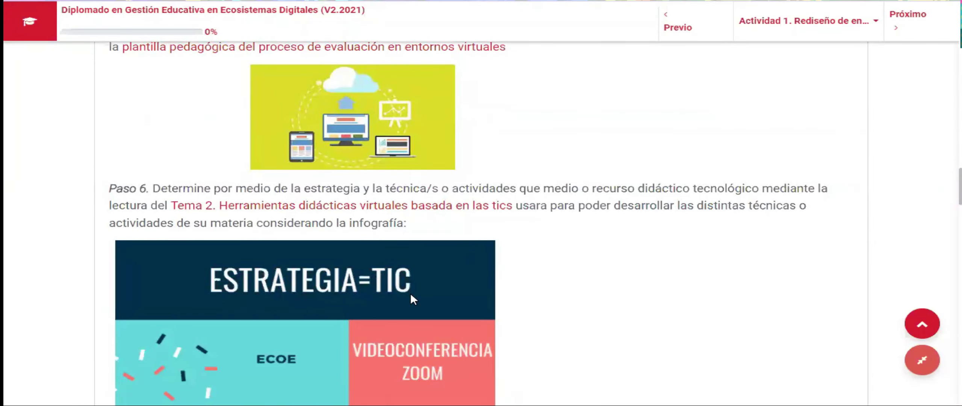
pyautogui.scroll(-2, 411, 294)
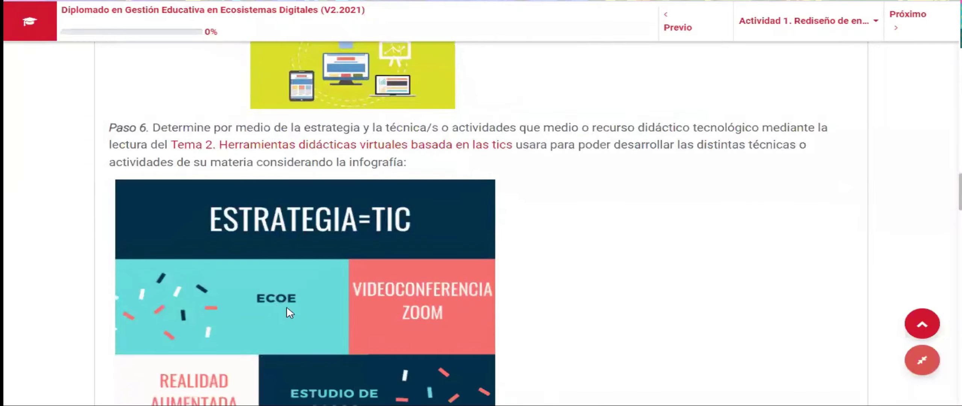
pyautogui.scroll(-4, 292, 302)
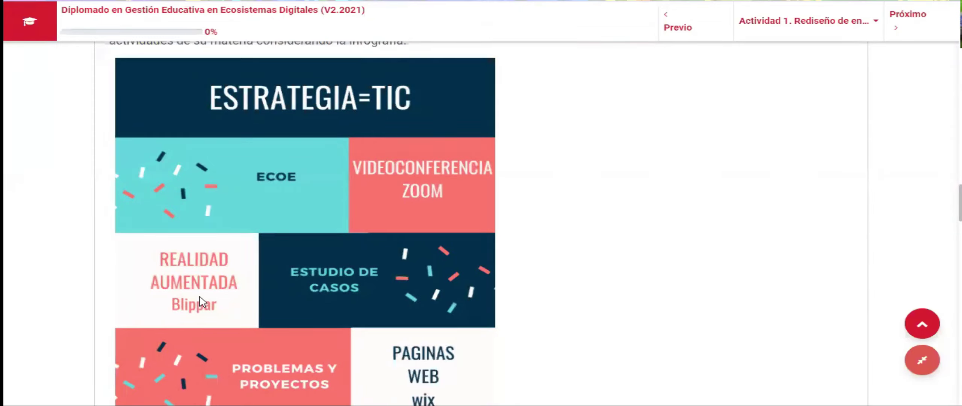
pyautogui.scroll(-4, 393, 282)
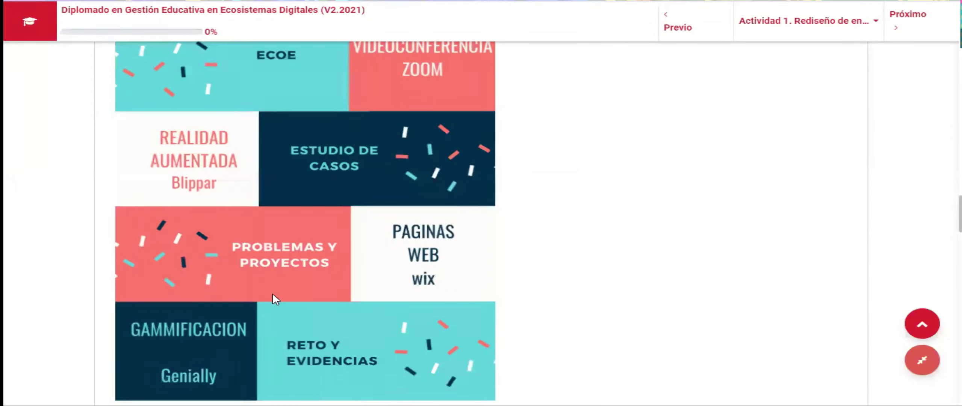
pyautogui.scroll(-4, 272, 294)
pyautogui.scroll(-4, 273, 299)
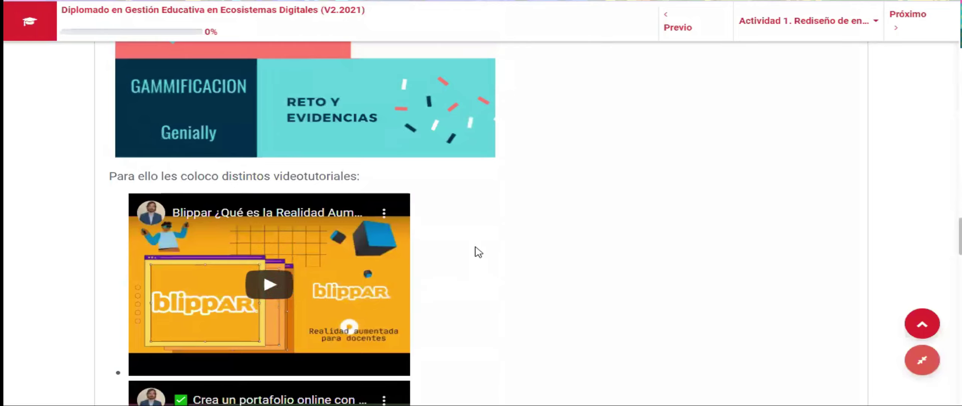
# Review the Blippar, Wix and Genially video tutorials and the embedded presentation on choosing a didactic strategy under Paso 6.
pyautogui.scroll(-6, 485, 246)
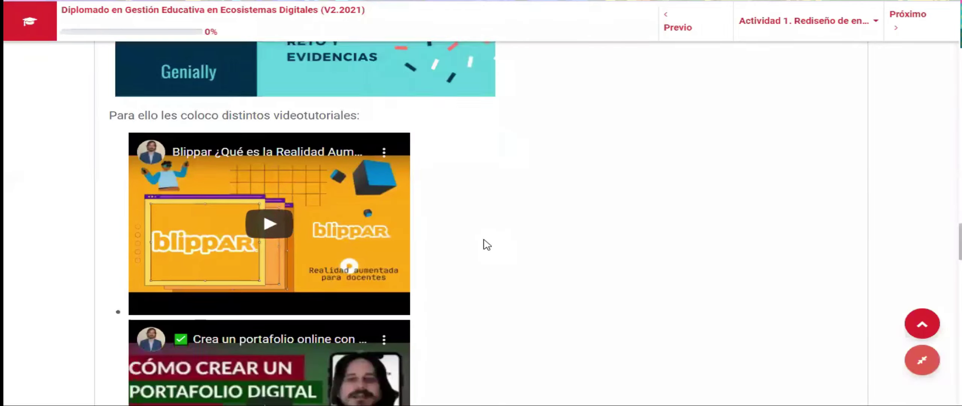
pyautogui.scroll(-4, 487, 245)
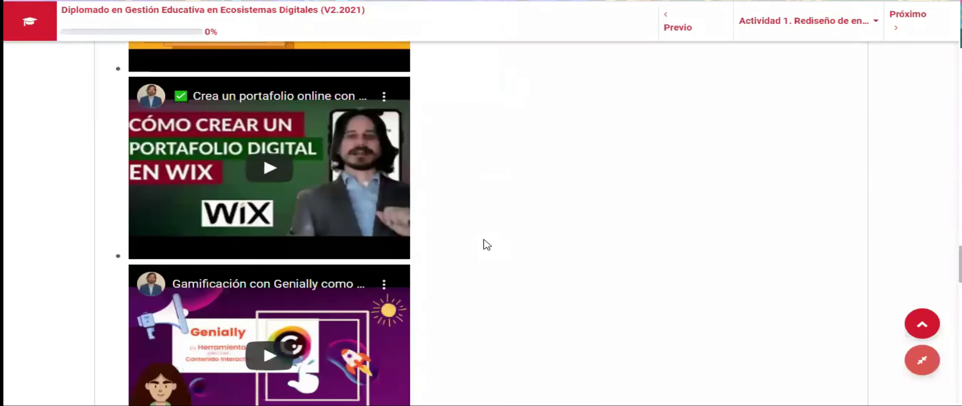
pyautogui.scroll(-4, 485, 243)
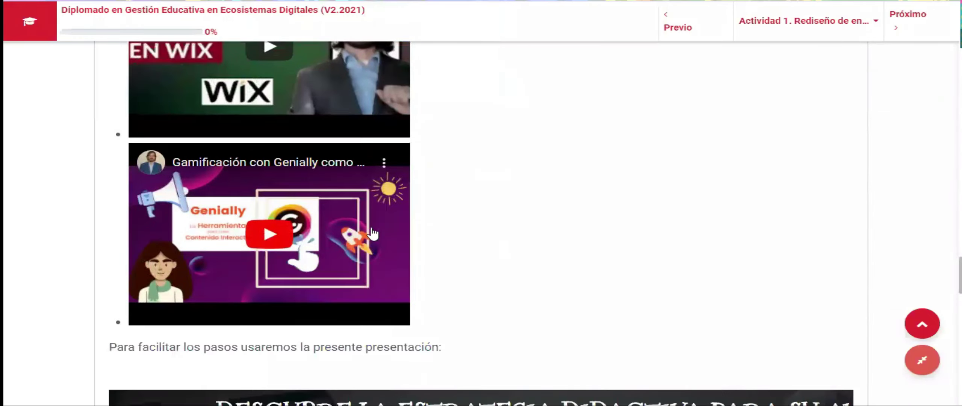
pyautogui.scroll(-4, 488, 206)
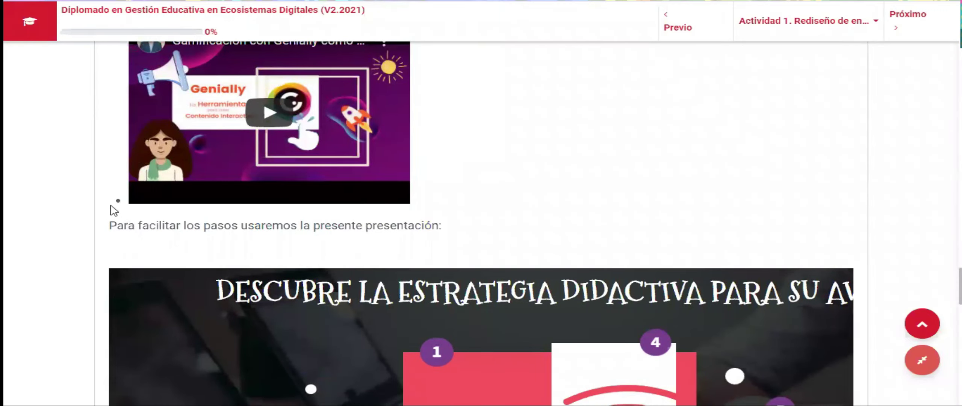
pyautogui.hotkey('ctrl', 'Tab')
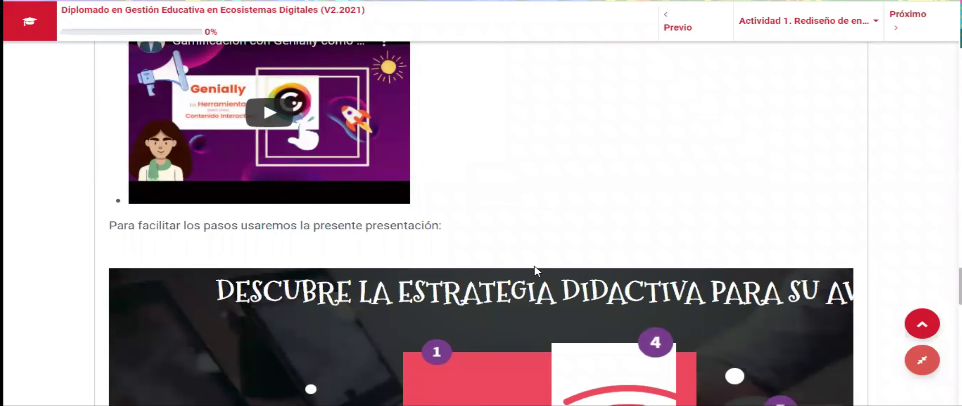
pyautogui.scroll(-5, 537, 270)
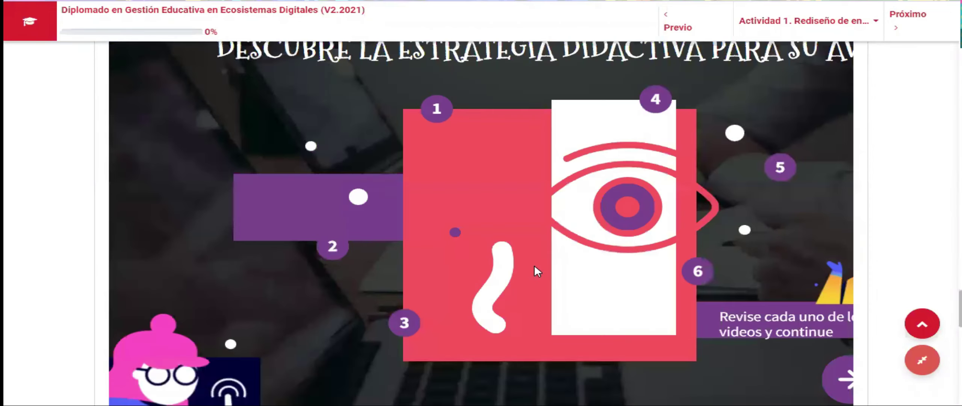
pyautogui.scroll(-6, 533, 264)
# Read Paso 7 of Actividad 1, highlighting parts of the heading, the Caratula line, point 1 and point 2.
pyautogui.moveTo(109, 153); pyautogui.dragTo(203, 153)
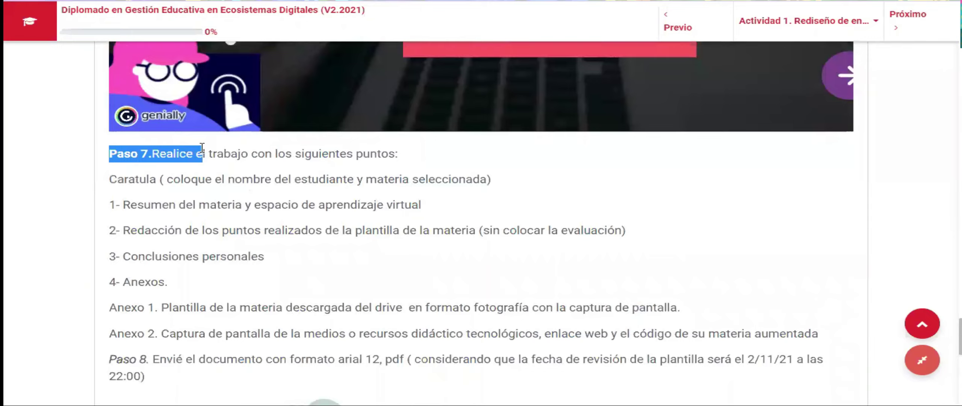
pyautogui.moveTo(275, 179); pyautogui.dragTo(351, 177)
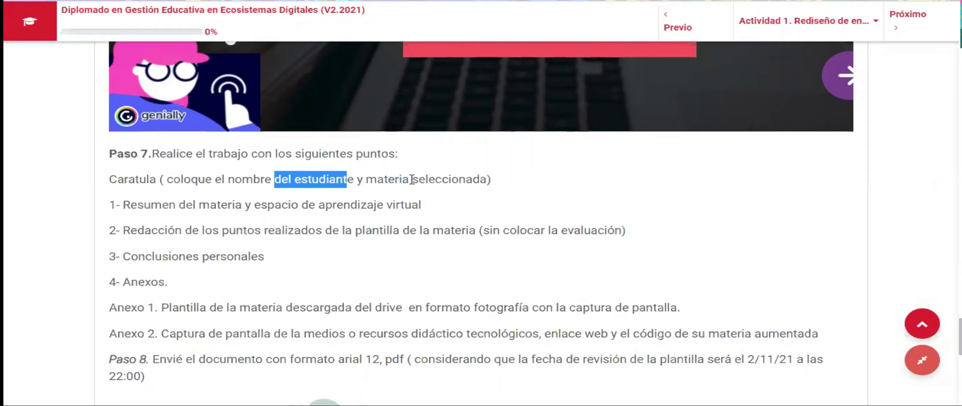
pyautogui.moveTo(377, 179); pyautogui.dragTo(465, 180)
pyautogui.click(318, 205)
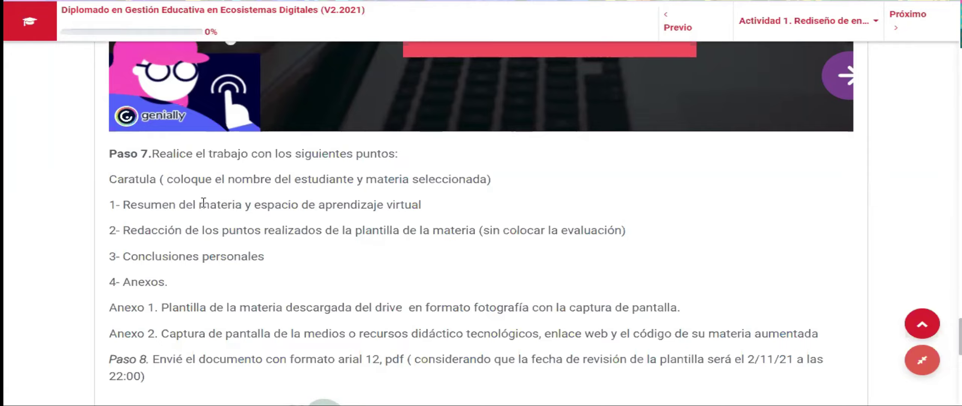
pyautogui.moveTo(200, 205); pyautogui.dragTo(260, 204)
pyautogui.moveTo(333, 205); pyautogui.dragTo(400, 205)
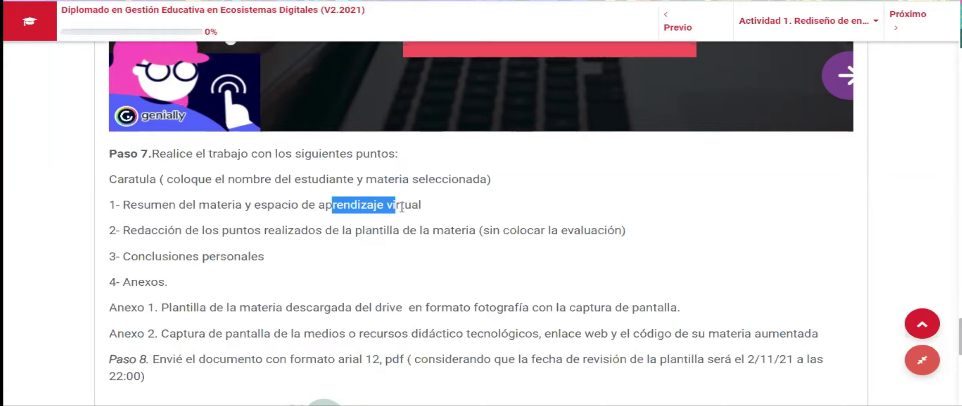
pyautogui.scroll(-2, 269, 214)
pyautogui.moveTo(255, 171); pyautogui.dragTo(393, 173)
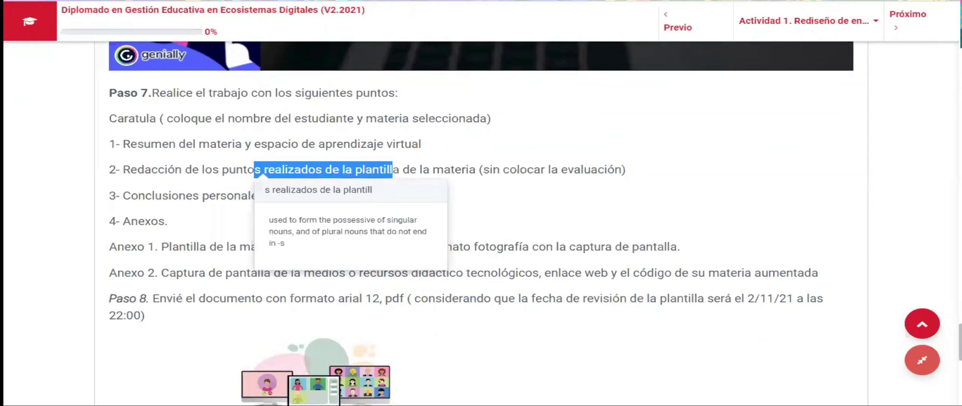
# Switch to the template spreadsheet and examine its header fields from "Perfil de egreso" to "Plan de Estudios", plus the "Unidad didactica" heading.
pyautogui.hotkey('ctrl', 'Tab')
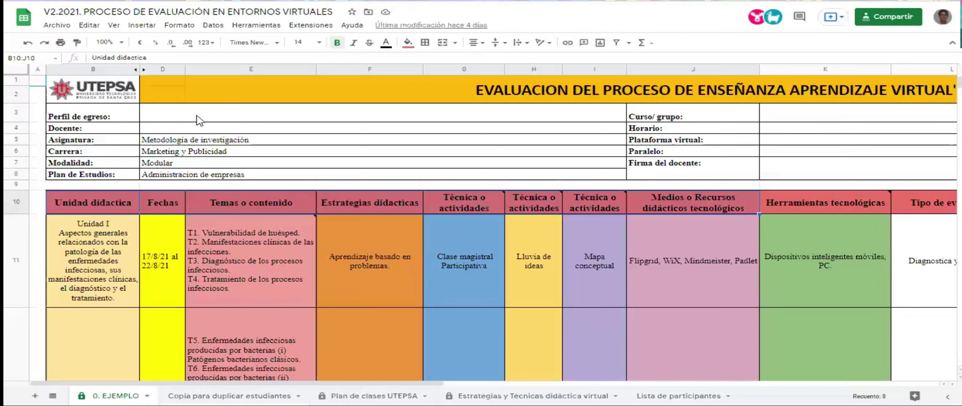
pyautogui.click(195, 119)
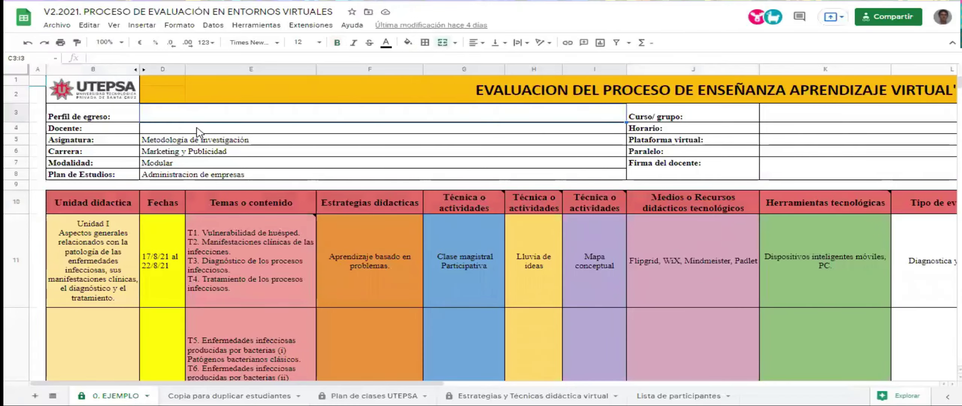
pyautogui.click(201, 129)
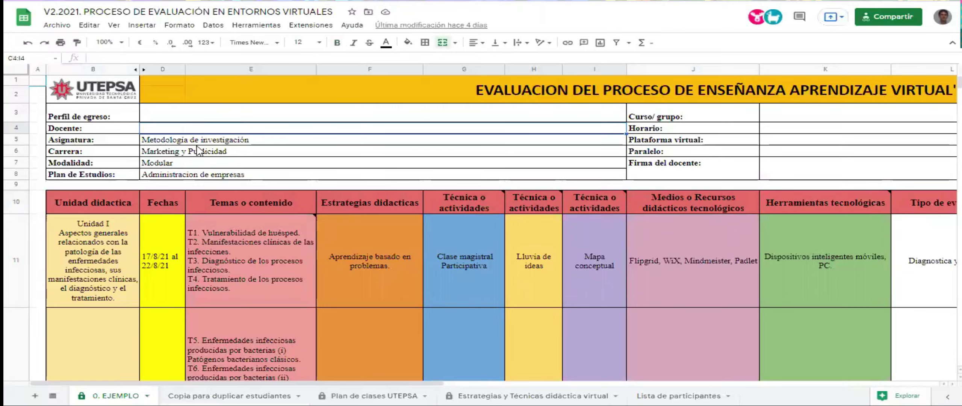
pyautogui.click(193, 153)
pyautogui.click(187, 164)
pyautogui.click(188, 176)
pyautogui.click(117, 203)
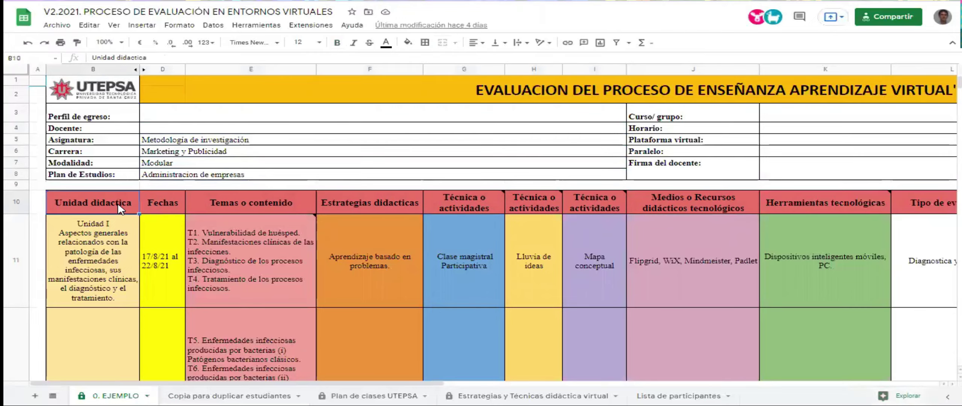
# Examine the example sheet's column headings "Fechas", "Temas o contenido", "Estrategias didacticas" and the first "Técnica o actividades".
pyautogui.click(165, 202)
pyautogui.click(217, 203)
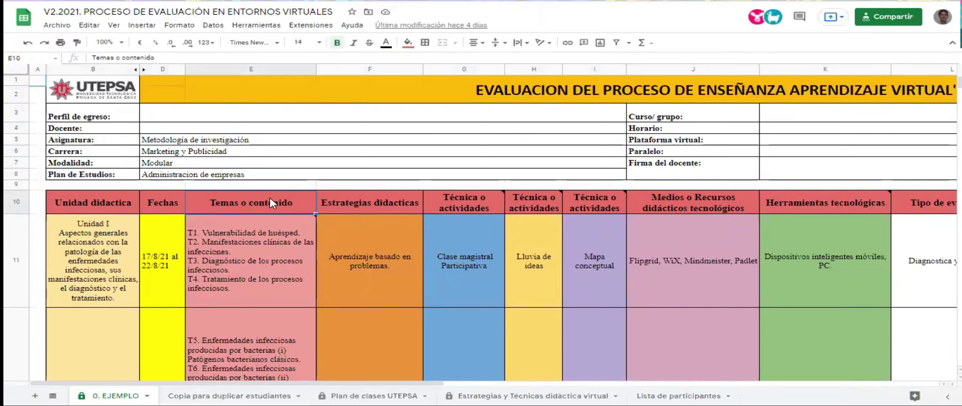
pyautogui.click(328, 204)
pyautogui.click(449, 203)
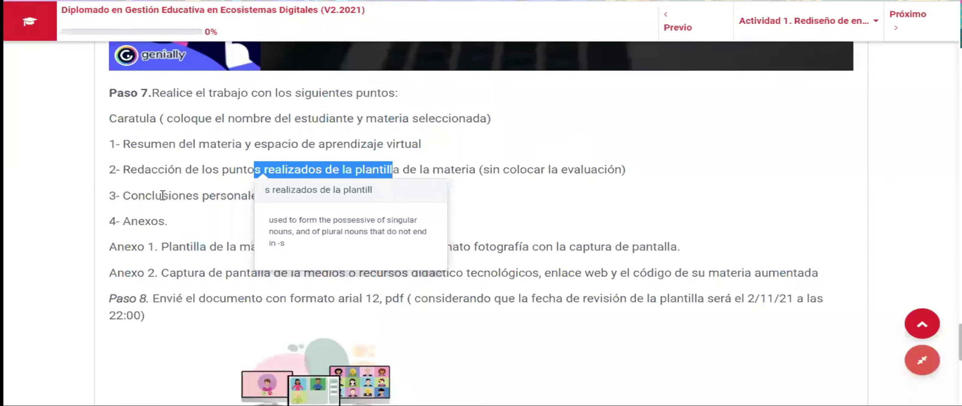
# Read point 3 and Anexo 1 of Paso 7, highlighting part of each, and compare them with the template's first unit row.
pyautogui.click(238, 194)
pyautogui.moveTo(162, 196); pyautogui.dragTo(234, 196)
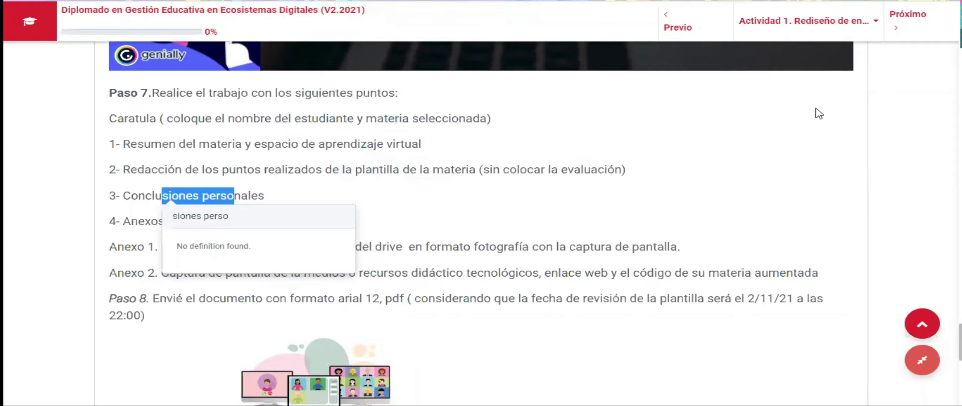
pyautogui.hotkey('ctrl', 'Tab')
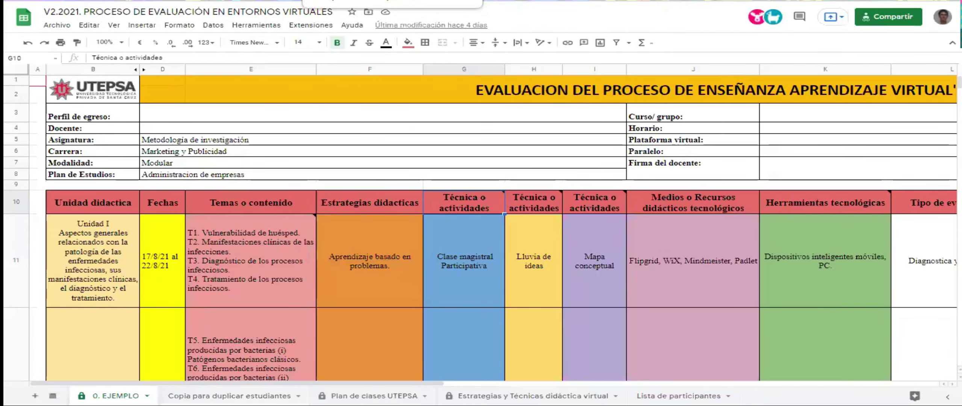
pyautogui.hotkey('ctrl', 'shift', 'Tab')
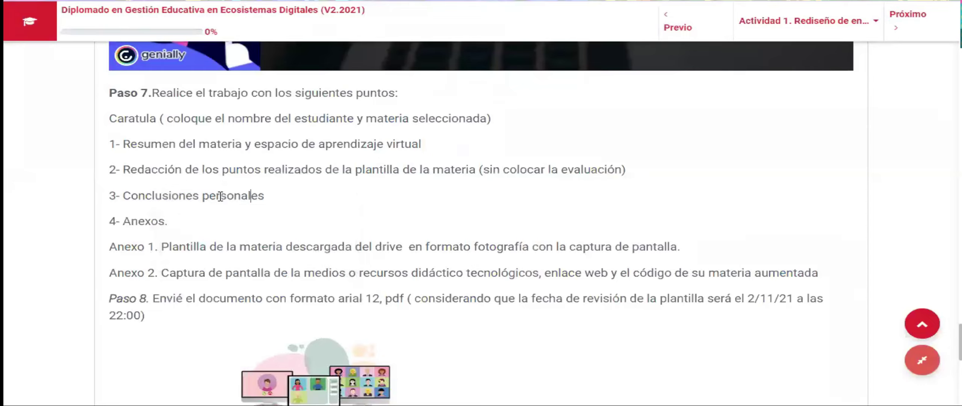
pyautogui.moveTo(186, 247); pyautogui.dragTo(456, 250)
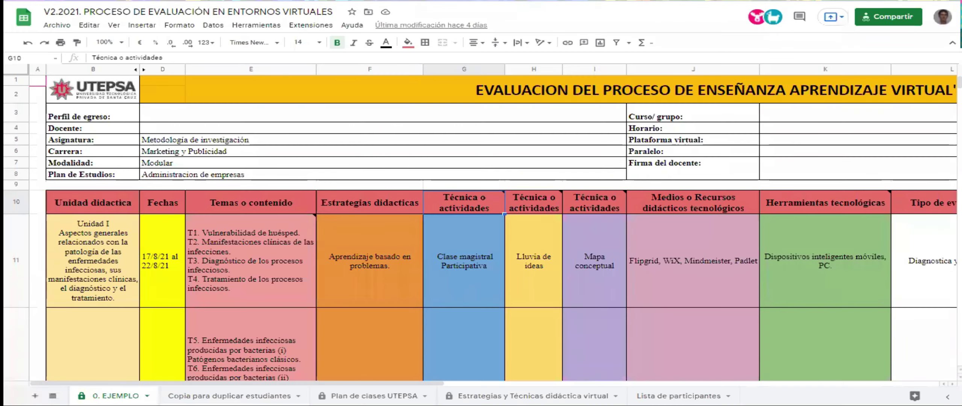
pyautogui.scroll(-1, 564, 225)
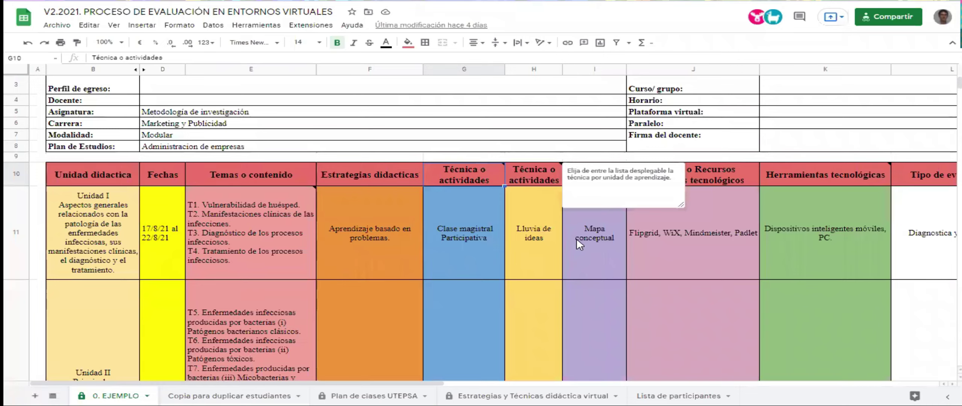
pyautogui.click(576, 238)
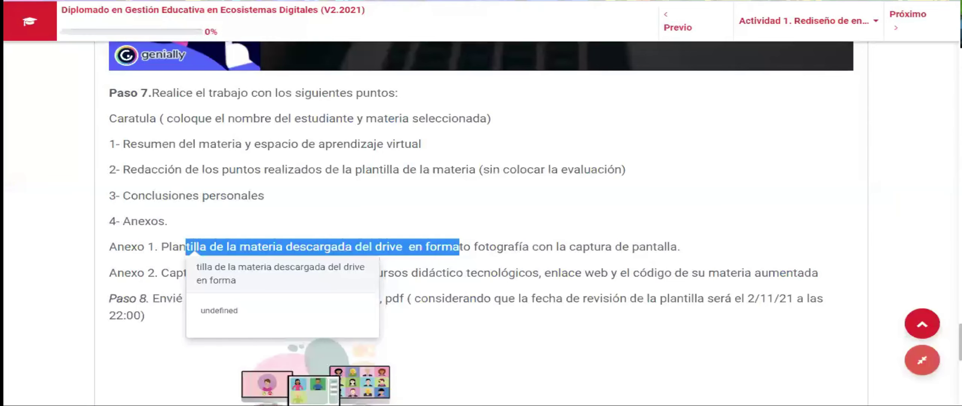
# Review Actividad 1 again from Paso 1 down to Paso 7, highlighting "materia descargada" in the Anexo 1 line.
pyautogui.scroll(15, 450, 216)
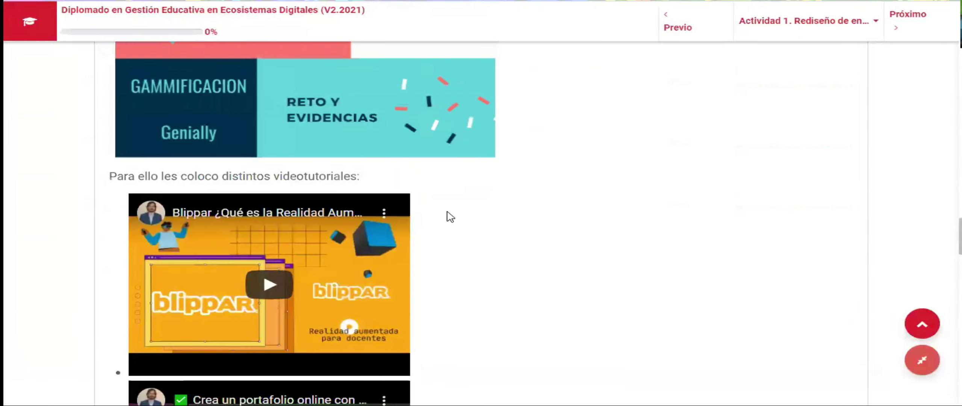
pyautogui.scroll(15, 451, 217)
pyautogui.scroll(10, 451, 217)
pyautogui.scroll(-8, 338, 195)
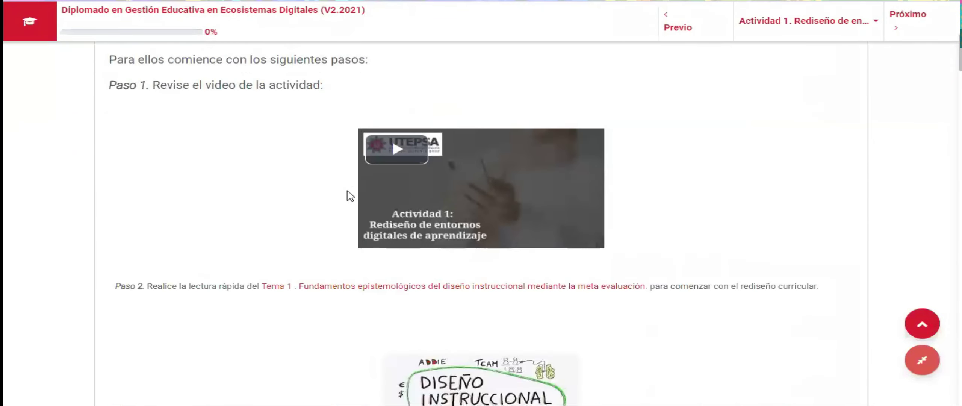
pyautogui.scroll(-3, 358, 202)
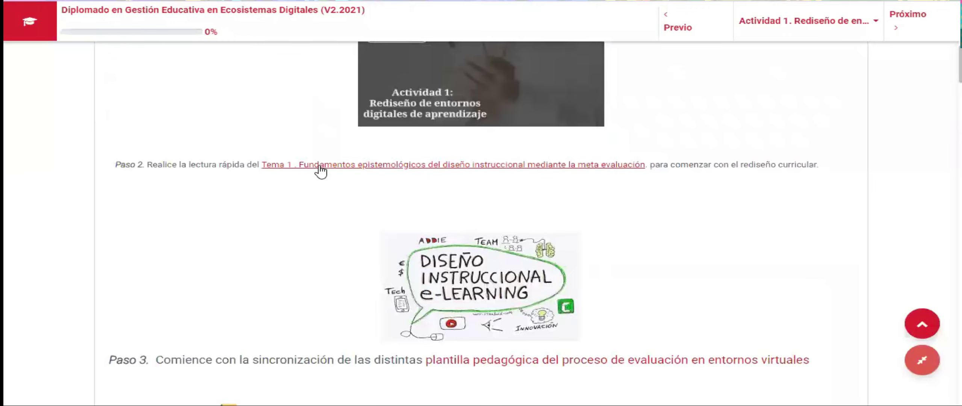
pyautogui.scroll(-5, 350, 144)
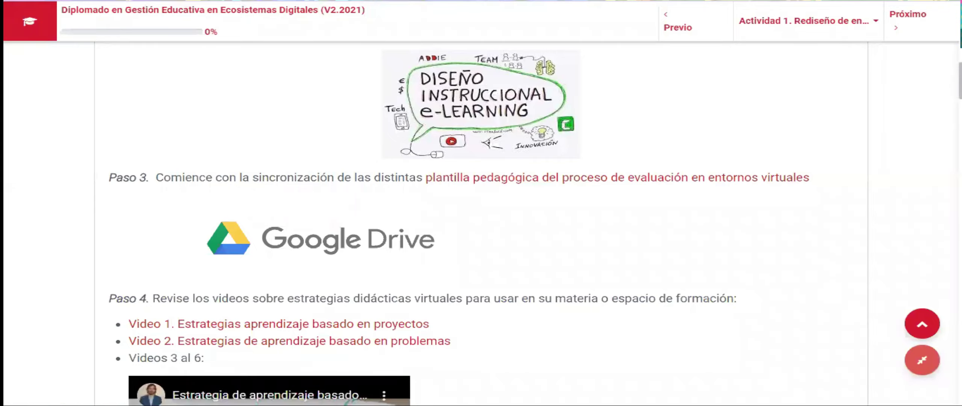
pyautogui.scroll(-3, 525, 227)
pyautogui.scroll(-20, 526, 228)
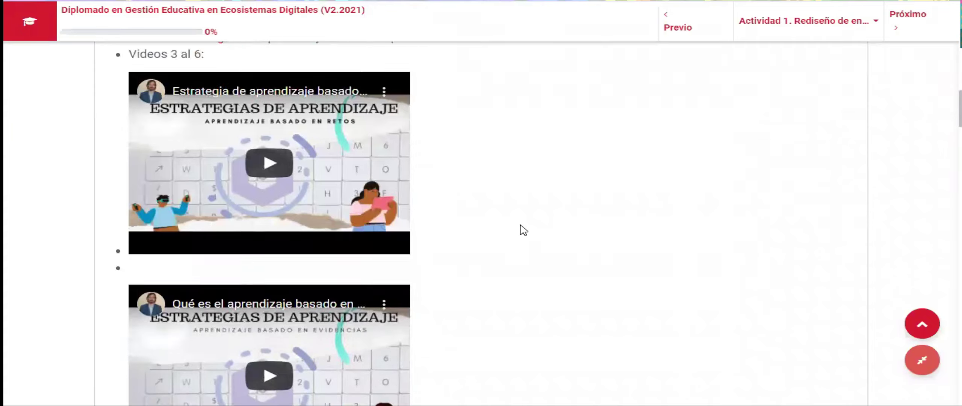
pyautogui.scroll(-20, 357, 212)
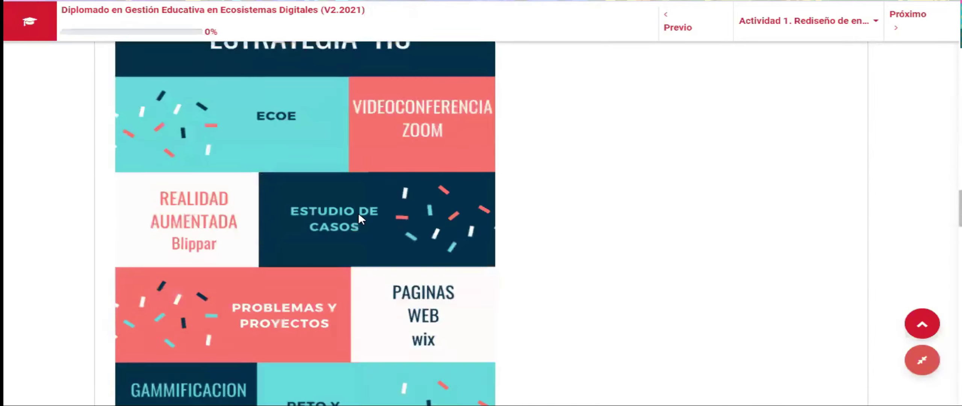
pyautogui.scroll(-10, 362, 220)
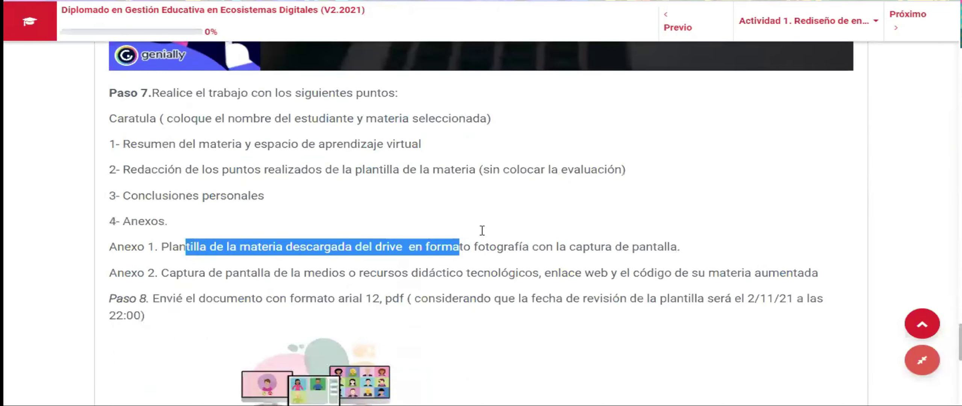
pyautogui.click(508, 248)
pyautogui.moveTo(241, 246); pyautogui.dragTo(363, 235)
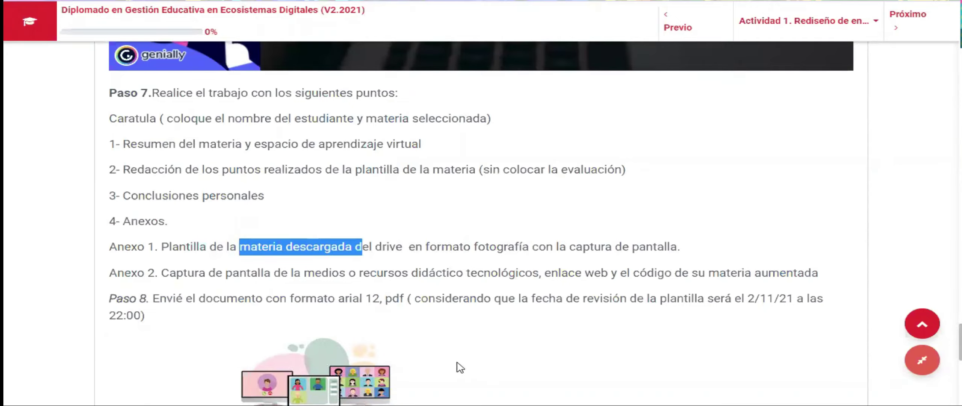
# Switch to the template spreadsheet and select the block from the "Unidad didactica" heading to Unidad II's "Herramientas tecnológicas" cell.
pyautogui.hotkey('ctrl', 'Tab')
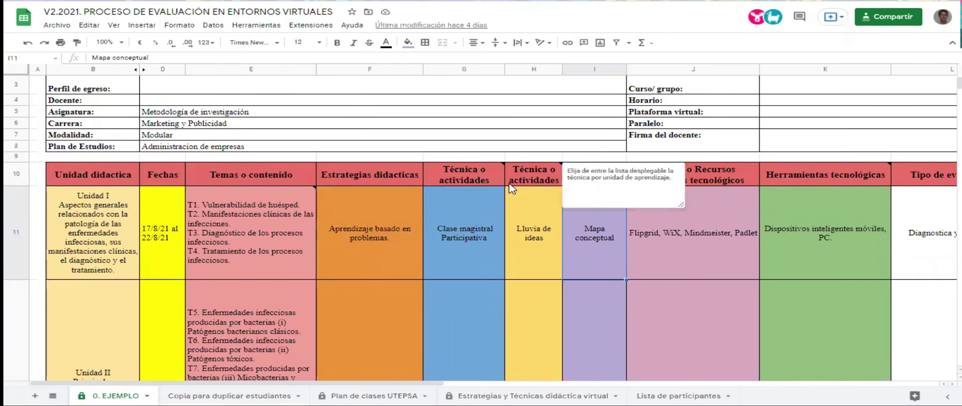
pyautogui.scroll(-1, 508, 182)
pyautogui.scroll(1, 511, 197)
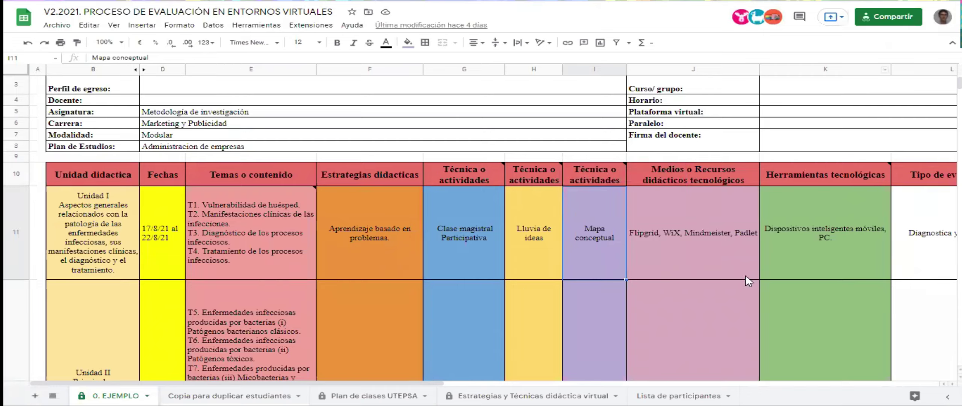
pyautogui.click(97, 177)
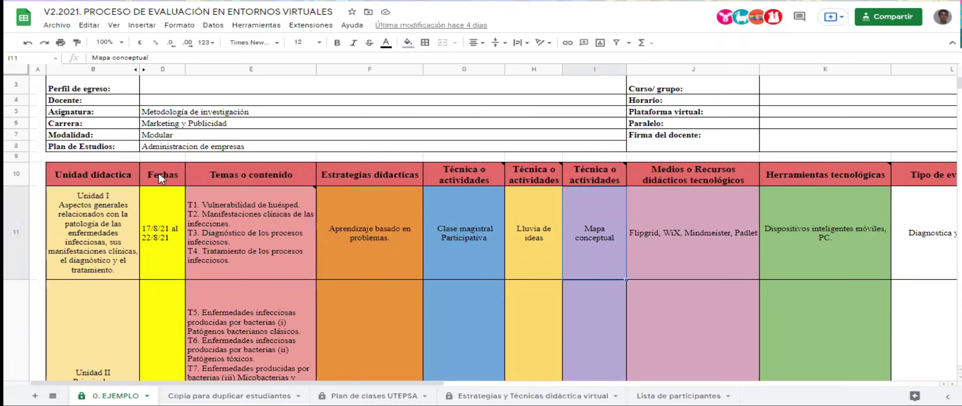
pyautogui.moveTo(676, 203)
pyautogui.mouseDown()
pyautogui.moveTo(788, 278)
pyautogui.moveTo(798, 330)
pyautogui.mouseUp()
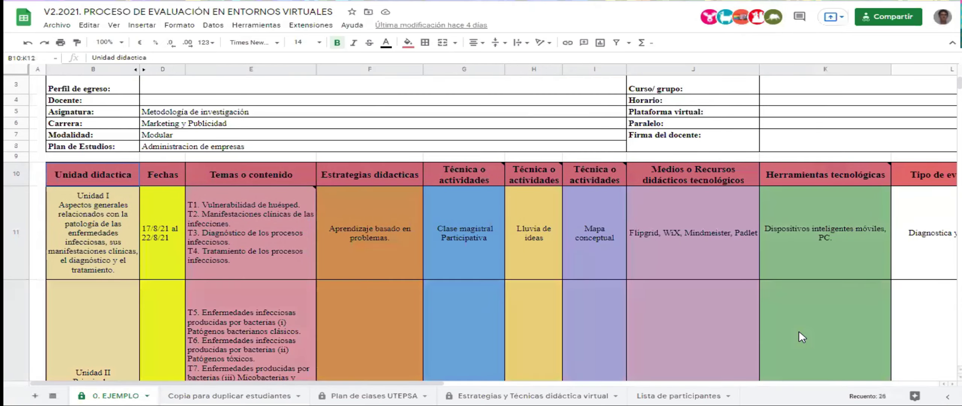
# Go through the row 10 headings from "Medios o Recursos didácticos tecnológicos" past "Criterios o indicadores de evaluacion", and return to the row's start.
pyautogui.click(689, 172)
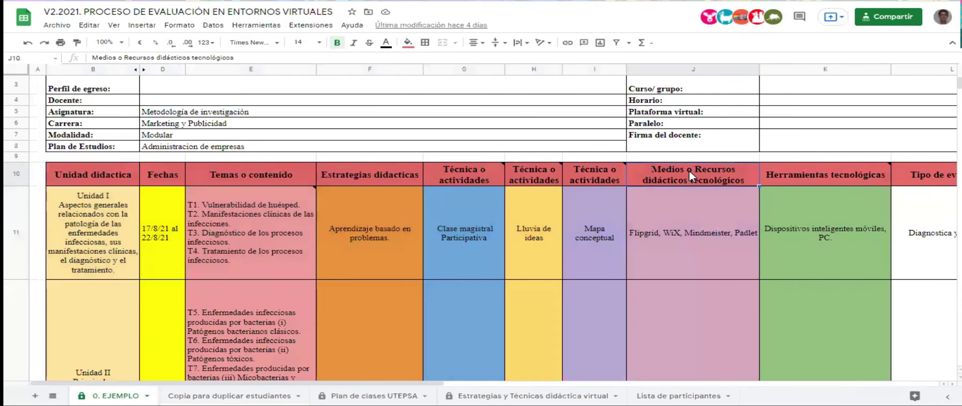
pyautogui.press('Right')
pyautogui.press('Right')
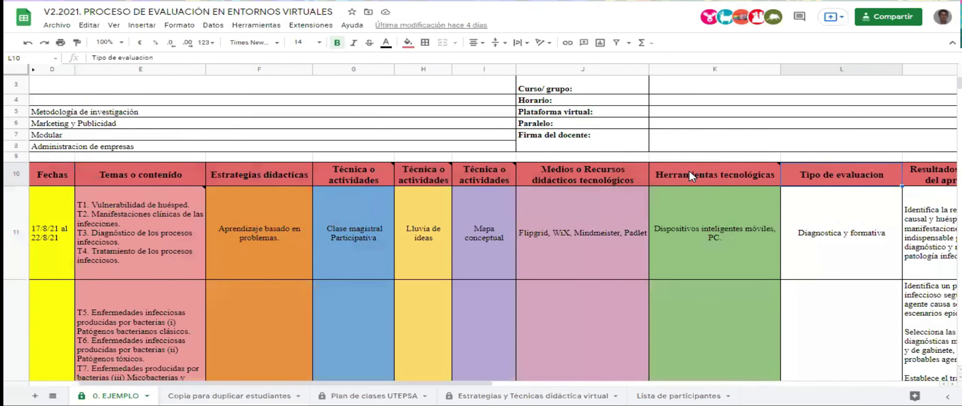
pyautogui.press('Right')
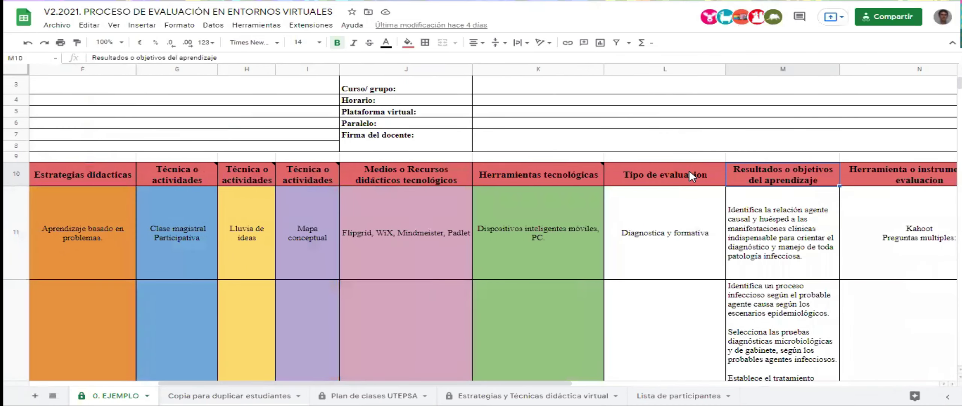
pyautogui.press('Right')
pyautogui.press('Right')
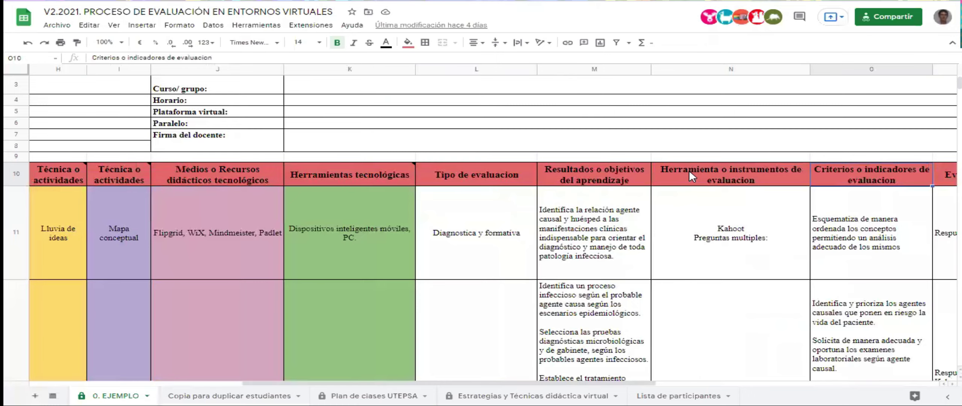
pyautogui.press('Right')
pyautogui.press('Right')
pyautogui.press('Left')
pyautogui.press('Left')
pyautogui.press('Left')
pyautogui.press('Left')
pyautogui.press('Left')
pyautogui.press('Left')
pyautogui.press('Left')
pyautogui.press('Left')
pyautogui.press('Left')
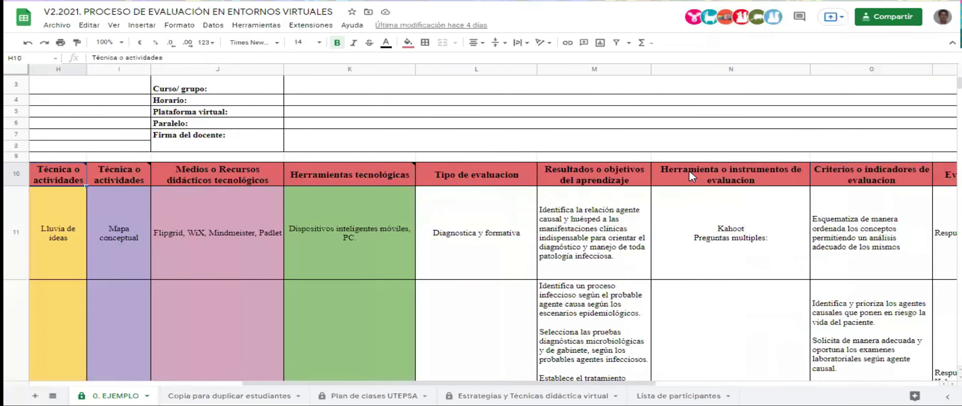
pyautogui.press('Left')
pyautogui.press('Left')
pyautogui.press('Left')
pyautogui.press('Left')
pyautogui.press('Left')
pyautogui.press('Left')
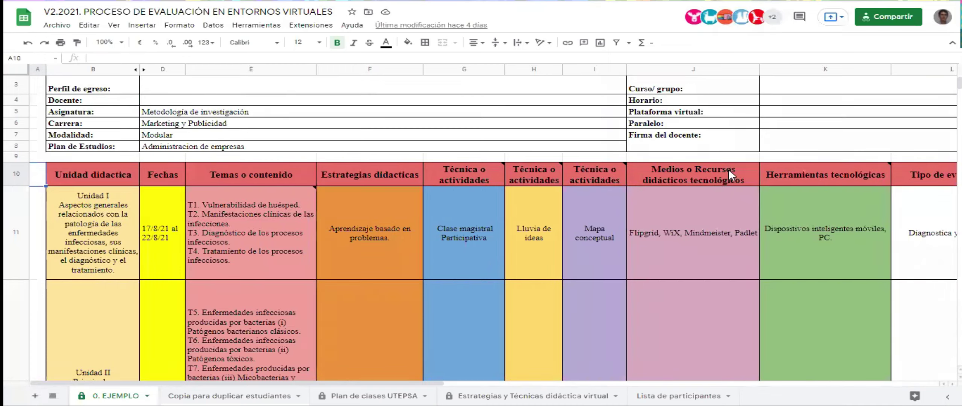
# Examine Unidad I's "Medios o Recursos didácticos tecnológicos" entry and the note on the "Herramientas tecnológicas" heading.
pyautogui.click(699, 178)
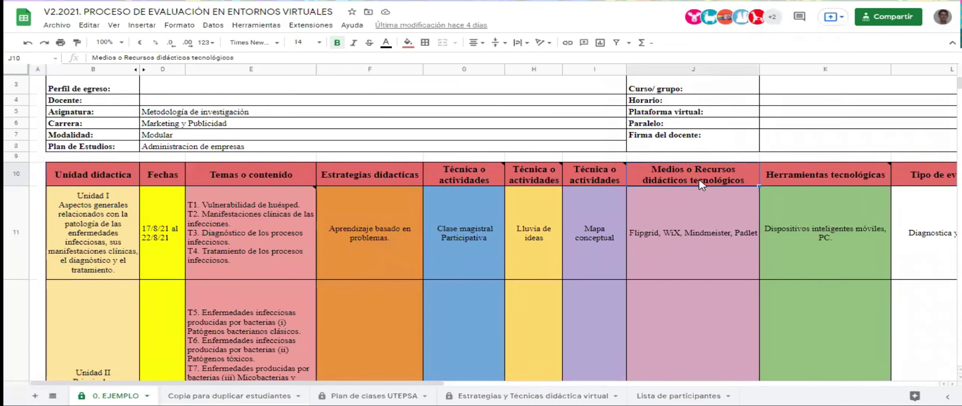
pyautogui.click(697, 224)
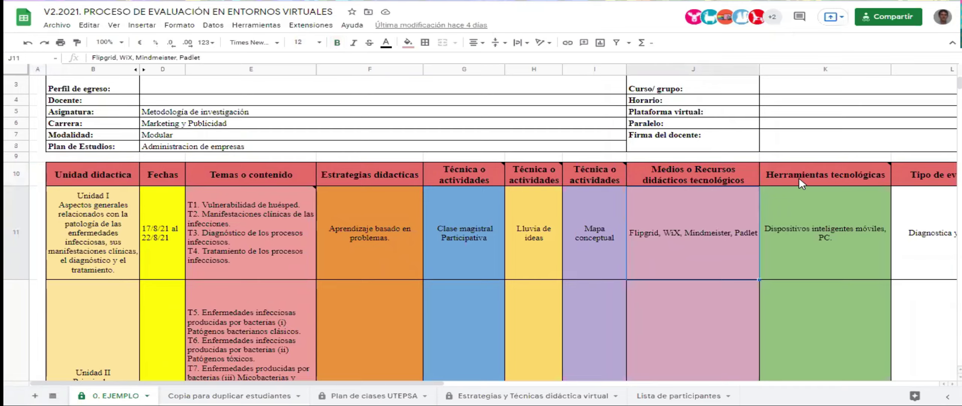
pyautogui.moveTo(798, 177)
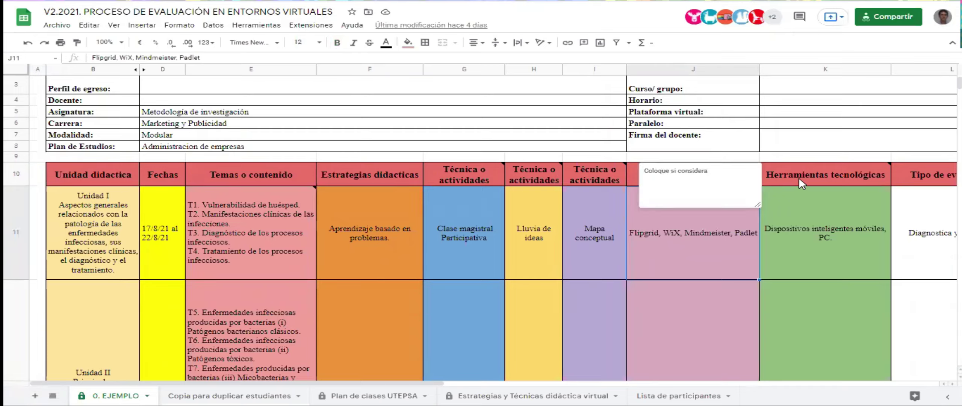
pyautogui.doubleClick(790, 224)
pyautogui.click(695, 234)
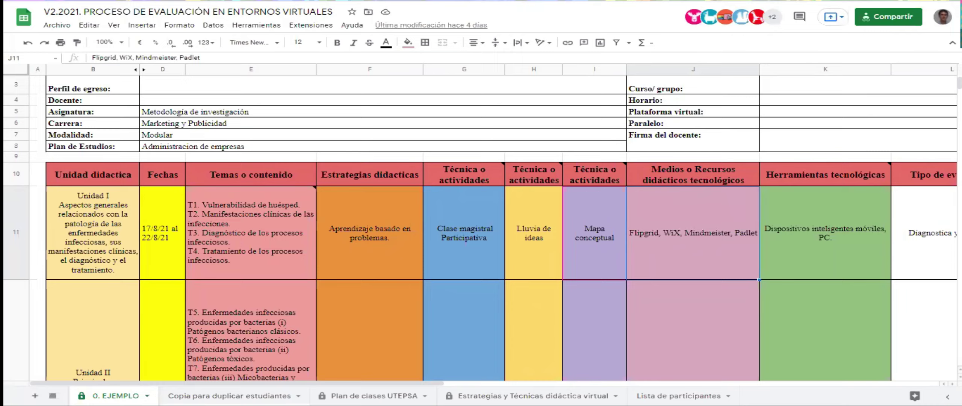
# Highlight "recursos didáctico tecnológicos" in Anexo 2 of Paso 7 and compare it with the template's technology resources for Unidad I and II.
pyautogui.hotkey('alt', 'Tab')
pyautogui.moveTo(359, 273); pyautogui.dragTo(523, 276)
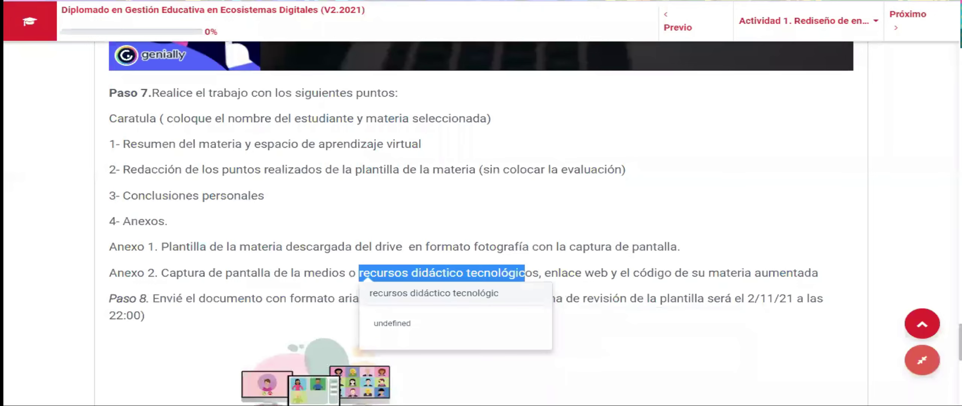
pyautogui.hotkey('alt', 'Tab')
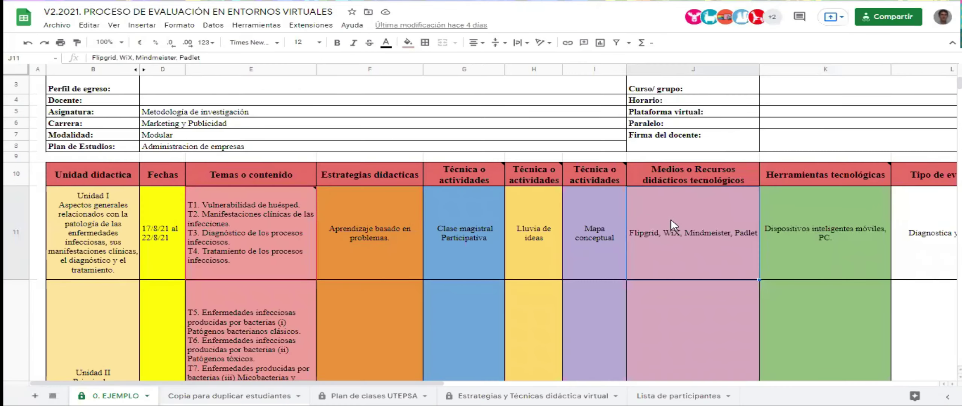
pyautogui.click(798, 215)
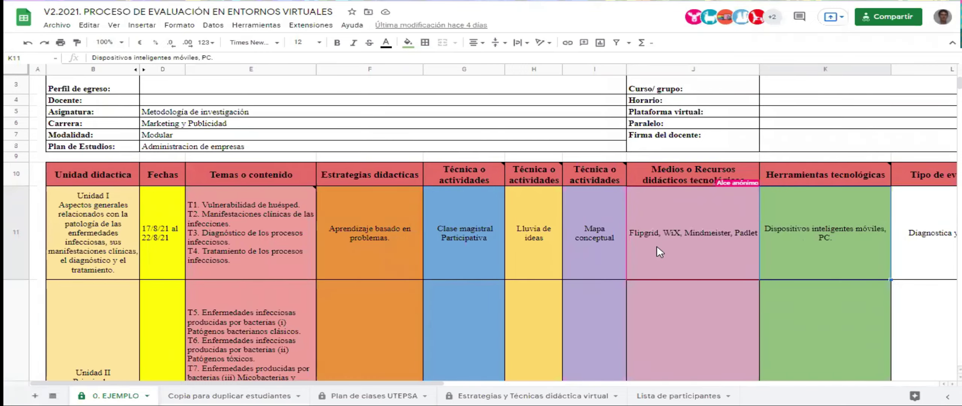
pyautogui.scroll(-3, 661, 244)
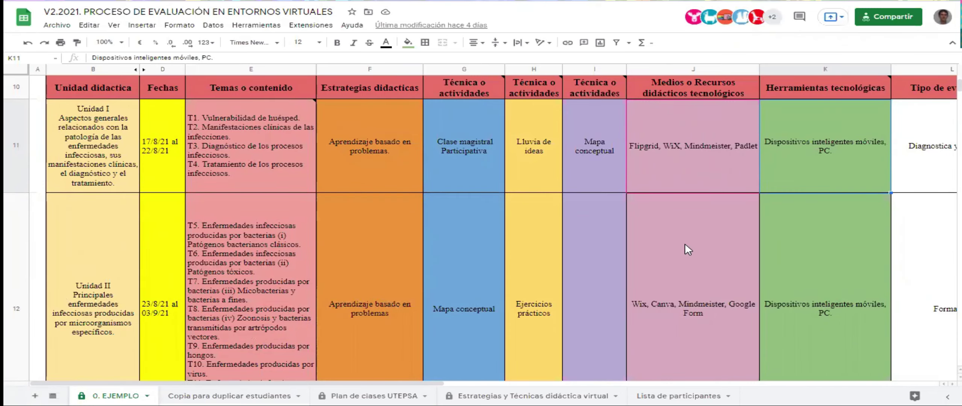
pyautogui.scroll(2, 684, 243)
pyautogui.click(605, 228)
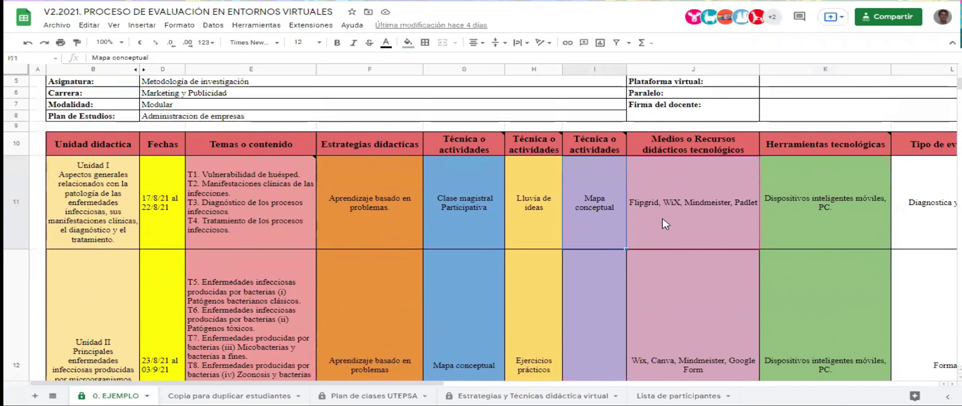
# Compare Unidad I's technology resources with the Blippar, Wix and Genially video tutorials in Actividad 1, and return to Paso 7.
pyautogui.click(663, 216)
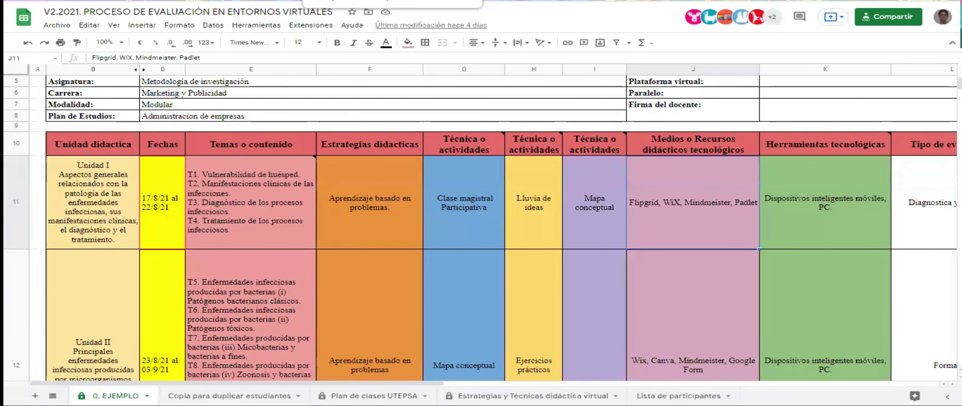
pyautogui.hotkey('alt', 'Tab')
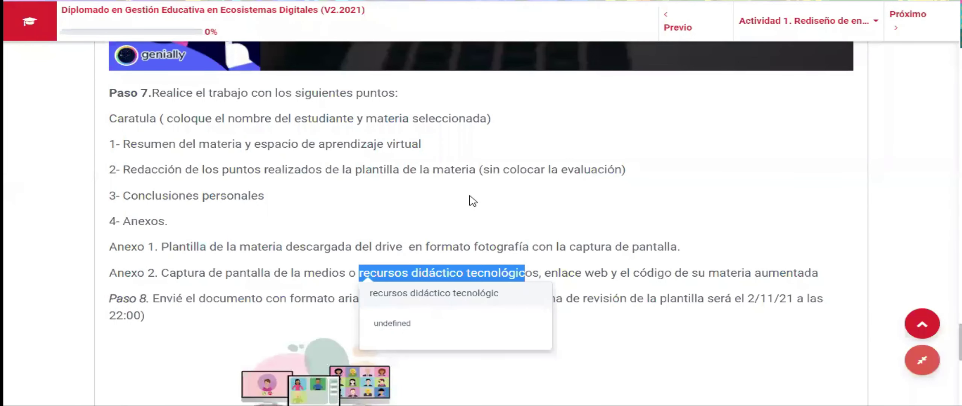
pyautogui.scroll(-15, 473, 201)
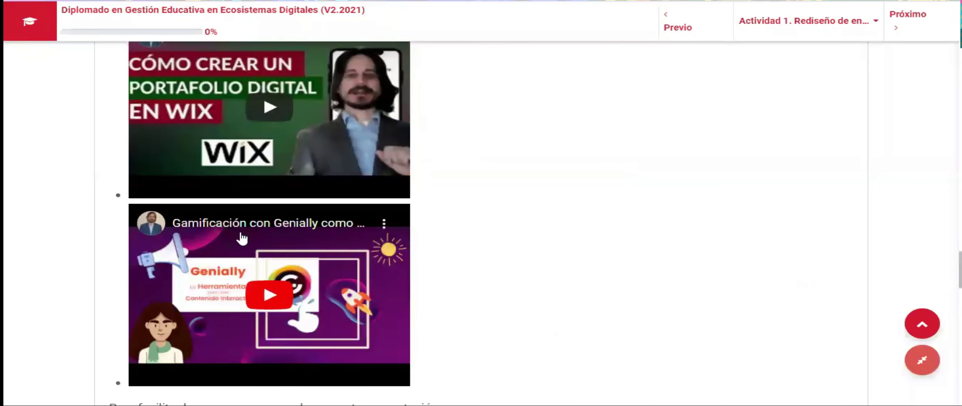
pyautogui.scroll(3, 296, 256)
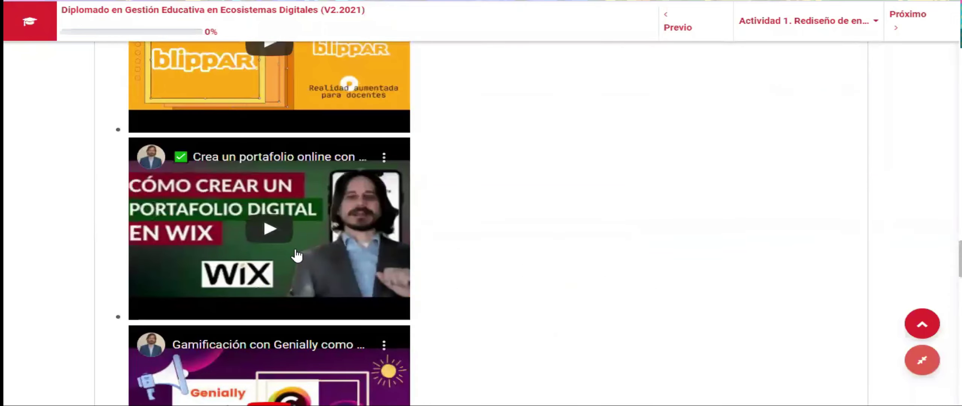
pyautogui.scroll(6, 296, 256)
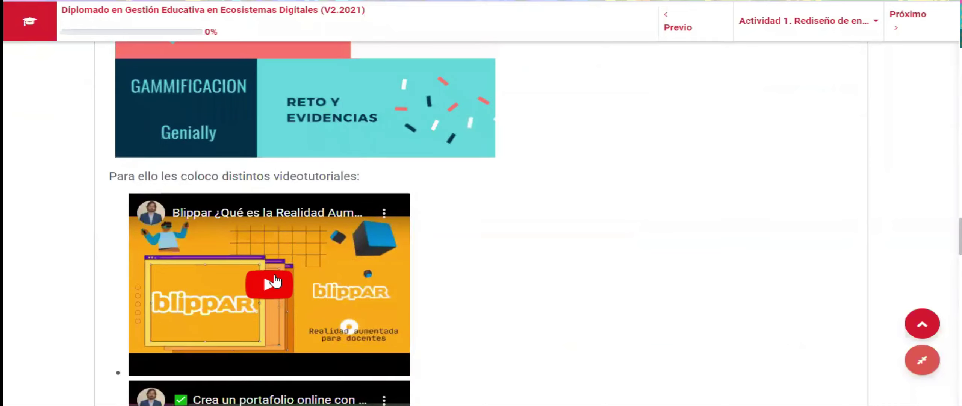
pyautogui.scroll(2, 293, 269)
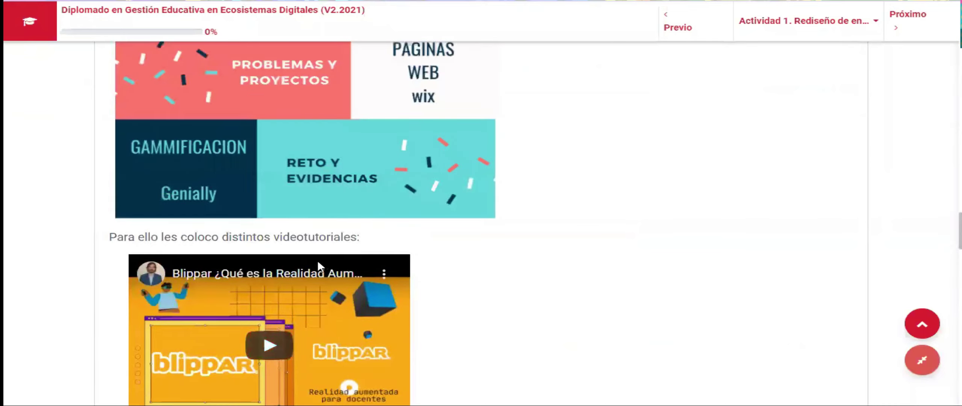
pyautogui.scroll(-3, 318, 263)
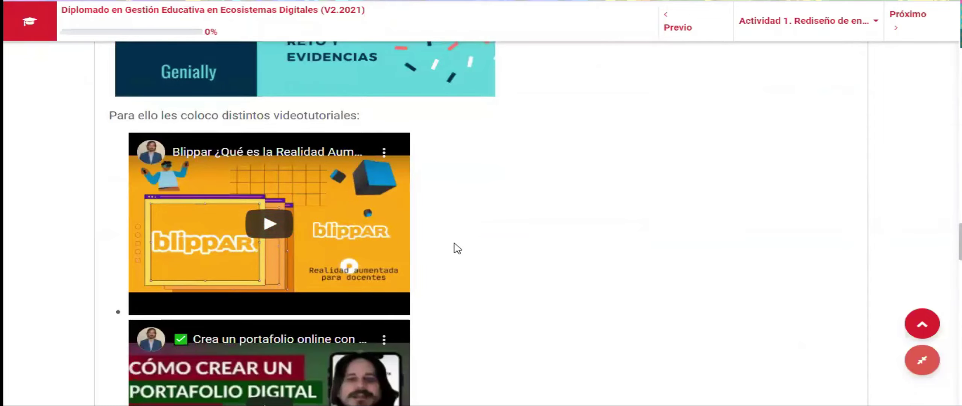
pyautogui.scroll(-12, 459, 250)
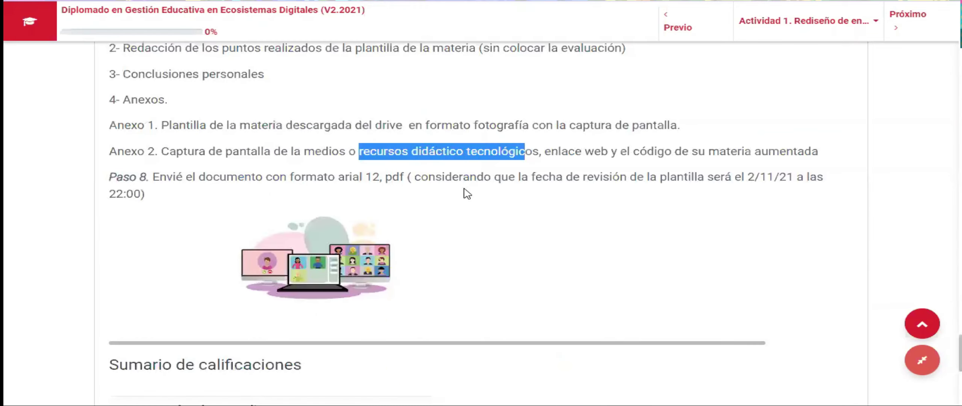
pyautogui.scroll(3, 465, 193)
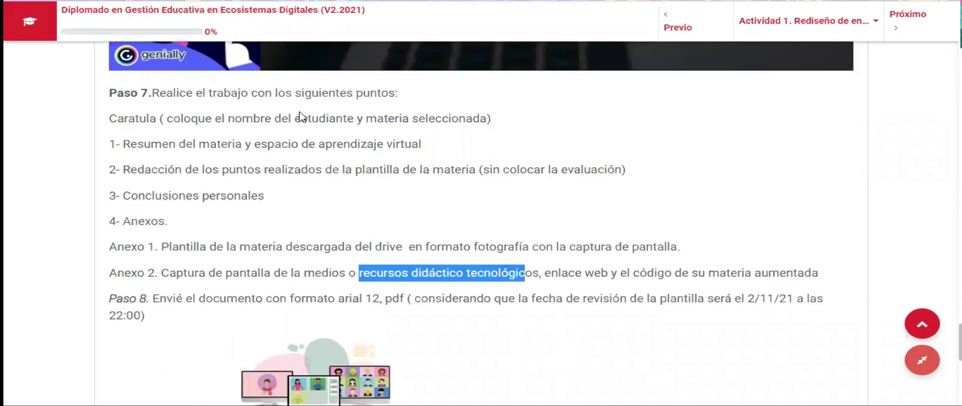
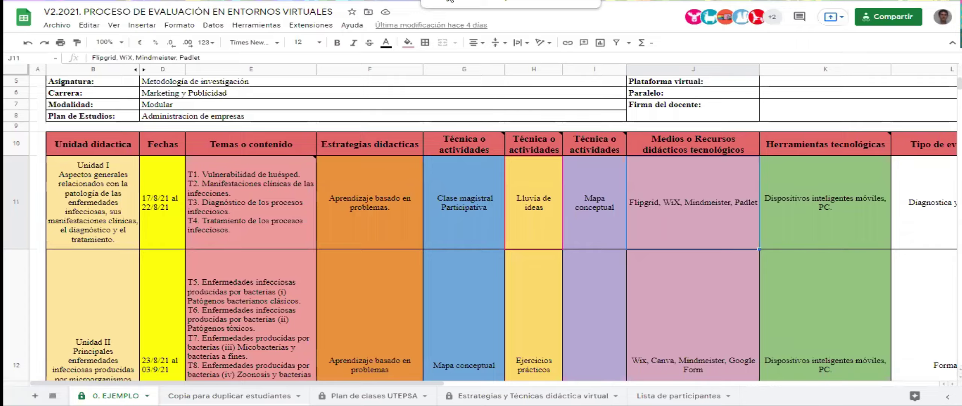
# Return to Paso 7 of Actividad 1, highlight the text from "Resumen del materia" through Paso 8, and clear the highlight.
pyautogui.hotkey('ctrl', 'Tab')
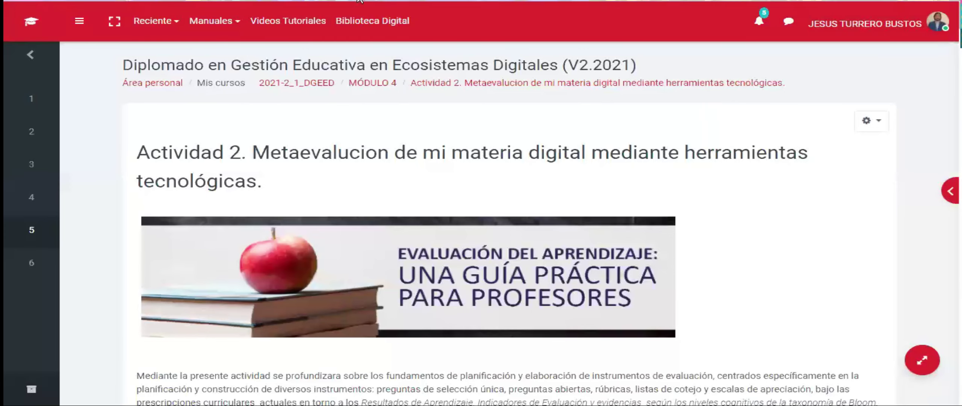
pyautogui.hotkey('ctrl', 'Tab')
pyautogui.scroll(2, 124, 205)
pyautogui.moveTo(120, 205); pyautogui.dragTo(247, 369)
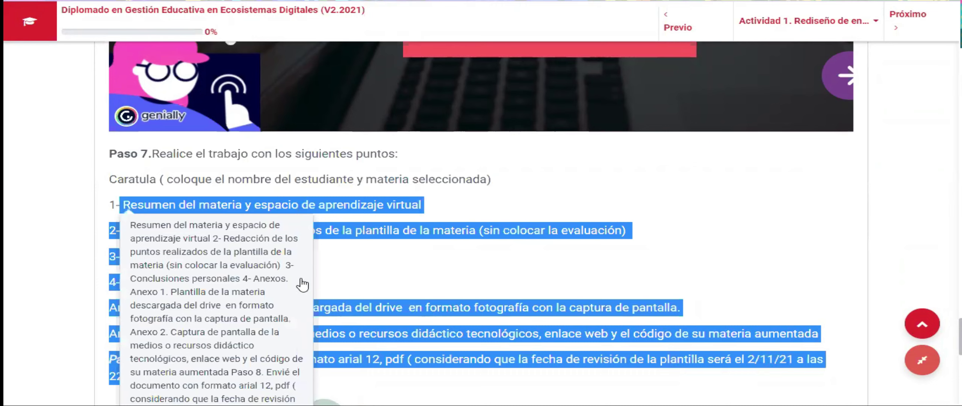
pyautogui.click(331, 276)
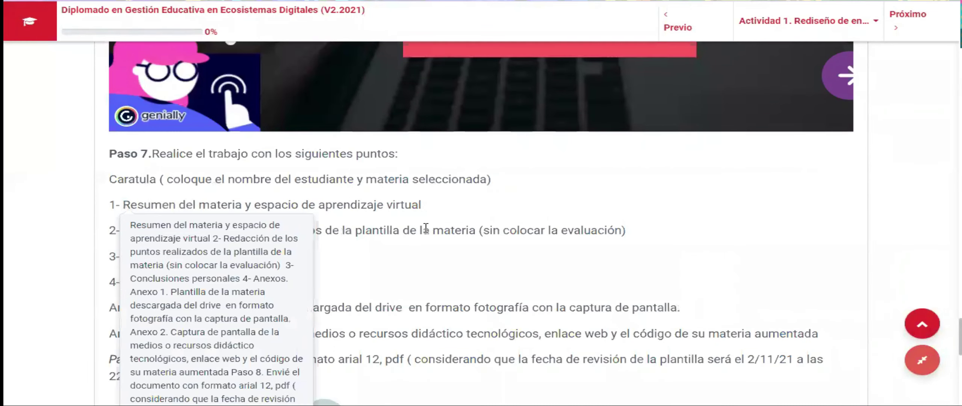
pyautogui.click(425, 228)
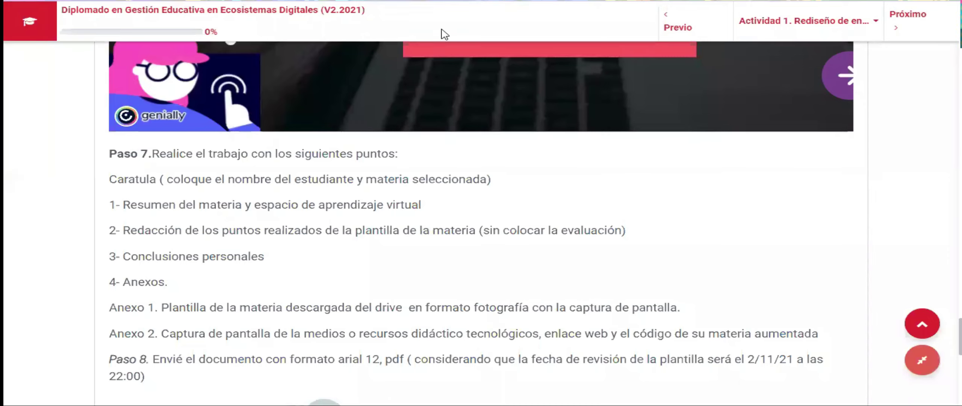
# Switch to the template spreadsheet and go through the row 10 headings from "Unidad didactica" to the third "Técnica o actividades".
pyautogui.hotkey('ctrl', 'Tab')
pyautogui.click(91, 146)
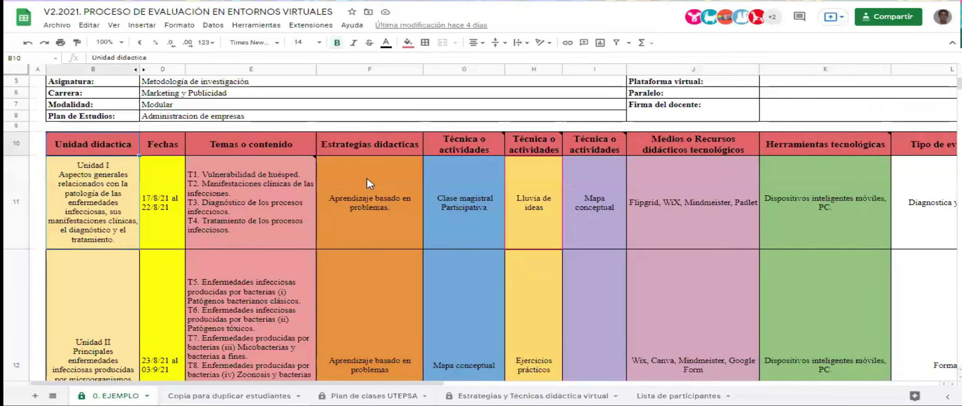
pyautogui.press('Right')
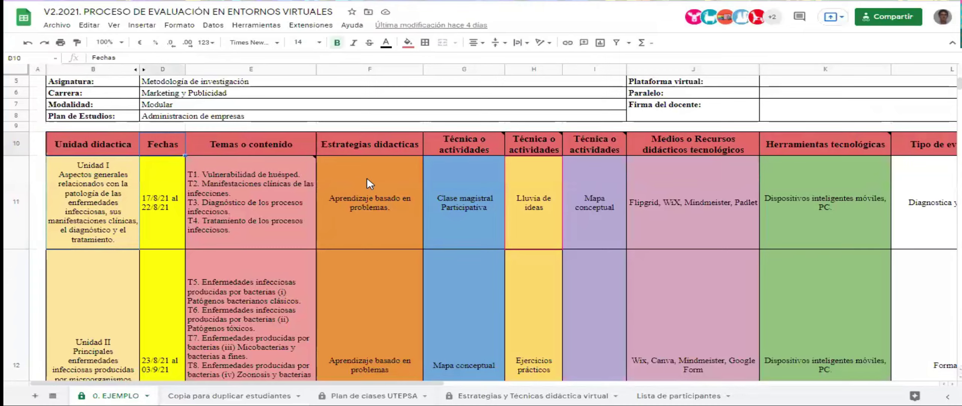
pyautogui.press('Right')
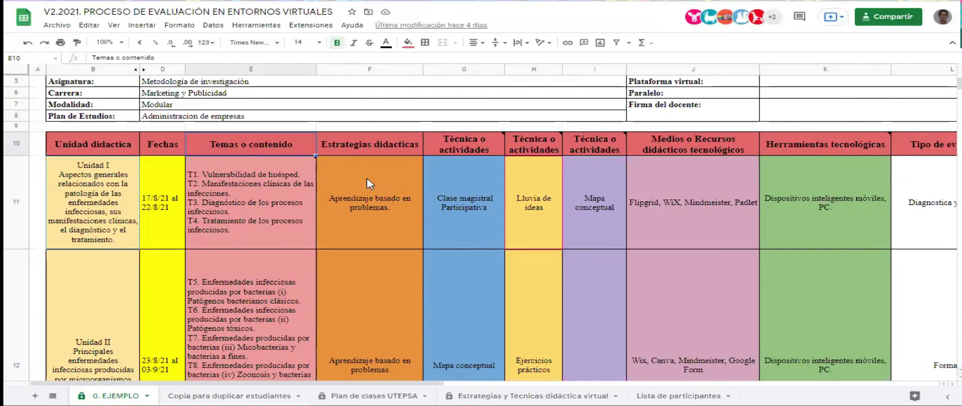
pyautogui.press('Right')
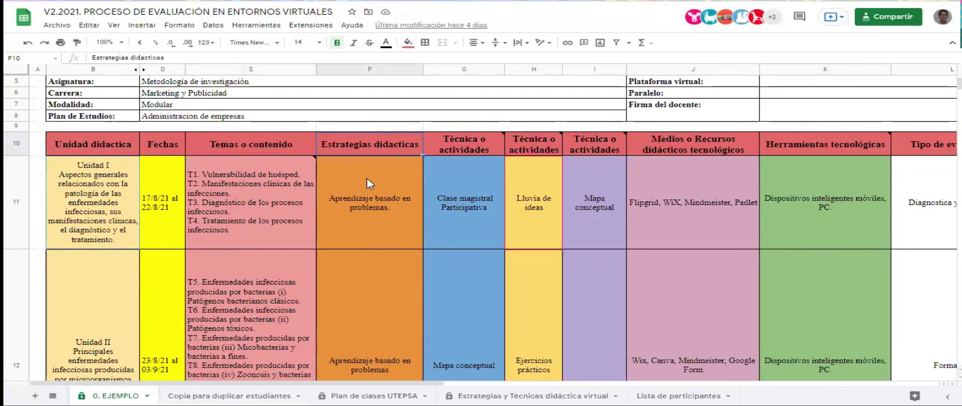
pyautogui.press('Right')
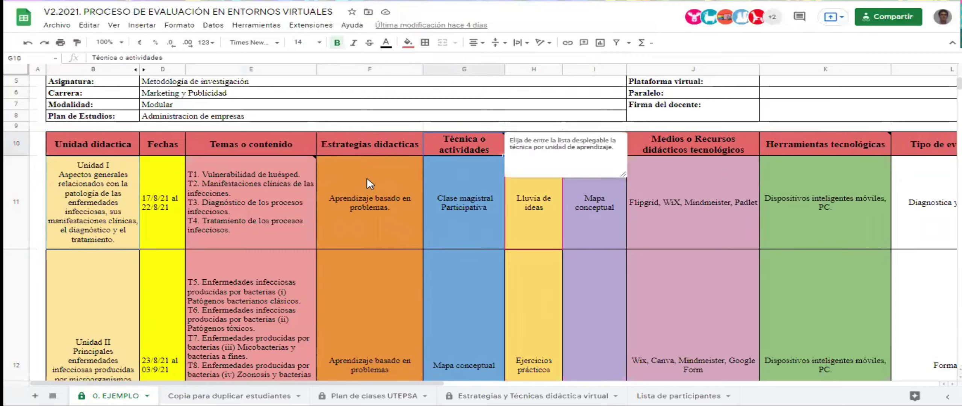
pyautogui.press('Right')
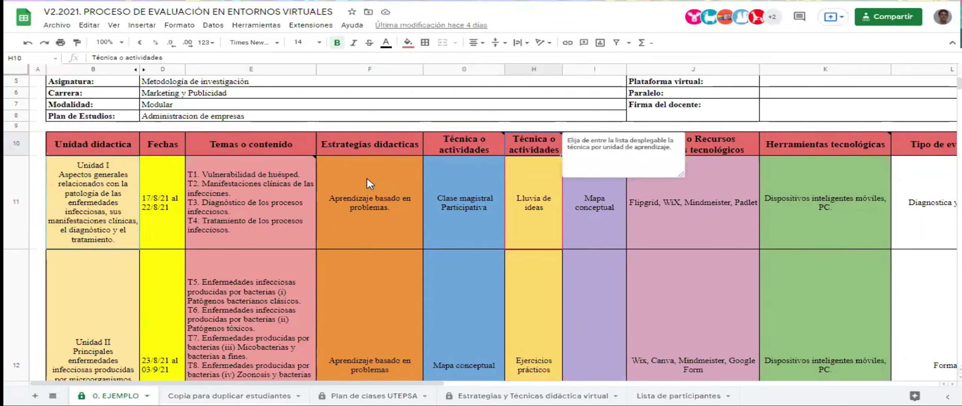
pyautogui.press('Right')
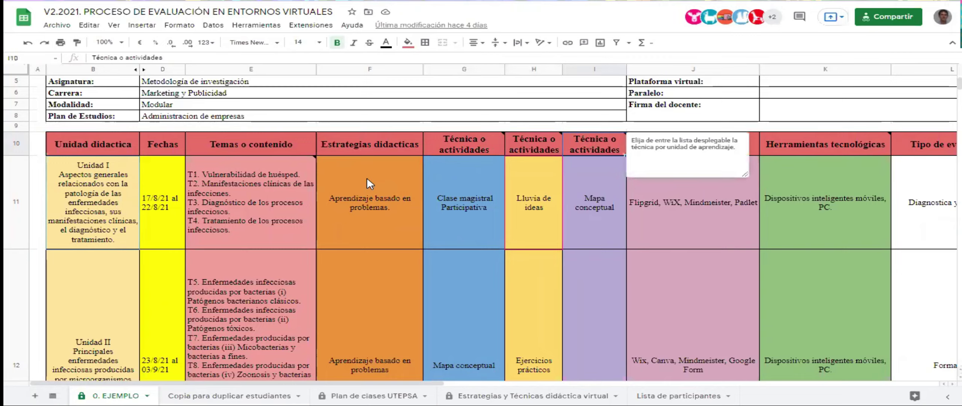
# Examine the "Medios o Recursos didácticos tecnológicos" and "Herramientas tecnológicas" headings together with their Unidad I entries.
pyautogui.click(725, 194)
pyautogui.click(713, 145)
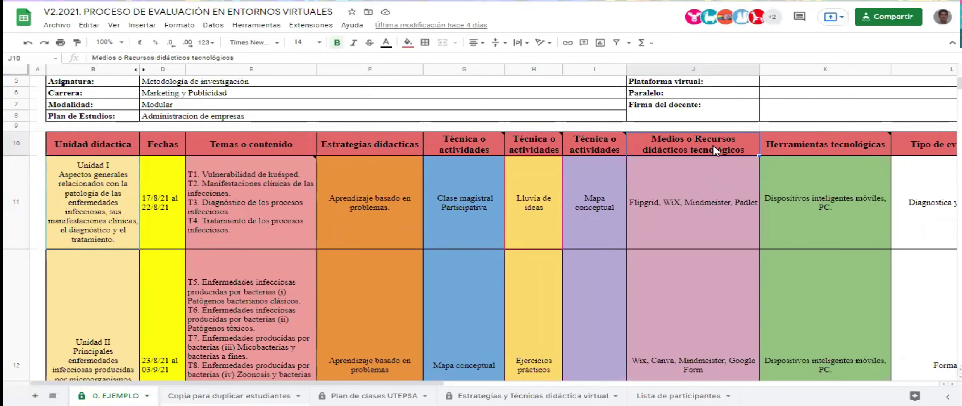
pyautogui.click(809, 140)
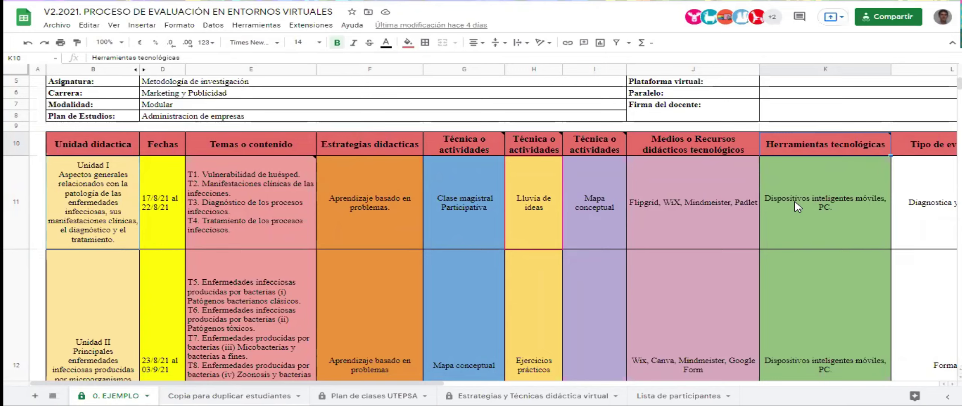
pyautogui.click(833, 187)
pyautogui.click(723, 188)
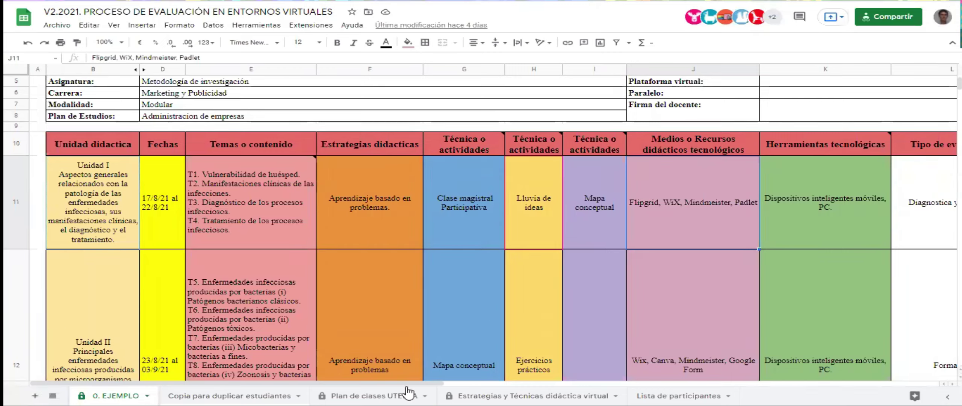
# Compare the "Plan de clases UTEPSA" sheet with the "Estrategias didacticas" and "Medios o Recursos didácticos tecnológicos" columns of the "0. EJEMPLO" sheet.
pyautogui.click(352, 395)
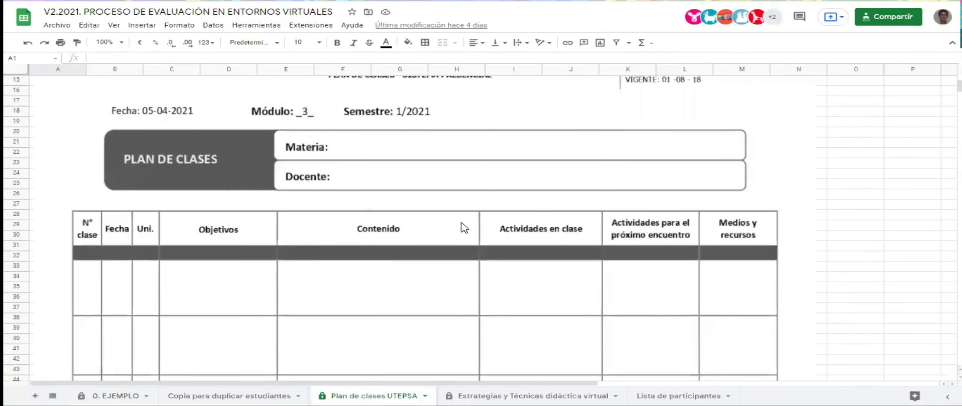
pyautogui.click(113, 395)
pyautogui.moveTo(484, 144)
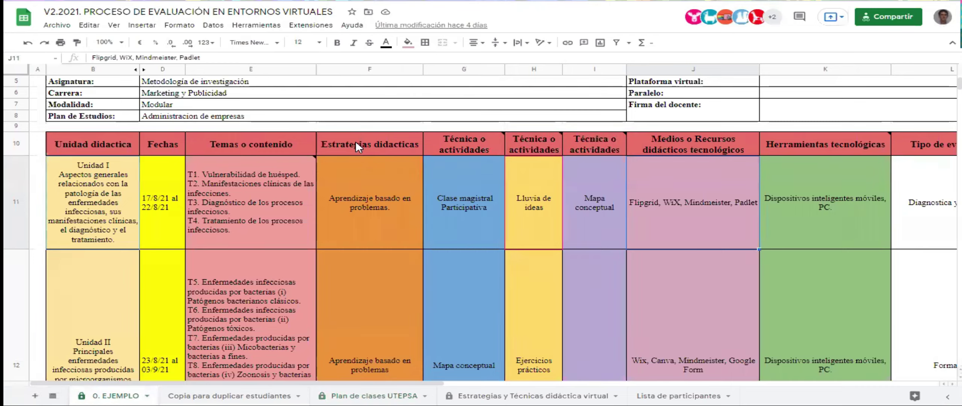
pyautogui.moveTo(358, 145); pyautogui.dragTo(379, 208)
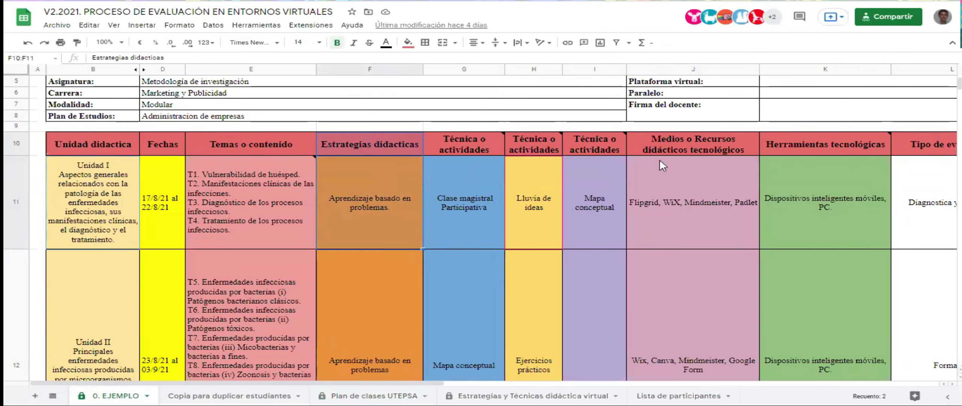
pyautogui.click(682, 143)
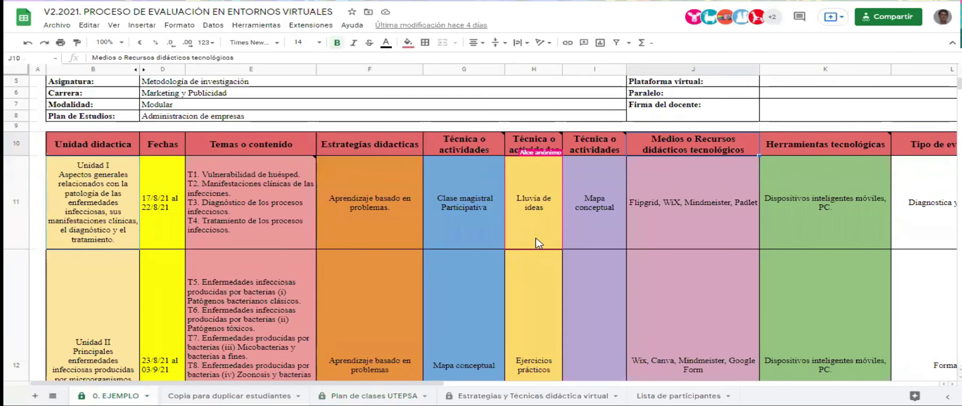
pyautogui.click(370, 395)
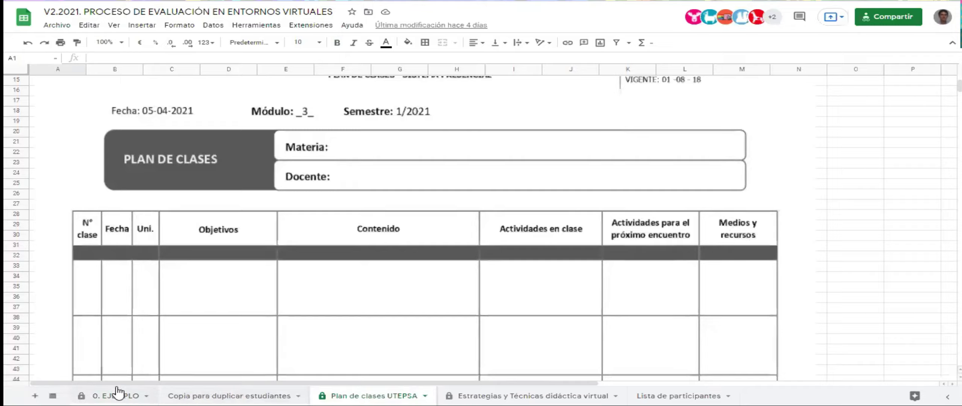
pyautogui.click(136, 394)
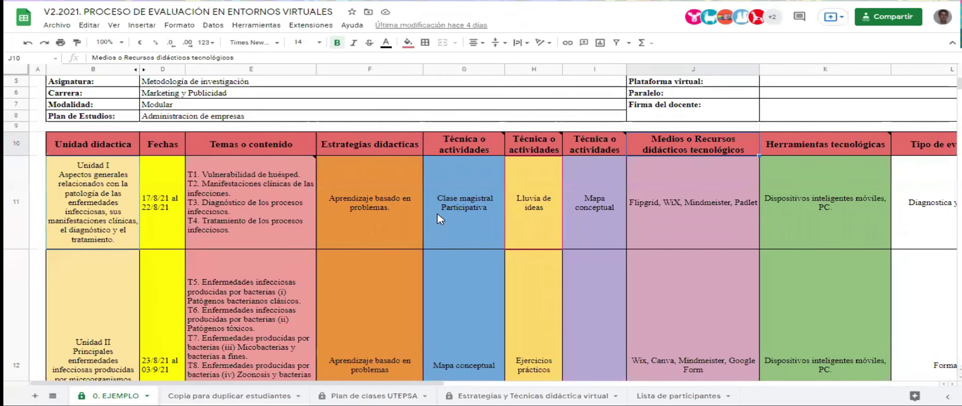
# Relate Unidad I's "Clase magistral Participativa" and "Lluvia de ideas" activities to its "Medios o Recursos didácticos tecnológicos" entry.
pyautogui.click(478, 192)
pyautogui.click(540, 216)
pyautogui.click(471, 206)
pyautogui.click(665, 194)
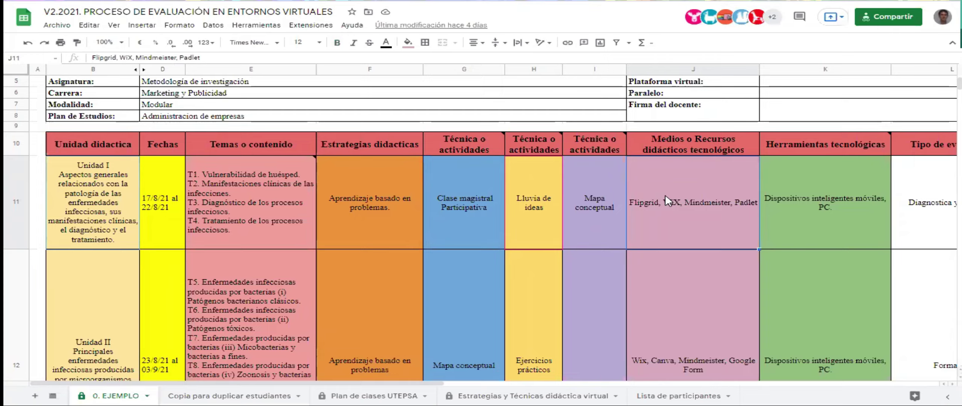
pyautogui.click(462, 198)
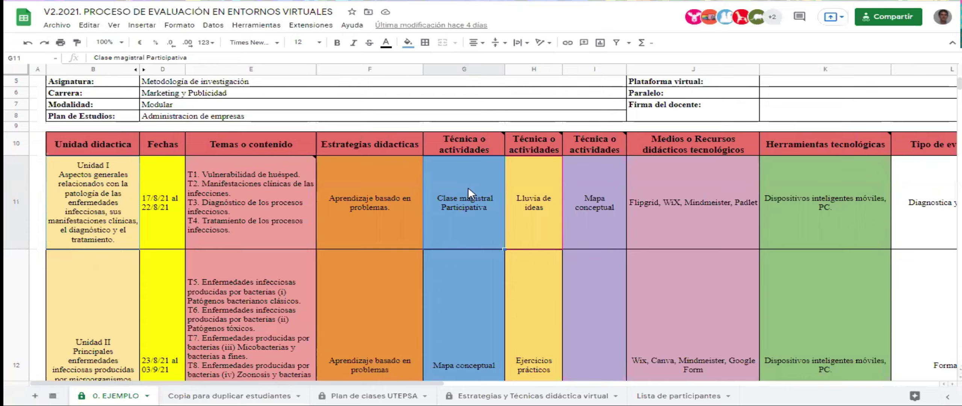
pyautogui.click(694, 197)
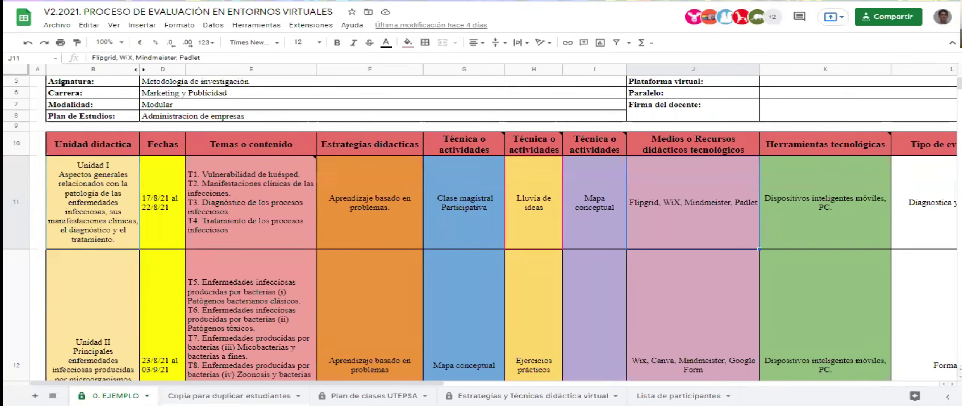
# Switch to the Actividad 1 page and review the Blippar, Wix and Genially video tutorials before going back to Paso 7.
pyautogui.hotkey('ctrl', 'Tab')
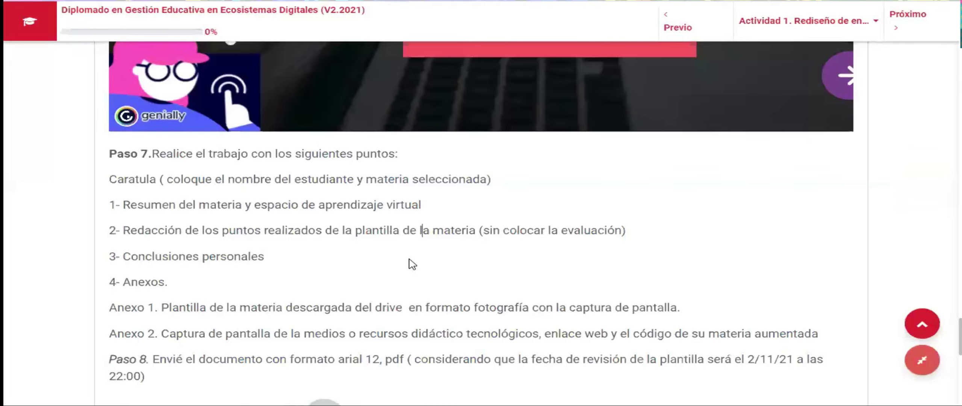
pyautogui.scroll(15, 412, 263)
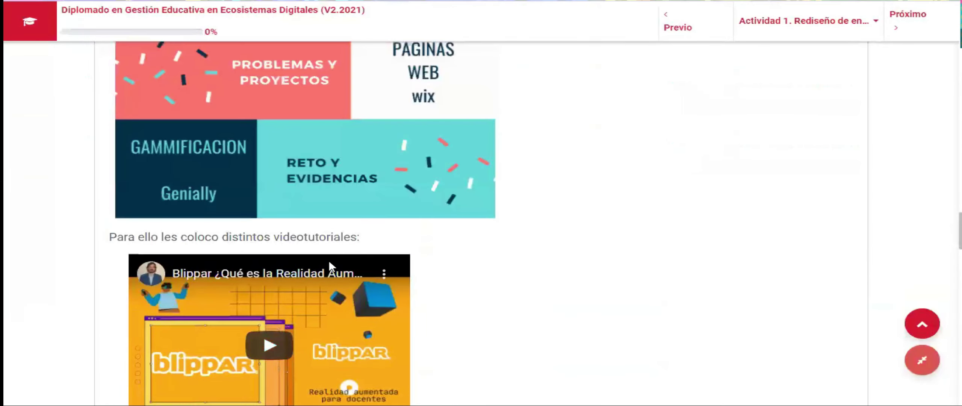
pyautogui.scroll(-5, 329, 261)
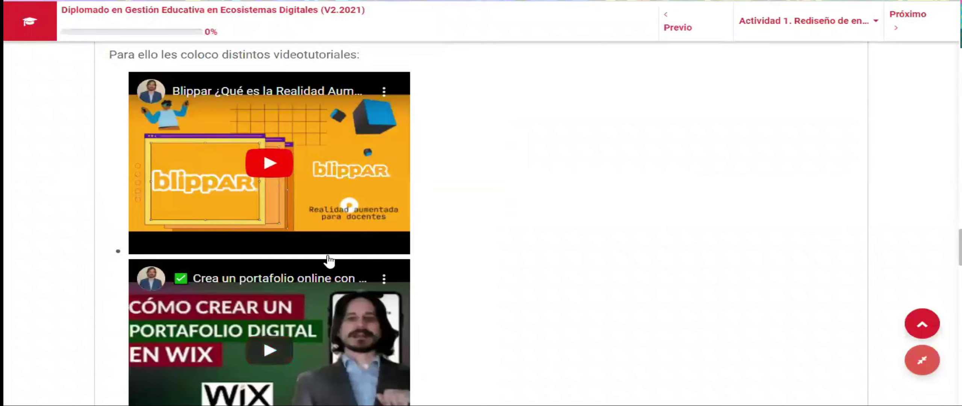
pyautogui.scroll(-7, 329, 261)
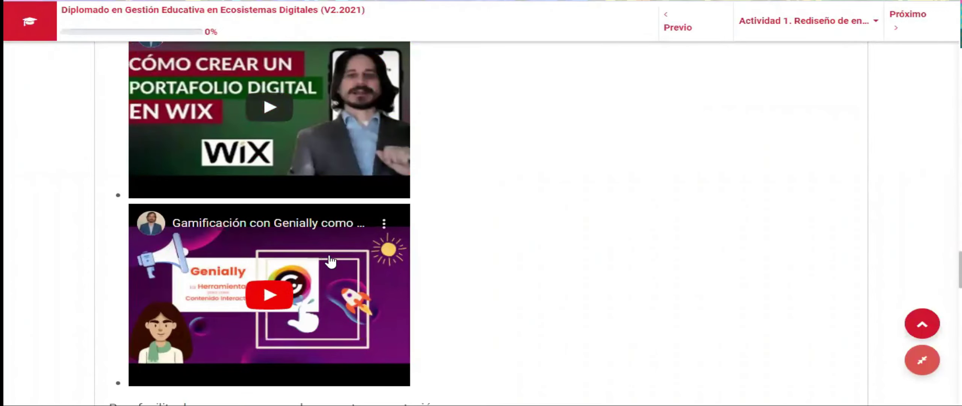
pyautogui.scroll(3, 334, 233)
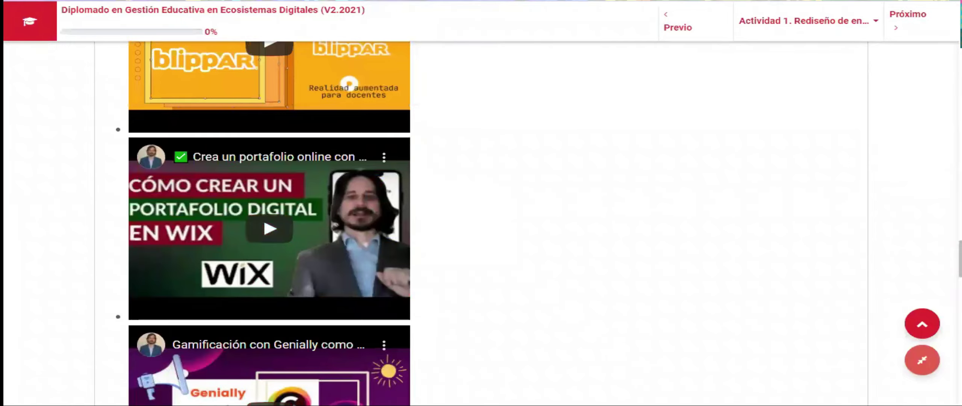
pyautogui.scroll(-10, 448, 178)
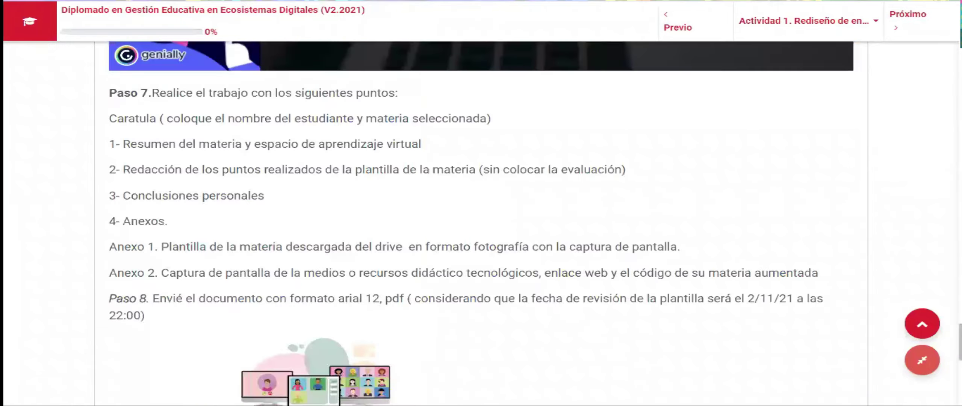
# Go through the Anexo 1 and Anexo 2 requirements and highlight the 2/11/21 template review date in Paso 8.
pyautogui.moveTo(169, 247); pyautogui.dragTo(440, 246)
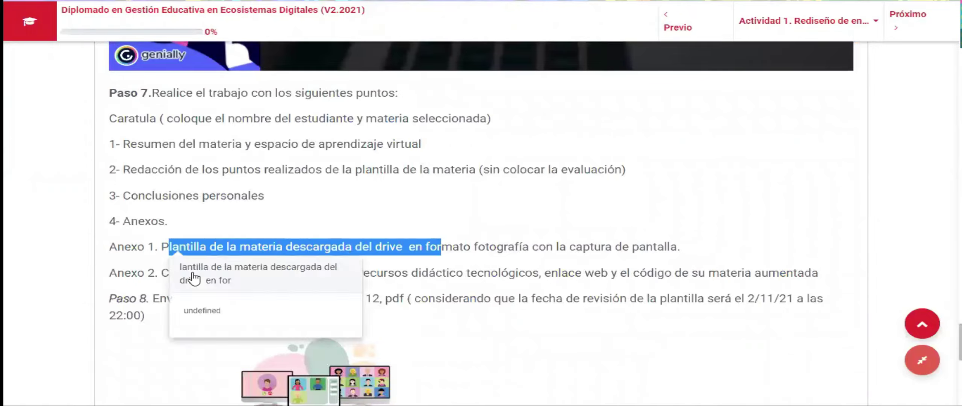
pyautogui.moveTo(401, 273); pyautogui.dragTo(515, 297)
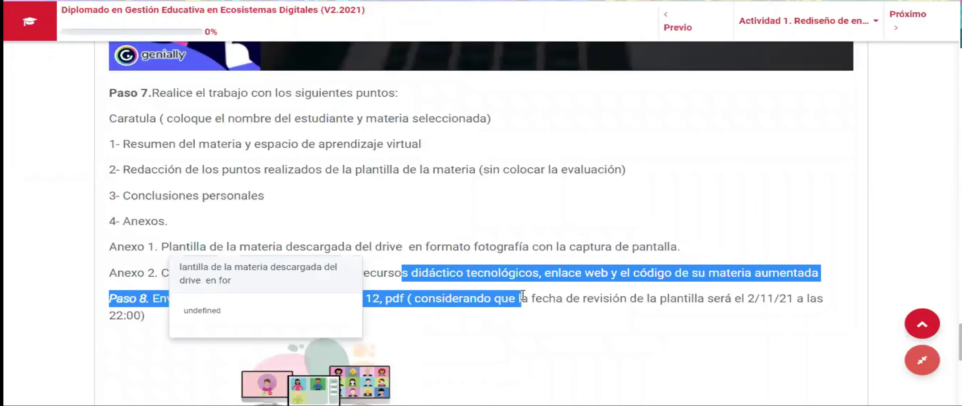
pyautogui.click(658, 298)
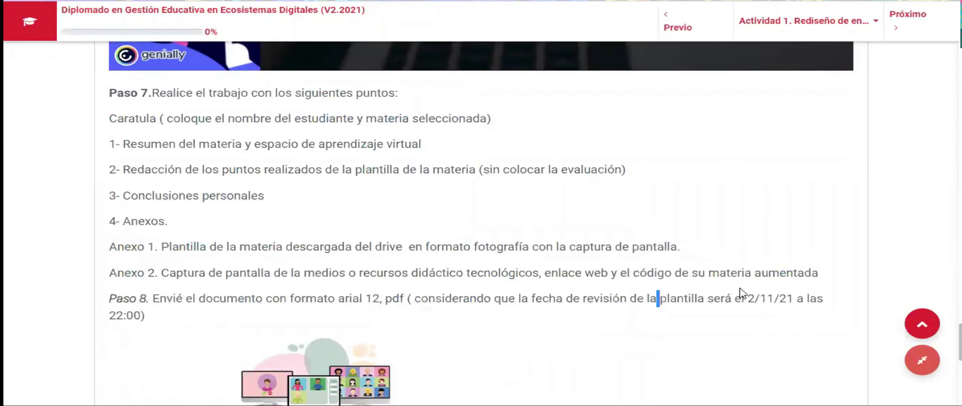
pyautogui.moveTo(748, 300); pyautogui.dragTo(793, 299)
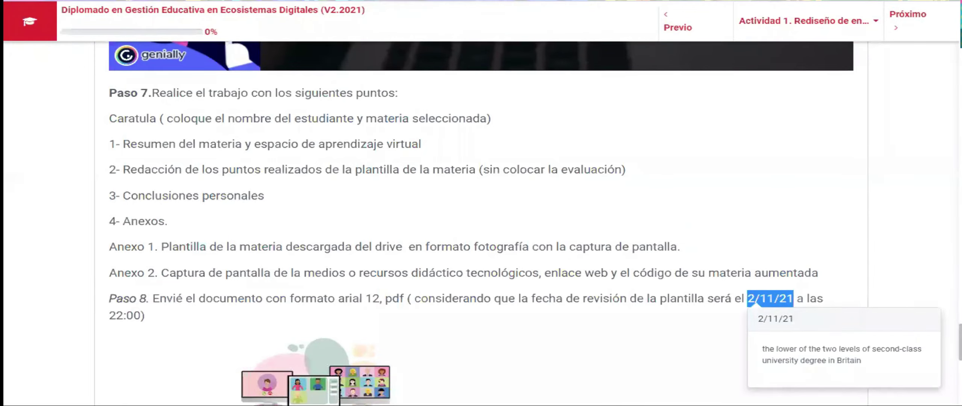
# Switch to the template spreadsheet and point out the first two entries on the "Lista de participantes" sheet.
pyautogui.hotkey('ctrl', 'Tab')
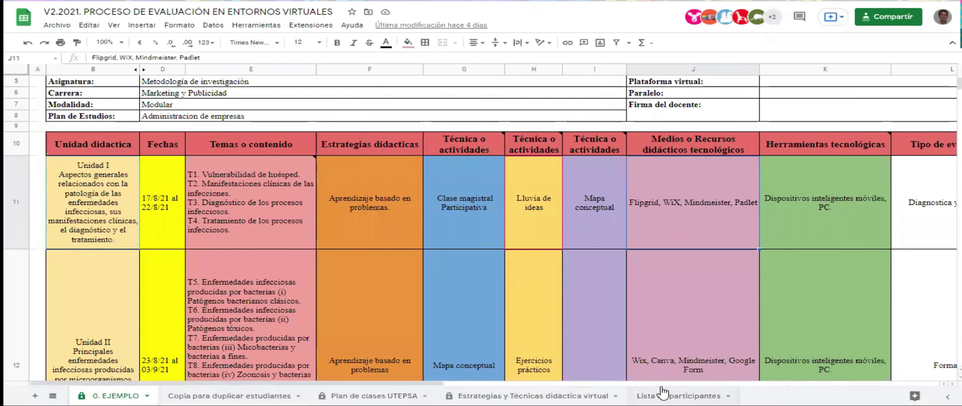
pyautogui.hotkey('ctrl', 'shift', 'pageup')
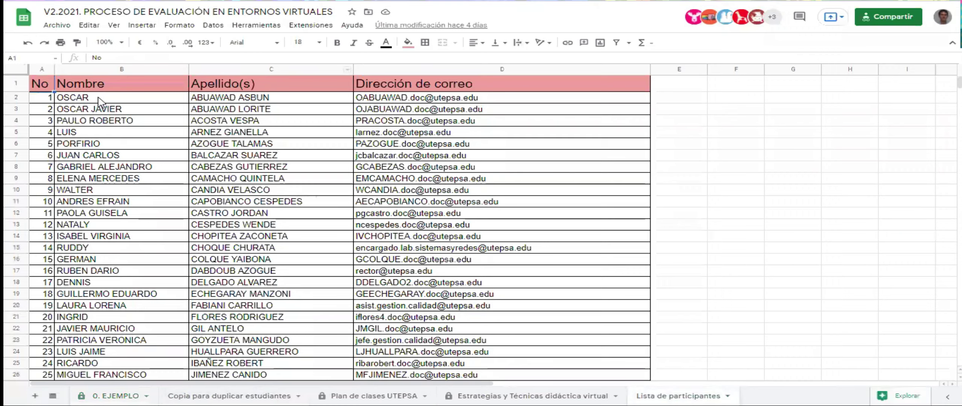
pyautogui.click(147, 100)
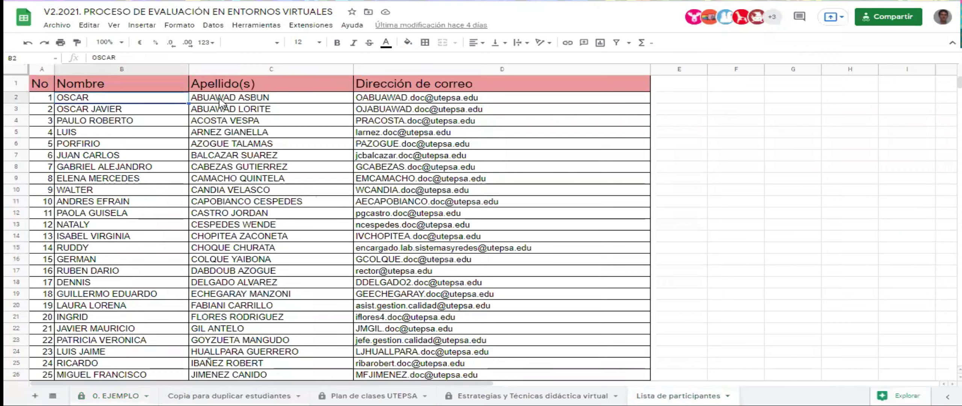
pyautogui.press('Down')
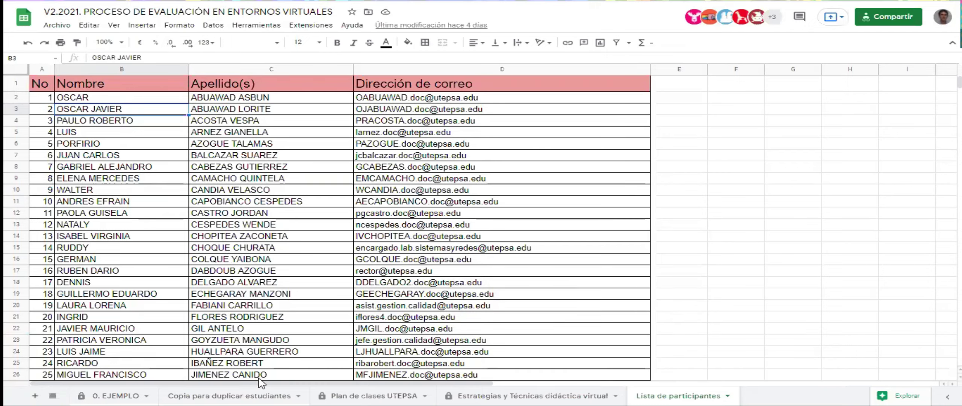
# Open the "Copia para duplicar estudiantes" sheet and change its tab color to green.
pyautogui.click(428, 392)
pyautogui.click(424, 395)
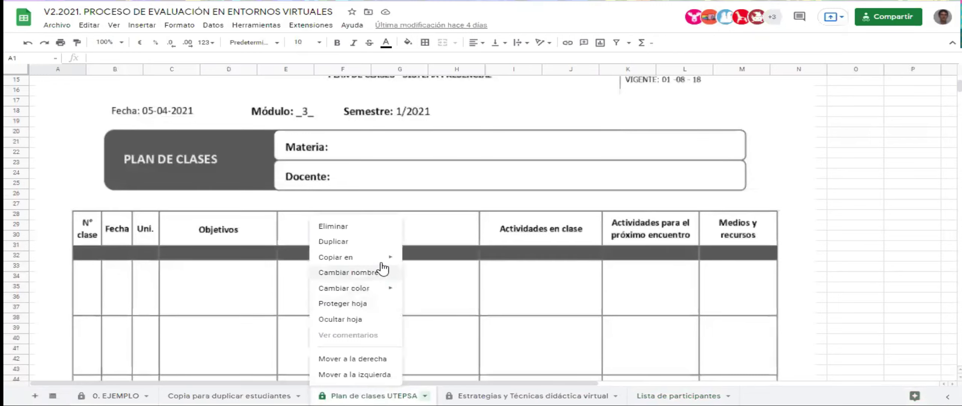
pyautogui.click(126, 395)
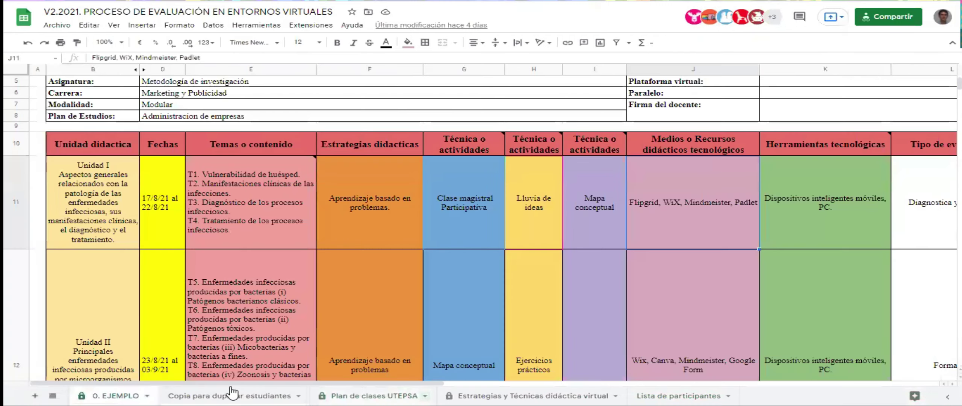
pyautogui.click(265, 393)
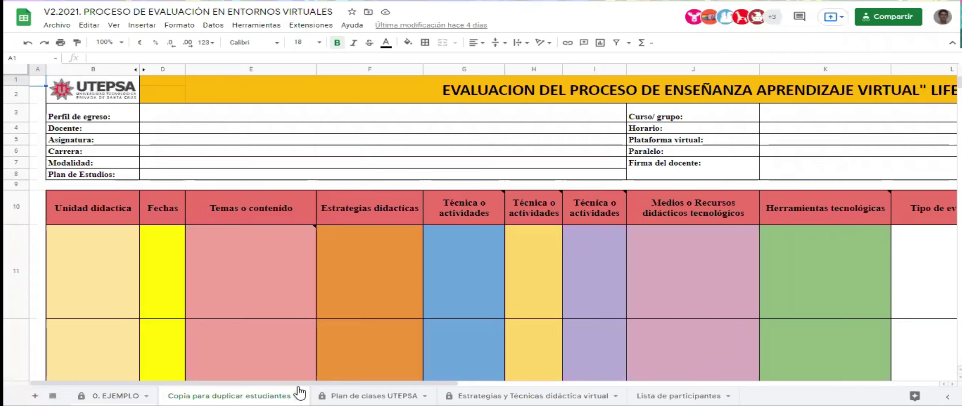
pyautogui.click(298, 395)
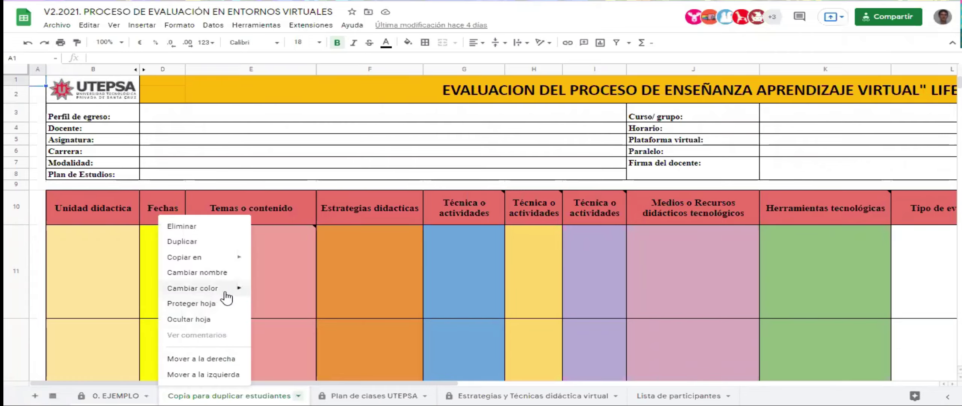
pyautogui.moveTo(226, 294)
pyautogui.click(310, 211)
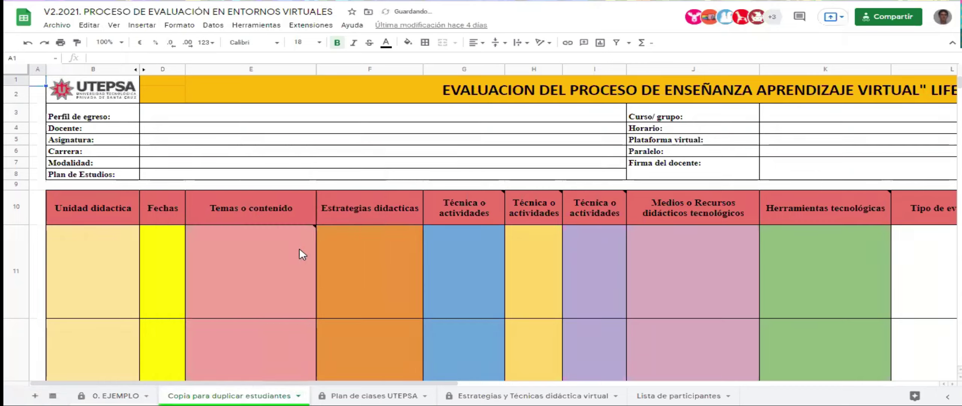
# Add the comment "No es correcto la estrcut" to cell F11 in the "Estrategias didacticas" column.
pyautogui.moveTo(281, 279)
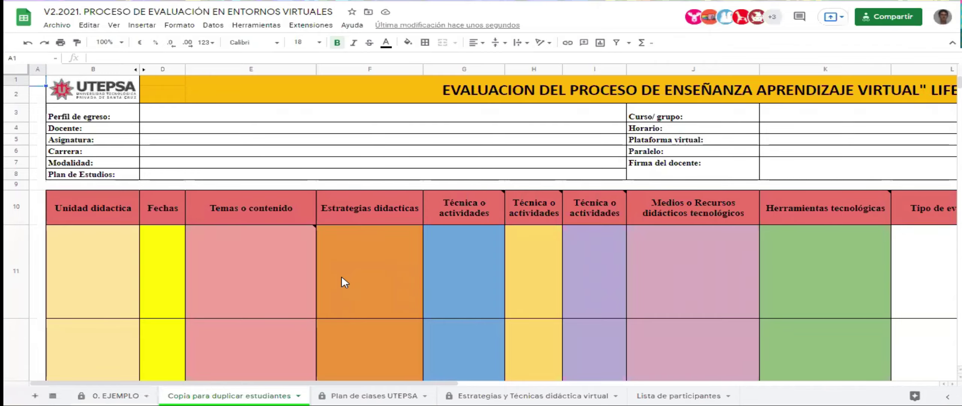
pyautogui.scroll(-1, 341, 278)
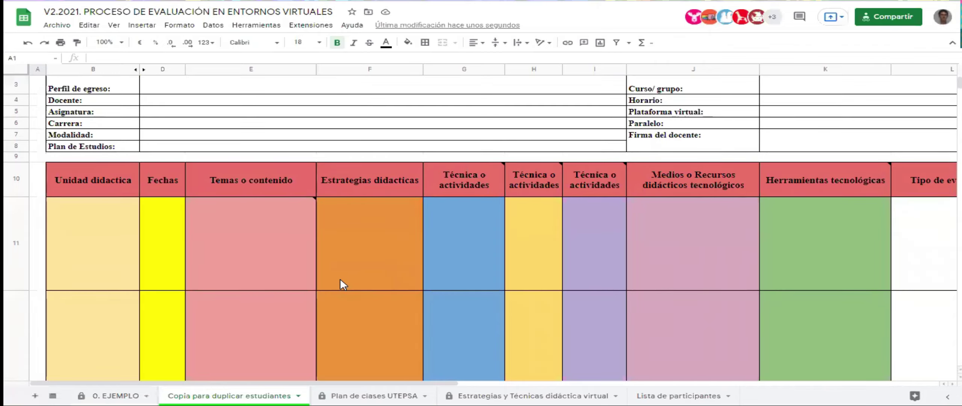
pyautogui.click(378, 235)
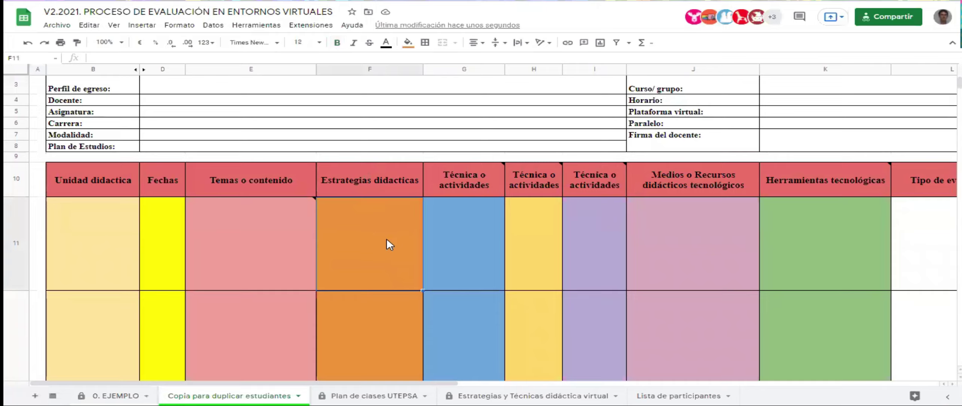
pyautogui.rightClick(387, 237)
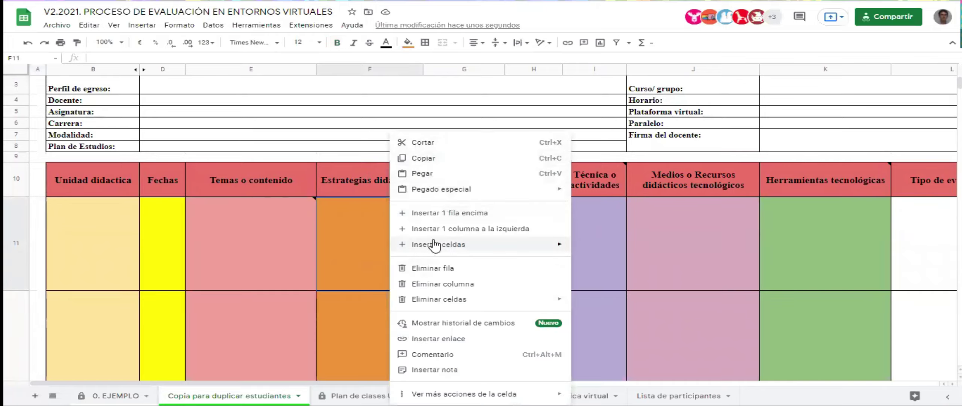
pyautogui.click(462, 354)
pyautogui.write('Le d')
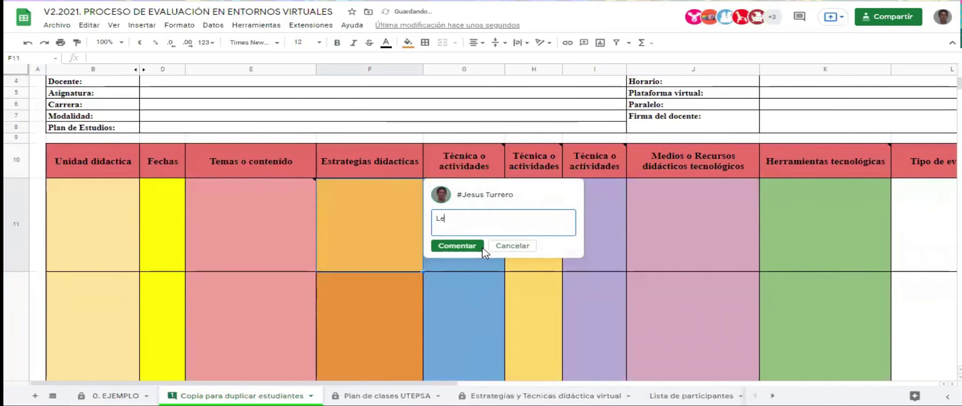
pyautogui.press('BackSpace')
pyautogui.write('fa')
pyautogui.press('BackSpace')
pyautogui.press('BackSpace')
pyautogui.press('BackSpace')
pyautogui.press('BackSpace')
pyautogui.press('BackSpace')
pyautogui.write('No es corr')
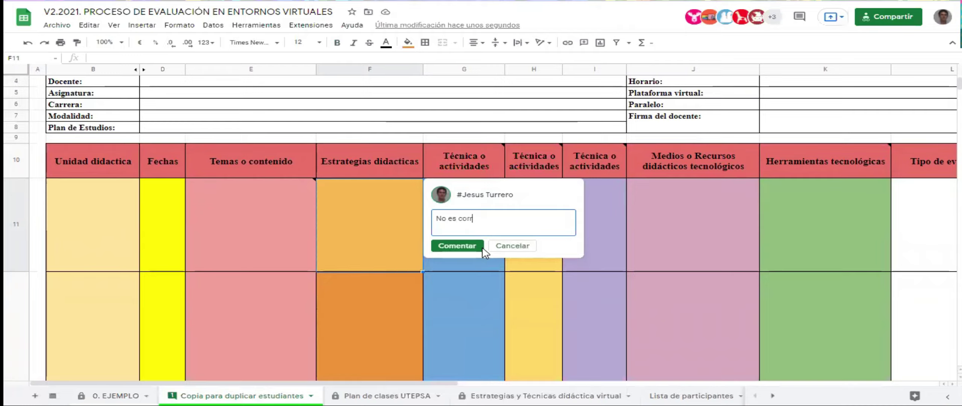
pyautogui.write('ecto la estrcut')
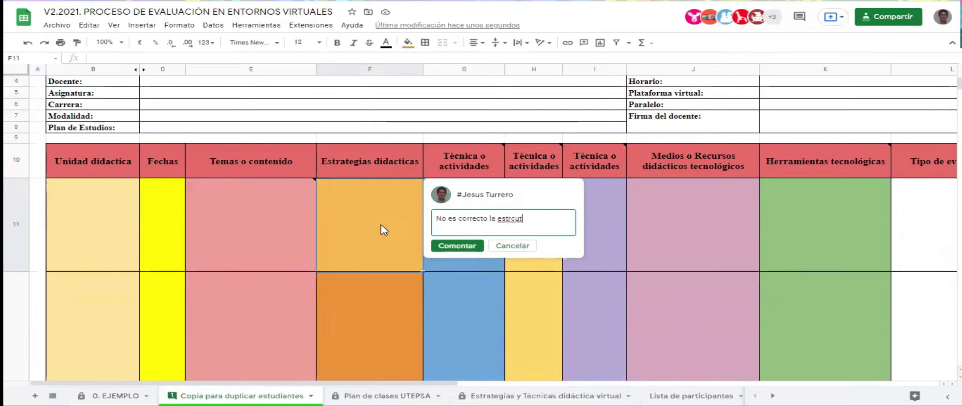
pyautogui.click(447, 243)
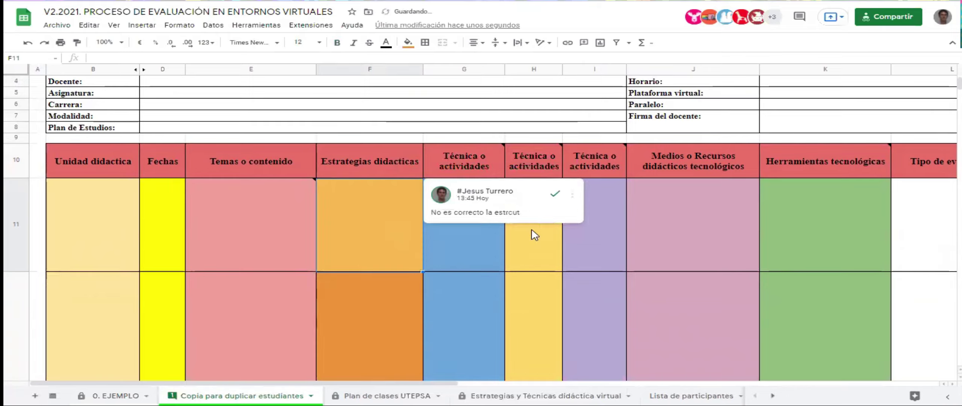
# Reopen the comment on cell F11, look at its reply field, and mark the comment as resolved.
pyautogui.click(465, 271)
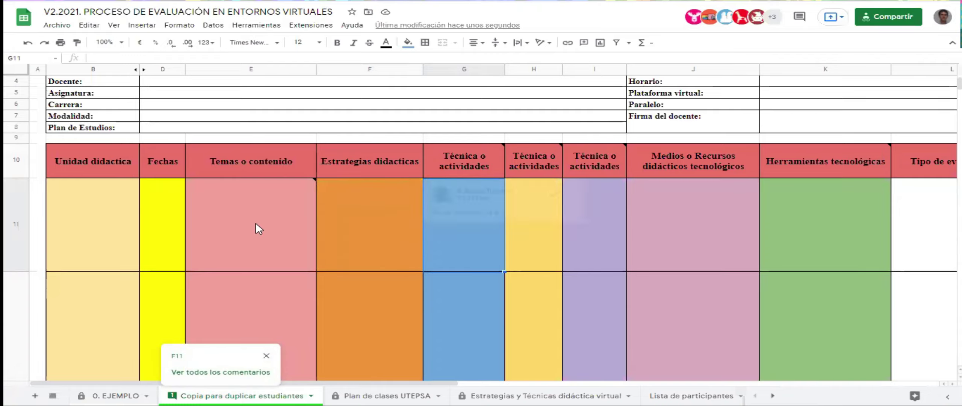
pyautogui.click(399, 250)
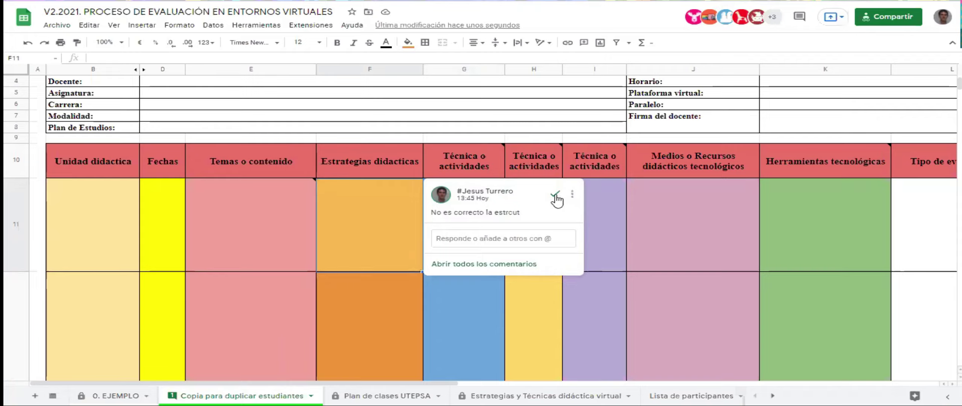
pyautogui.click(505, 239)
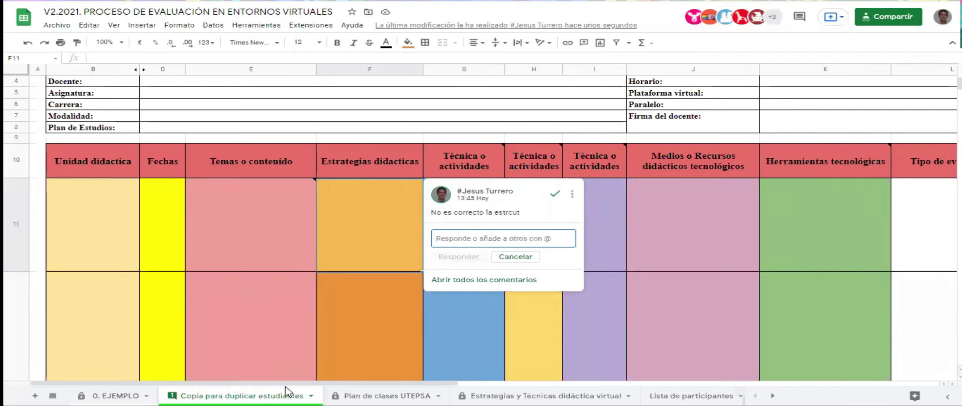
pyautogui.click(553, 197)
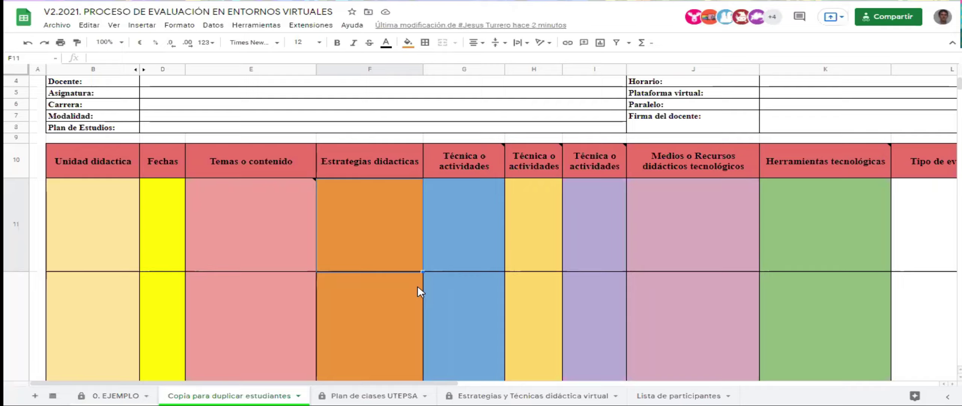
# Look through the "Lista de participantes" sheet and return to "Copia para duplicar estudiantes".
pyautogui.click(664, 393)
pyautogui.scroll(-1, 135, 244)
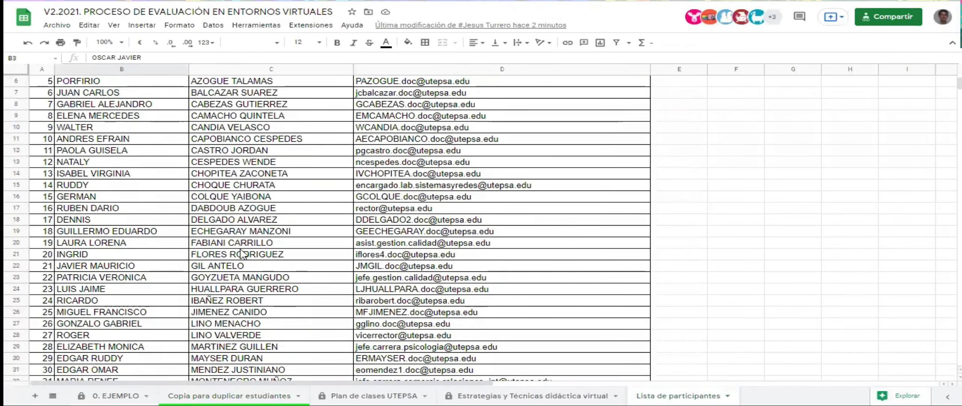
pyautogui.click(248, 392)
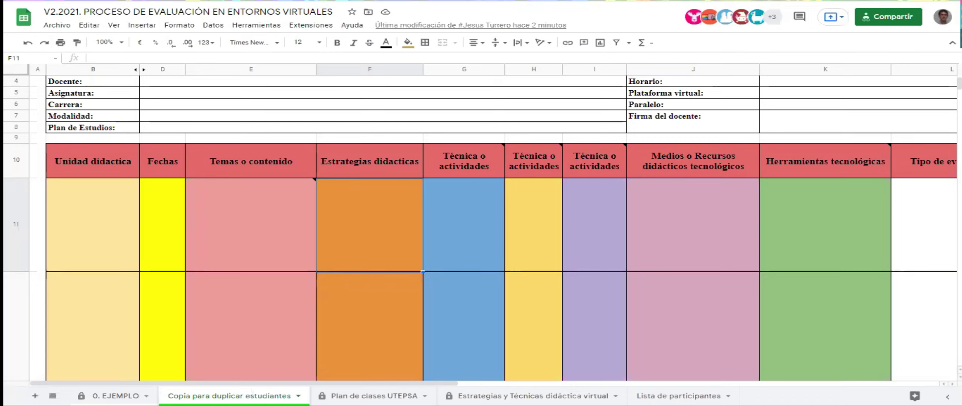
# Switch to the virtual campus page and review the Actividad 1 instructions back to Paso 2, highlighting the words "lectura rápida".
pyautogui.hotkey('alt', 'Tab')
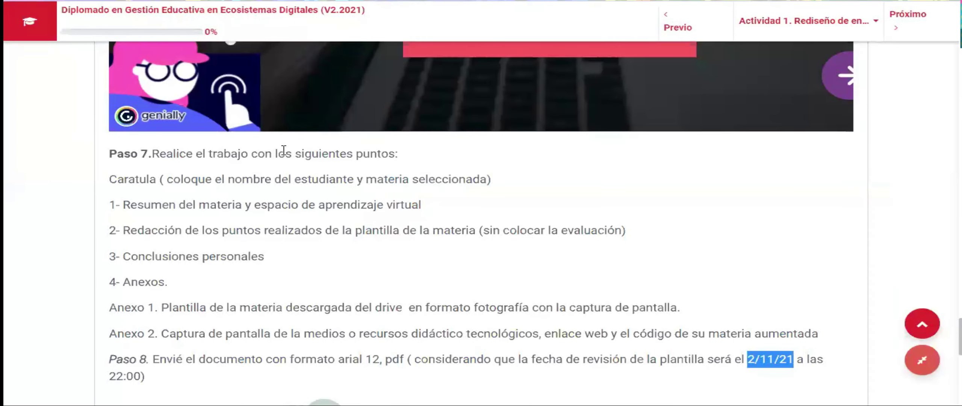
pyautogui.scroll(10, 283, 150)
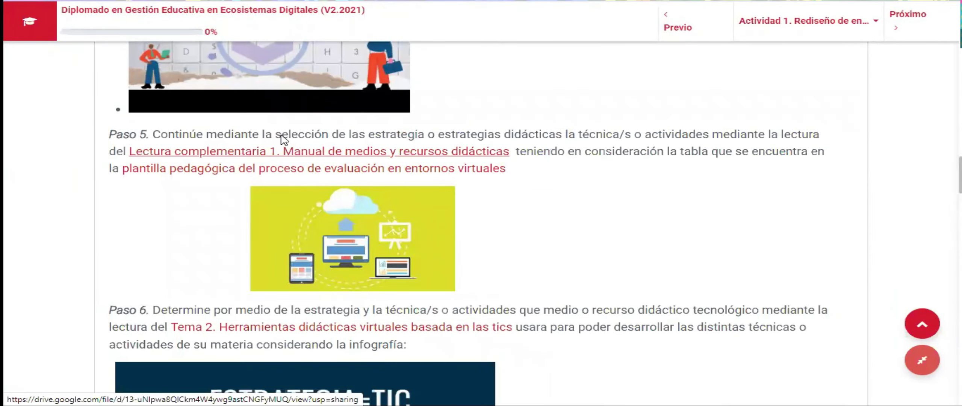
pyautogui.scroll(15, 283, 140)
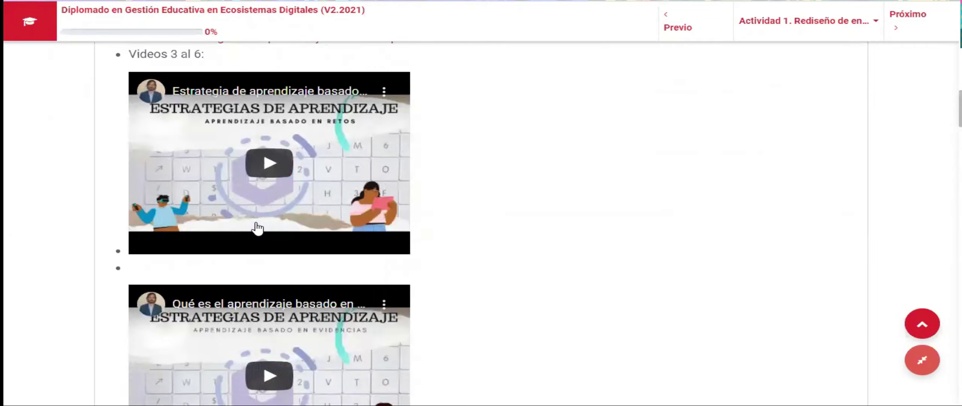
pyautogui.scroll(15, 258, 228)
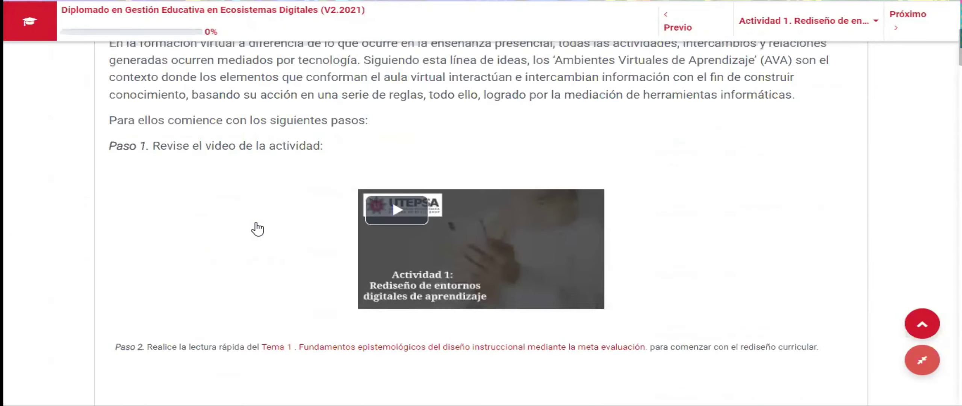
pyautogui.scroll(-3, 257, 229)
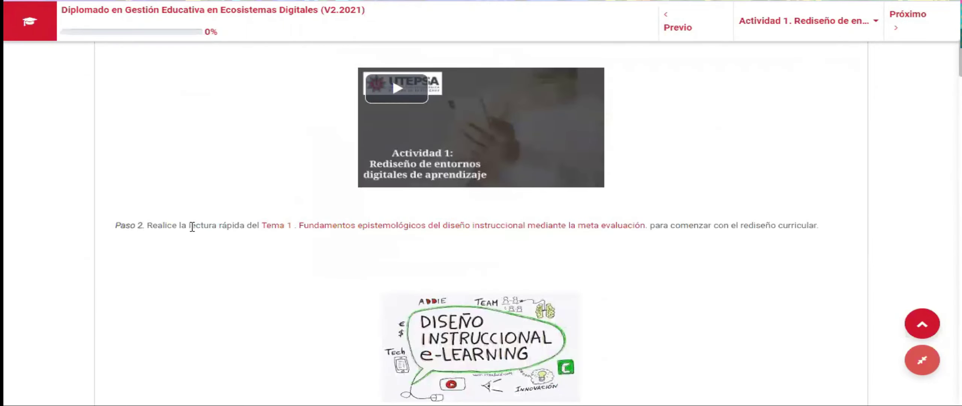
pyautogui.moveTo(190, 225); pyautogui.dragTo(246, 223)
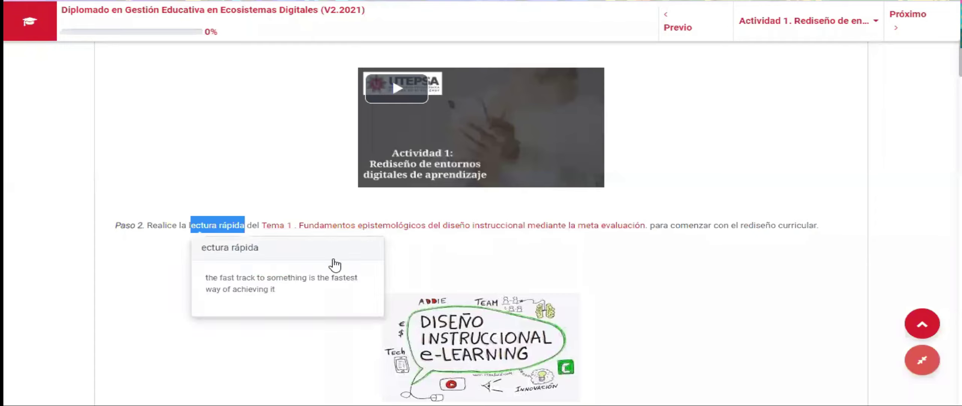
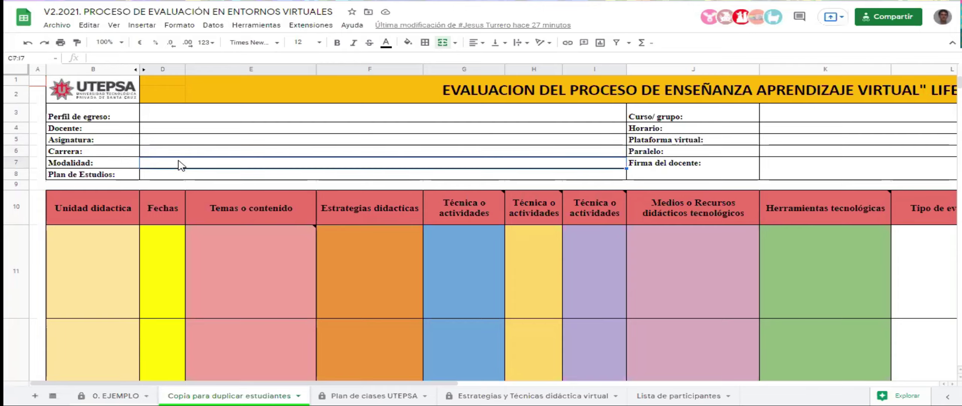
# Review the "Plan de Estudios" field and "Unidad didactica" heading in the student copy, and open "Plan de clases UTEPSA" for comparison.
pyautogui.scroll(-2, 263, 142)
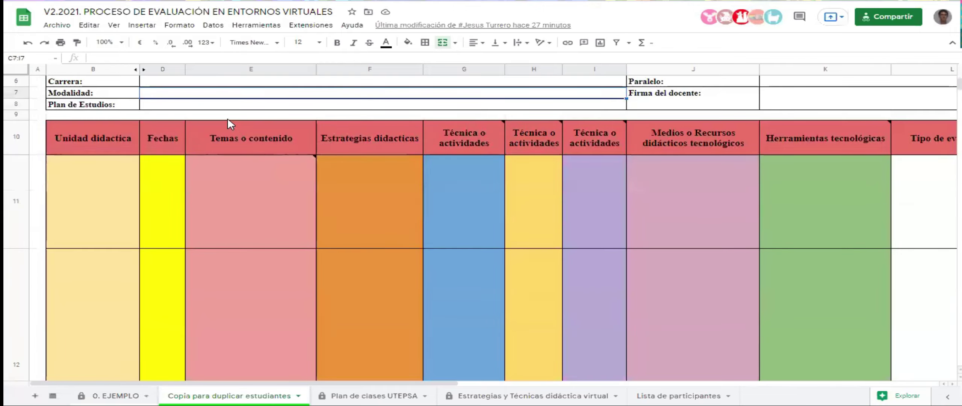
pyautogui.click(219, 106)
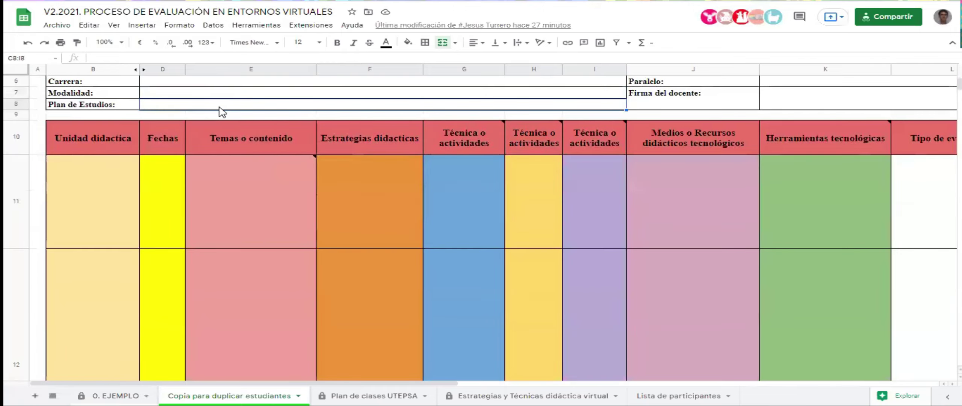
pyautogui.scroll(-2, 158, 127)
pyautogui.click(101, 117)
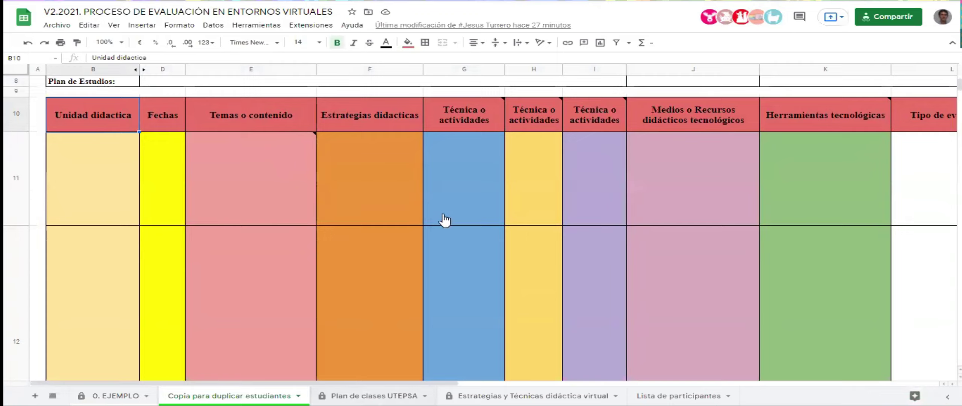
pyautogui.click(399, 394)
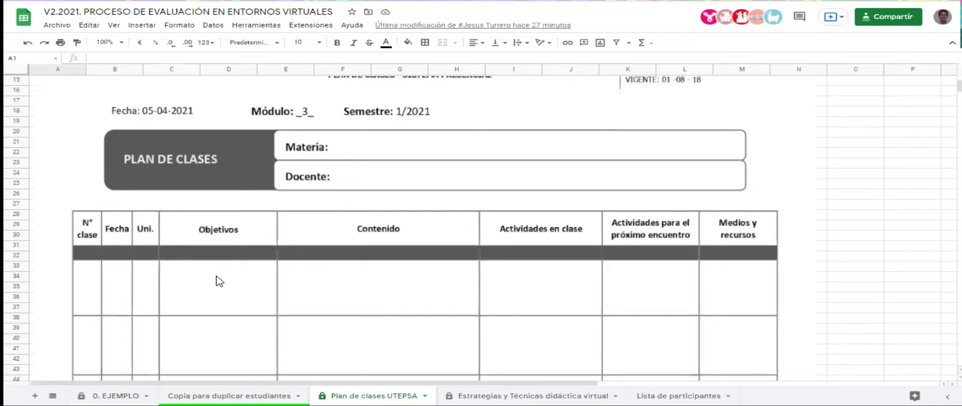
# Go through the row 11 "Fechas" and "Temas o contenido" cells in "Copia para duplicar estudiantes" and compare them with "Plan de clases UTEPSA".
pyautogui.click(245, 394)
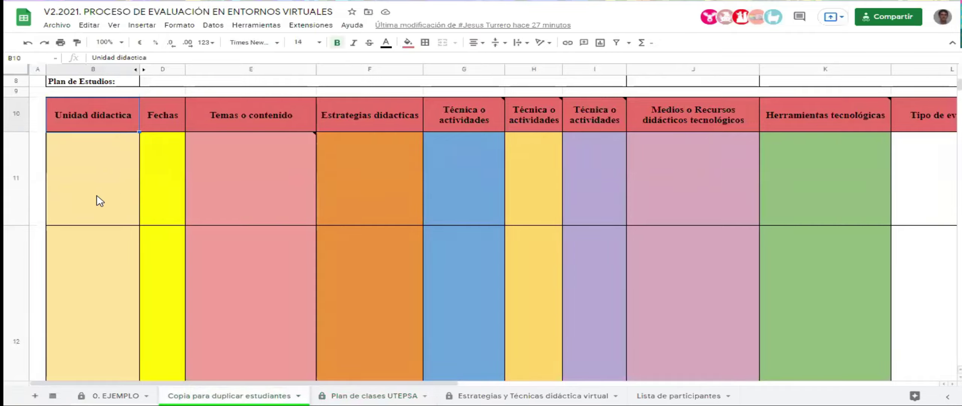
pyautogui.press('Down')
pyautogui.press('Right')
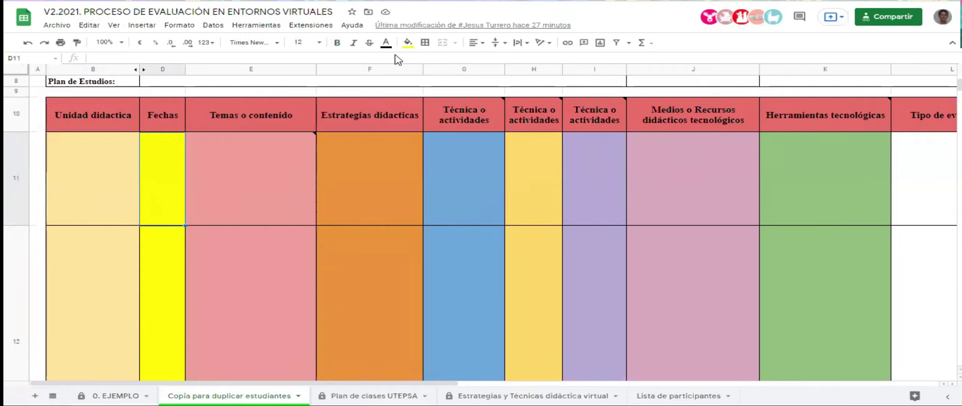
pyautogui.press('Right')
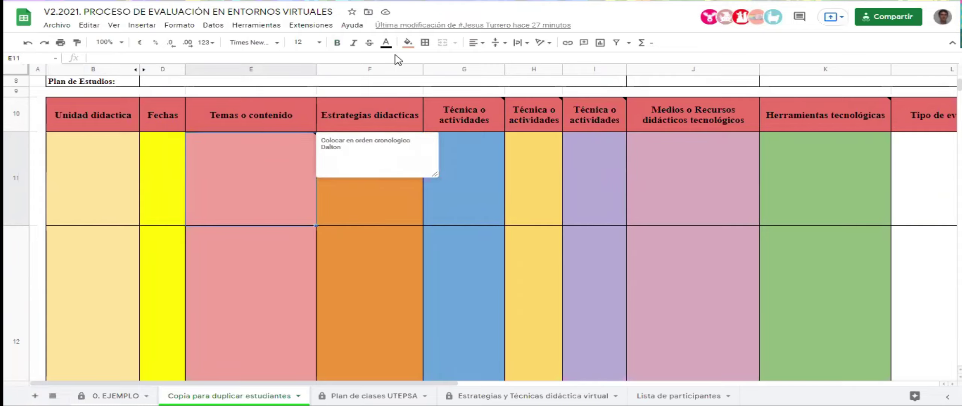
pyautogui.click(370, 395)
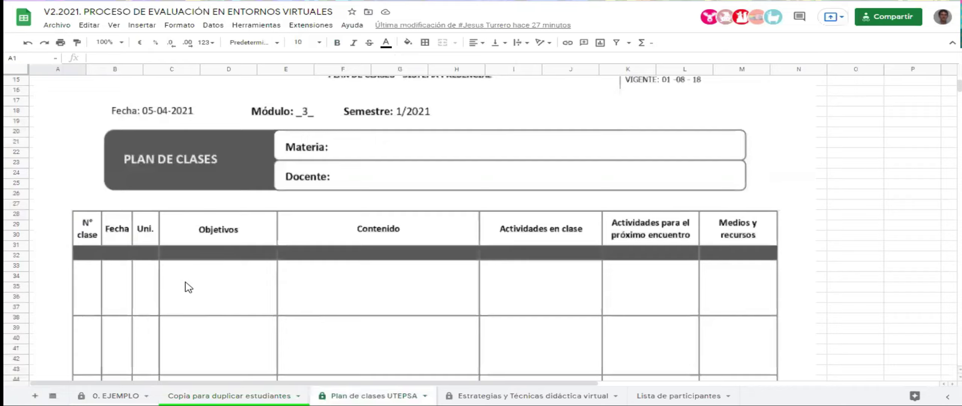
pyautogui.scroll(-1, 187, 285)
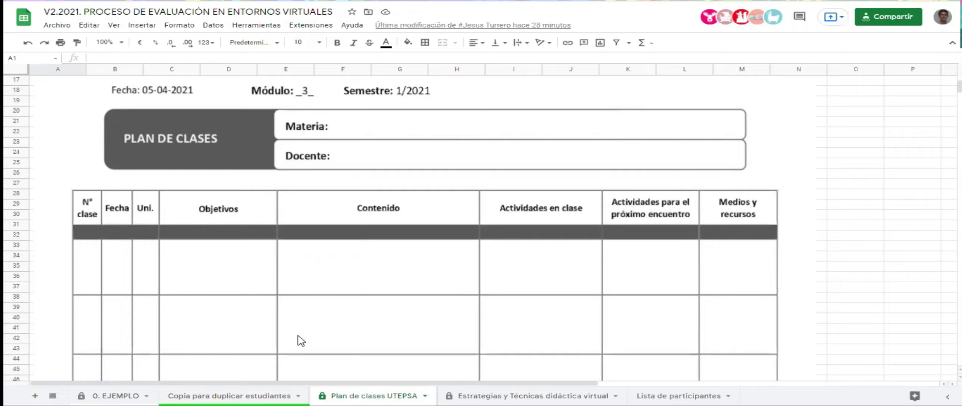
# Open the "0. EJEMPLO" sheet and examine the Unidad I description, topics and dates in row 11.
pyautogui.click(125, 394)
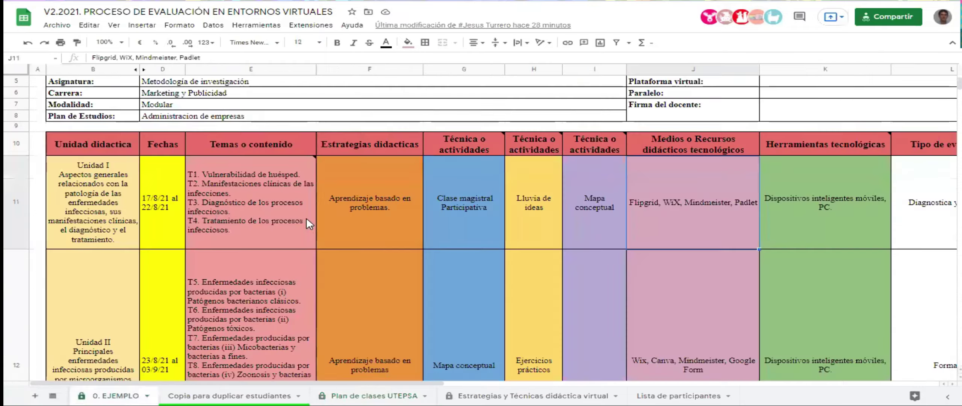
pyautogui.click(115, 209)
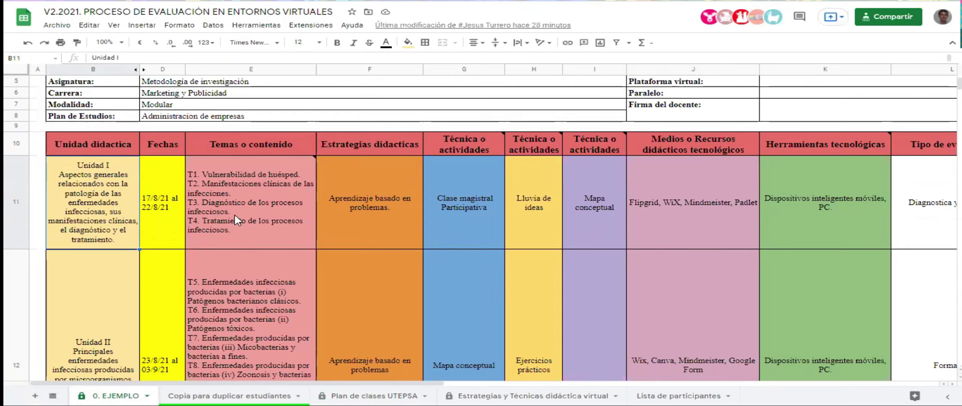
pyautogui.click(234, 213)
pyautogui.click(105, 218)
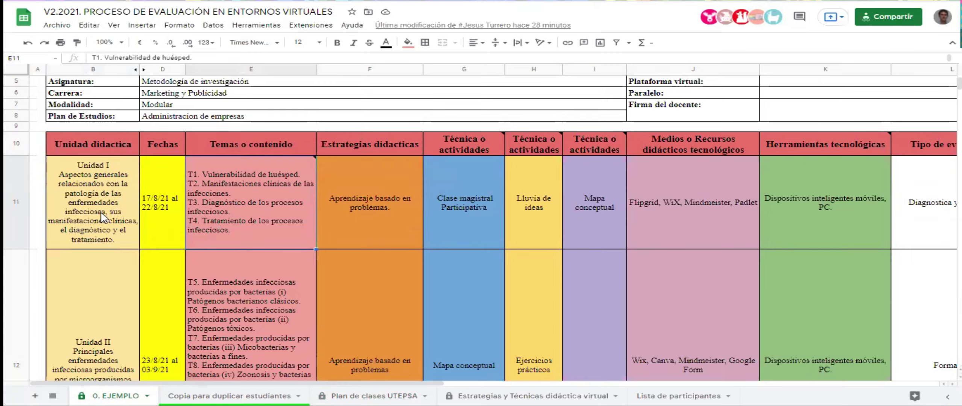
pyautogui.click(150, 229)
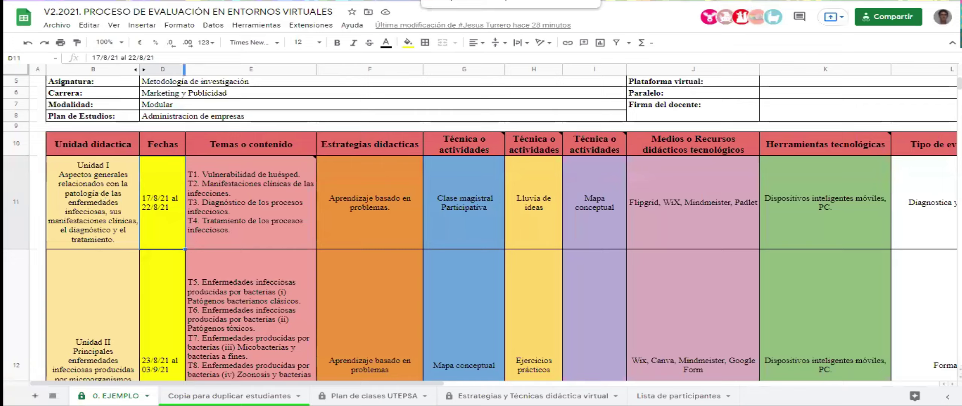
pyautogui.hotkey('alt', 'Tab')
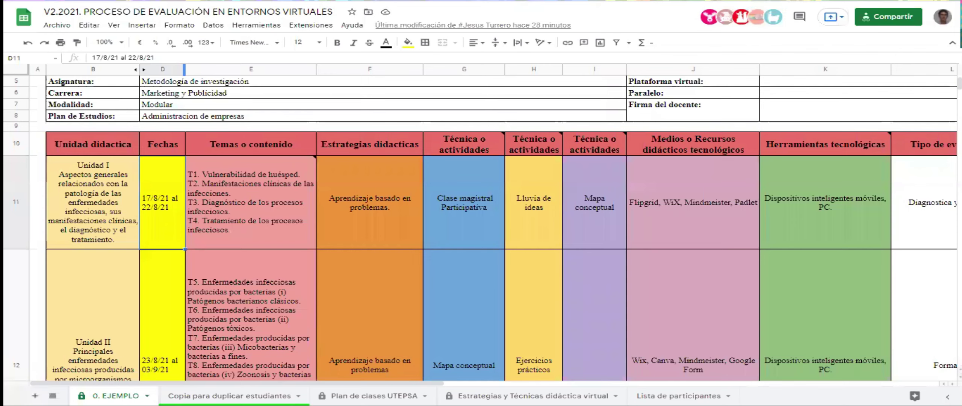
# Review the example's row 11 cell by cell from "Unidad didactica" across to "Estrategias didacticas".
pyautogui.click(115, 194)
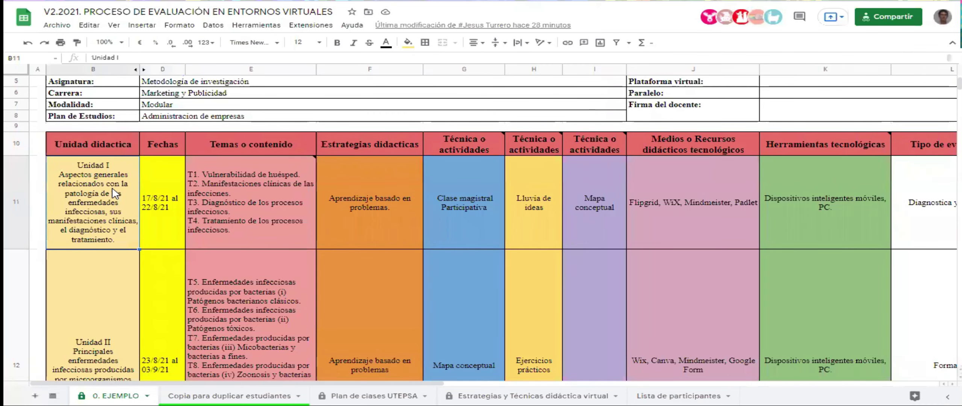
pyautogui.click(173, 196)
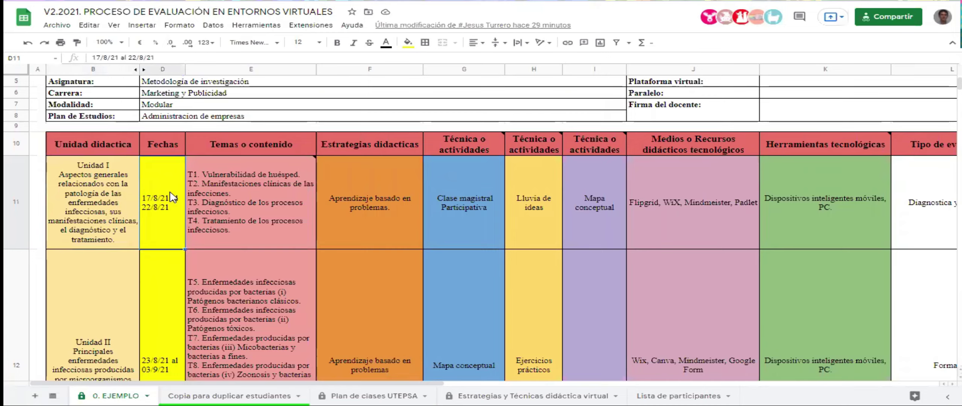
pyautogui.click(246, 194)
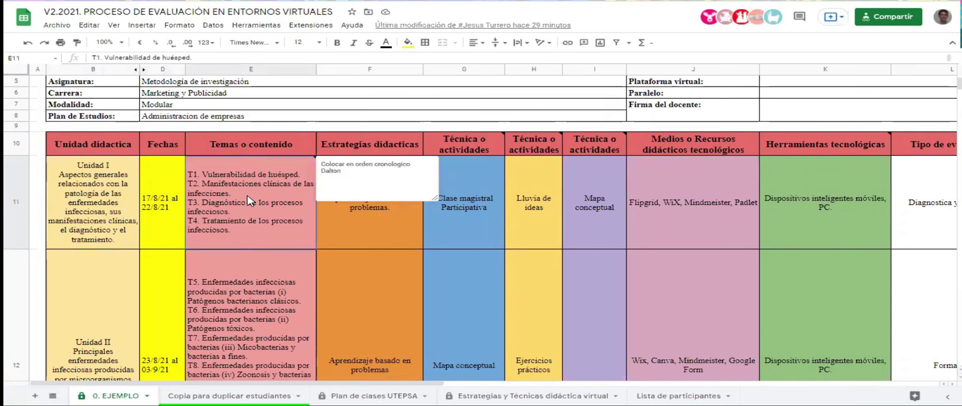
pyautogui.click(359, 215)
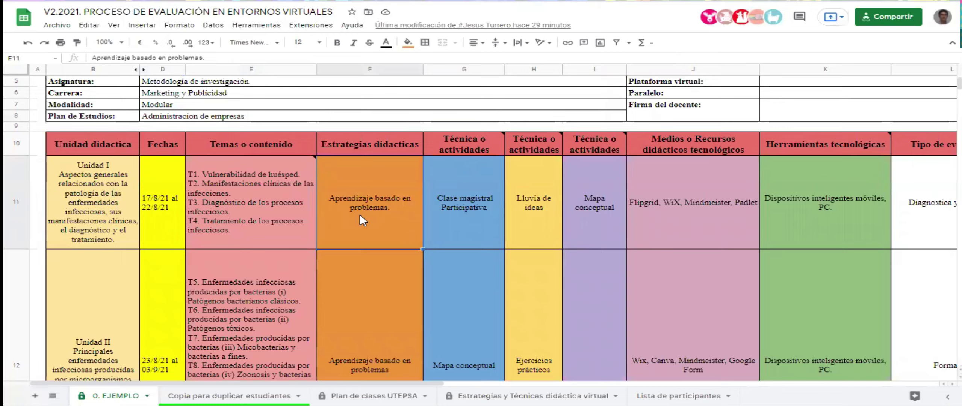
# Go back over the example's dates and topics in row 11, ending on the "Estrategias didacticas" column heading.
pyautogui.click(161, 221)
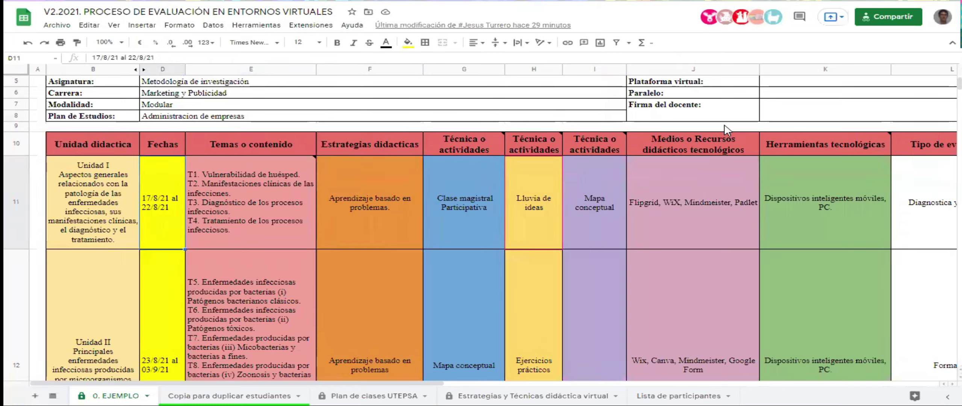
pyautogui.press('Right')
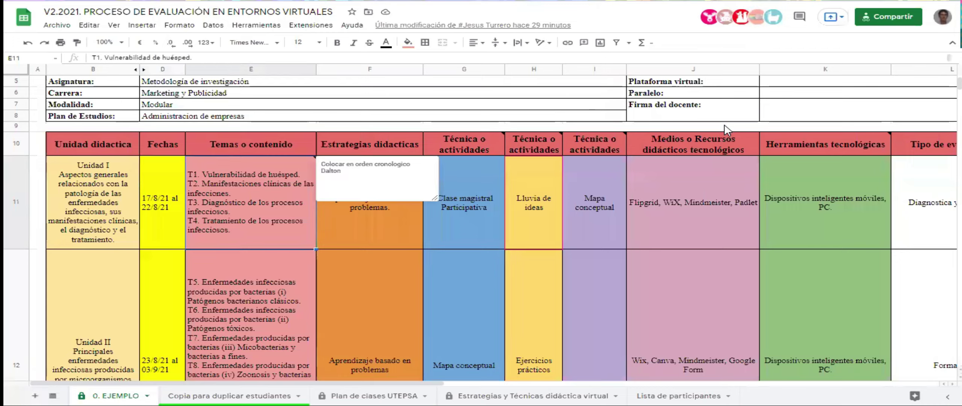
pyautogui.press('Left')
pyautogui.press('Right')
pyautogui.press('Right')
pyautogui.press('Up')
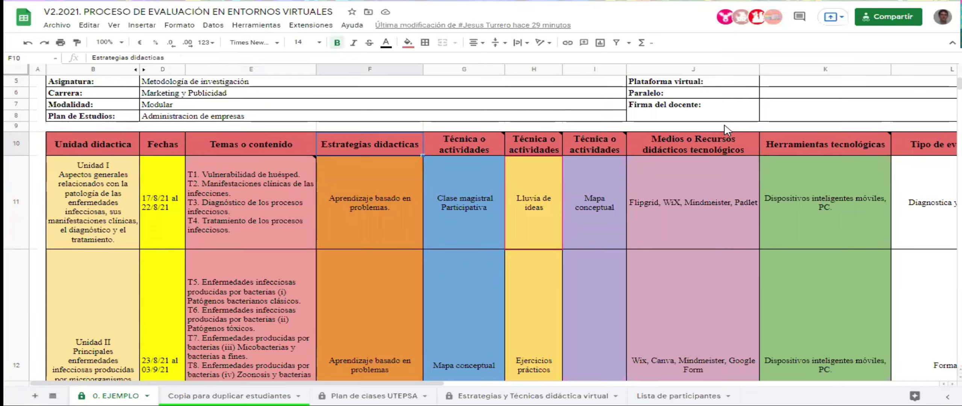
# Examine how the example's row 11 strategy relates to its topics and to the first "Técnica o actividades" entry.
pyautogui.press('Down')
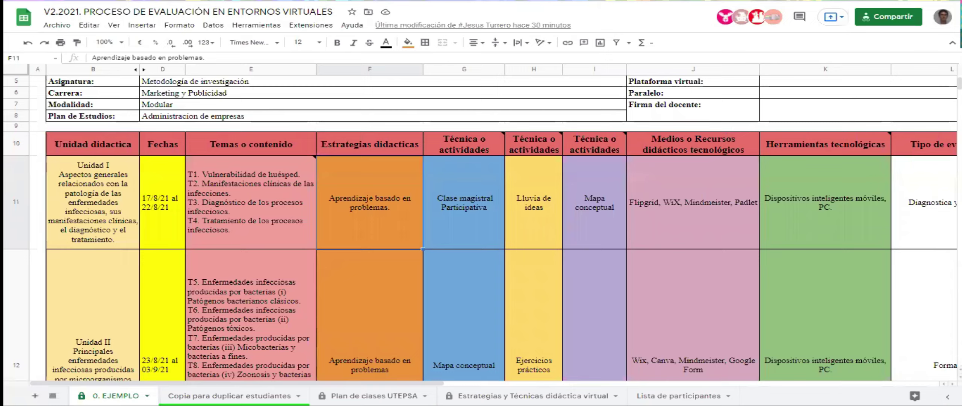
pyautogui.click(269, 178)
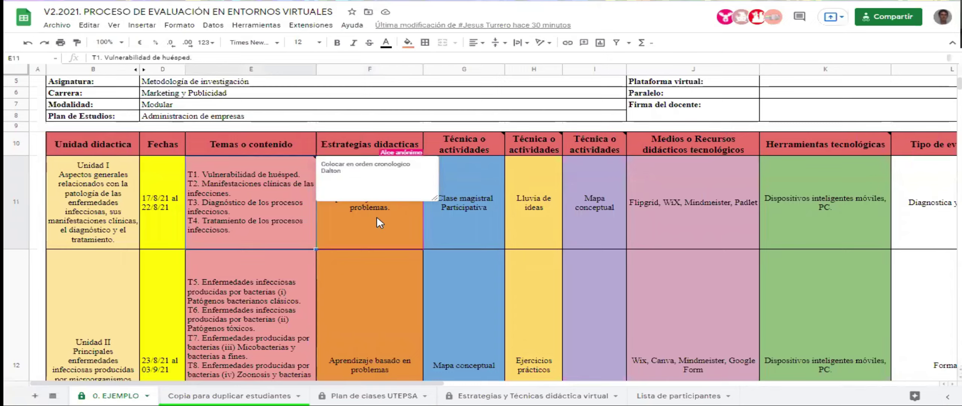
pyautogui.click(437, 217)
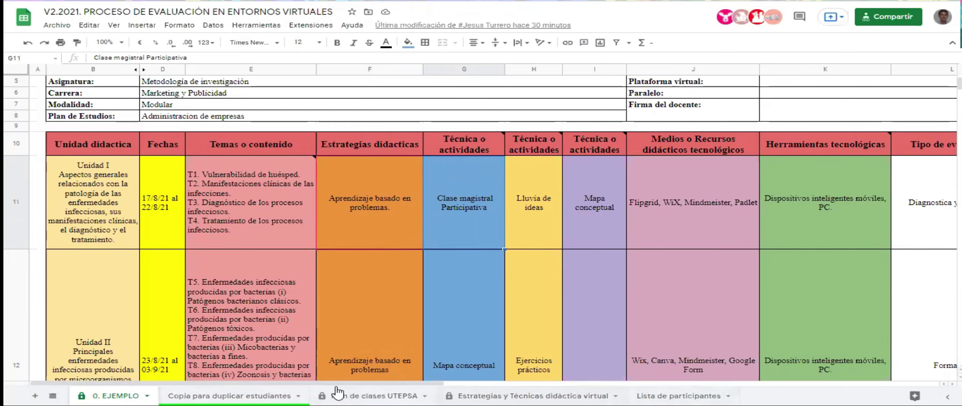
# Return to "Copia para duplicar estudiantes" and point out the "Unidad didactica" and "Fechas" headings with their empty row 11 cells.
pyautogui.click(217, 394)
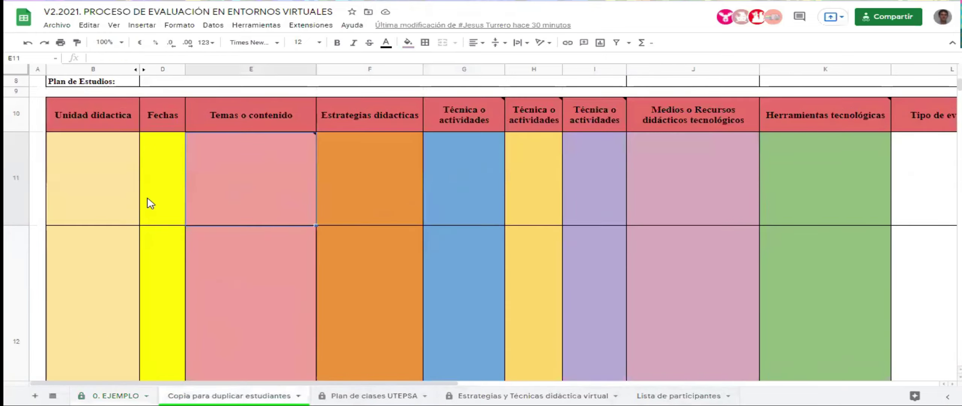
pyautogui.scroll(3, 148, 198)
pyautogui.scroll(-1, 149, 198)
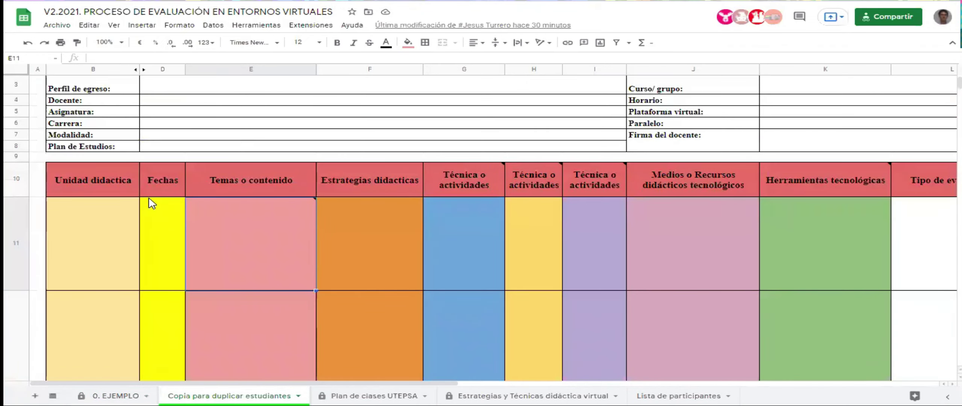
pyautogui.click(102, 180)
pyautogui.click(106, 232)
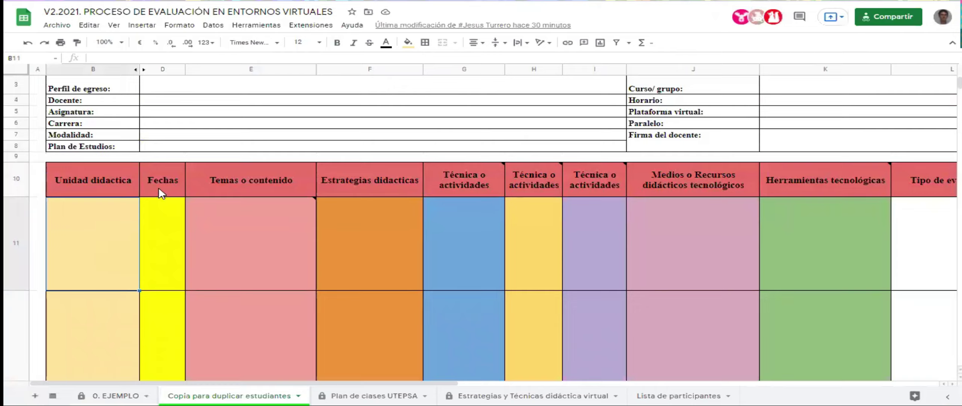
pyautogui.click(158, 187)
pyautogui.click(172, 241)
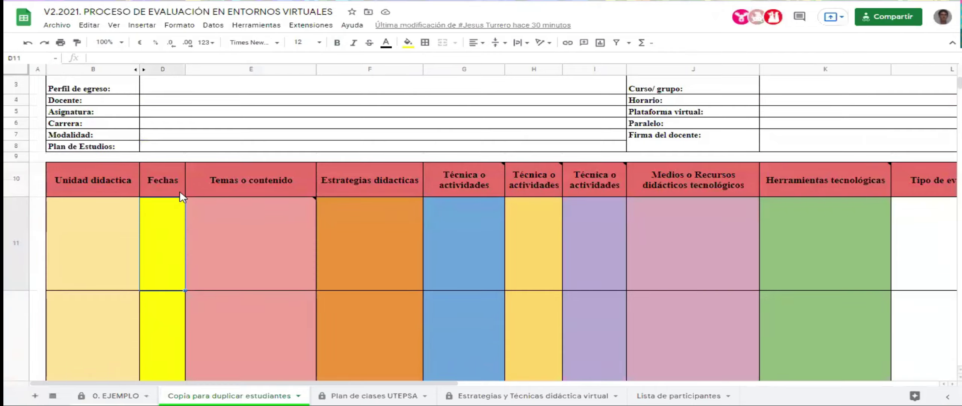
# Point out the empty row 11 cells under "Temas o contenido" and "Estrategias didacticas", including the latter's heading.
pyautogui.click(242, 239)
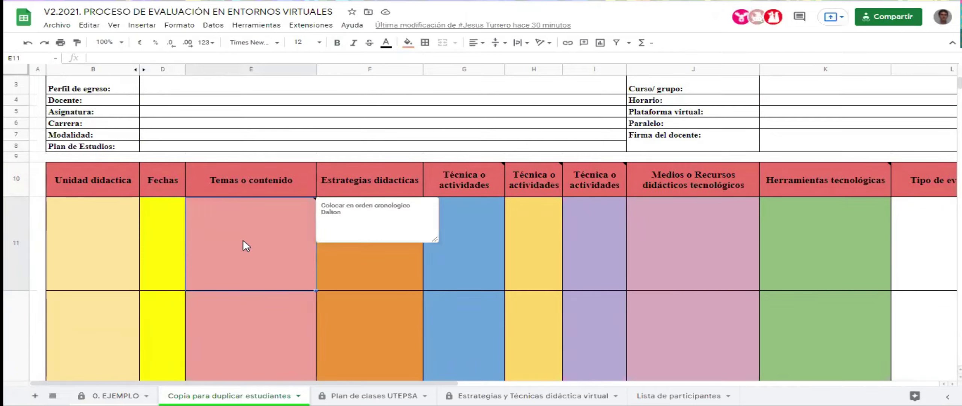
pyautogui.click(361, 267)
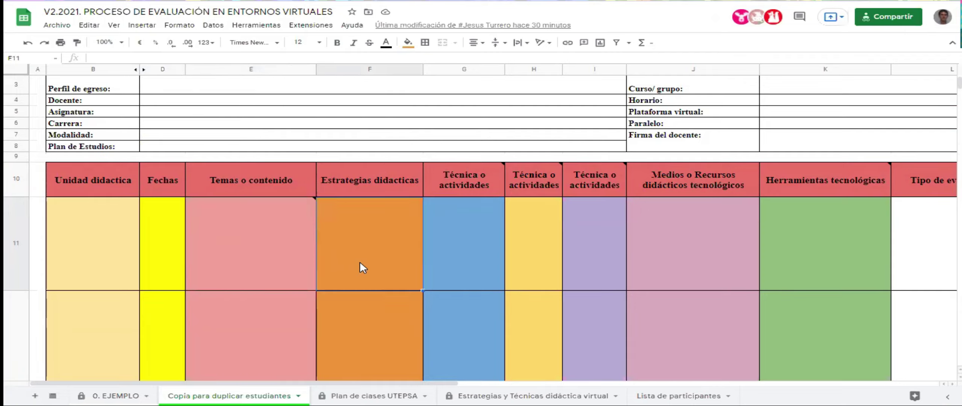
pyautogui.click(375, 190)
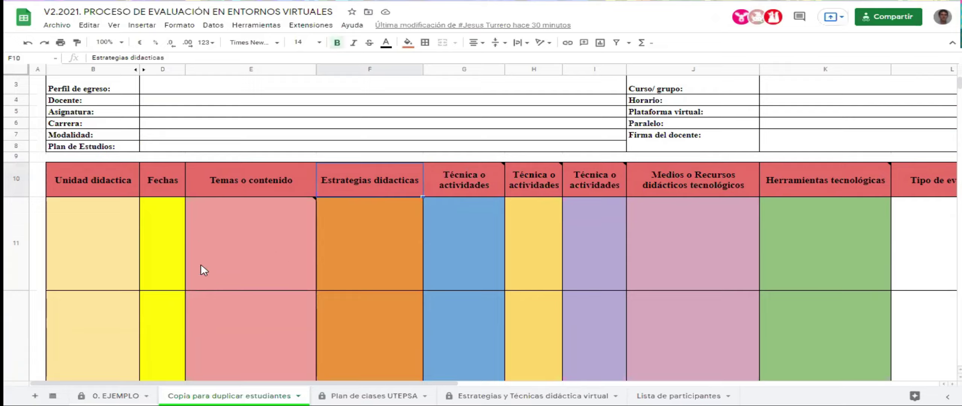
pyautogui.click(219, 241)
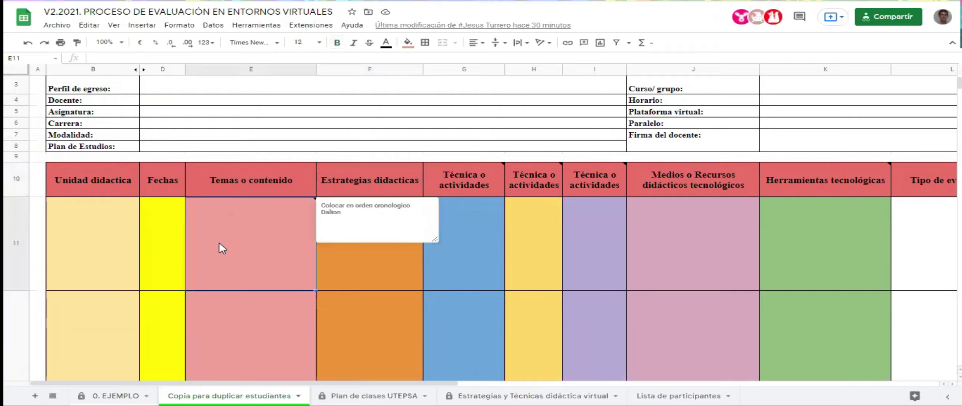
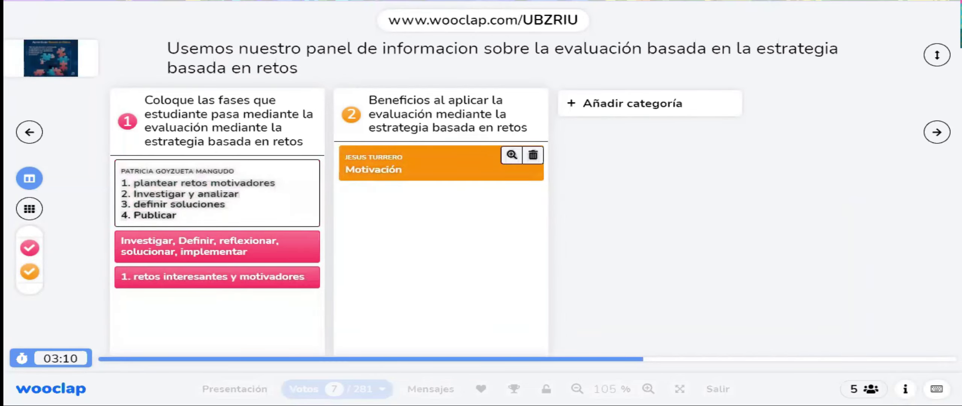
# Switch to the Wooclap participant view and start an answer in the category for the phases of challenge-based evaluation ("Coloque las fases...").
pyautogui.hotkey('alt', 'Tab')
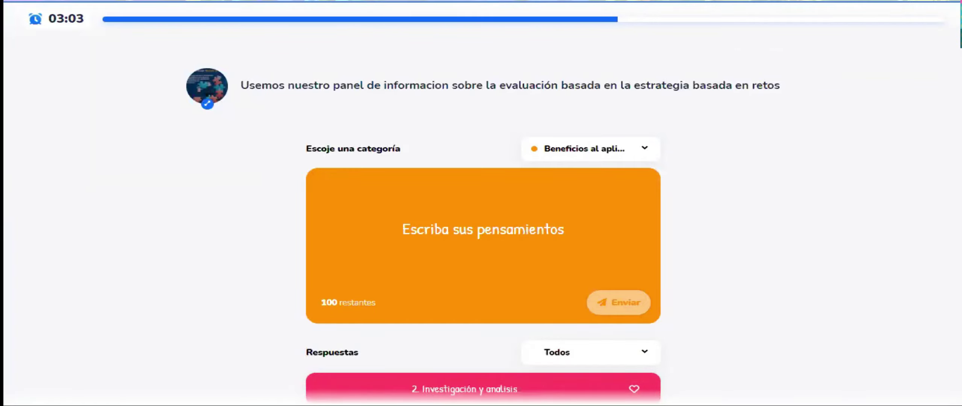
pyautogui.click(607, 150)
pyautogui.click(605, 166)
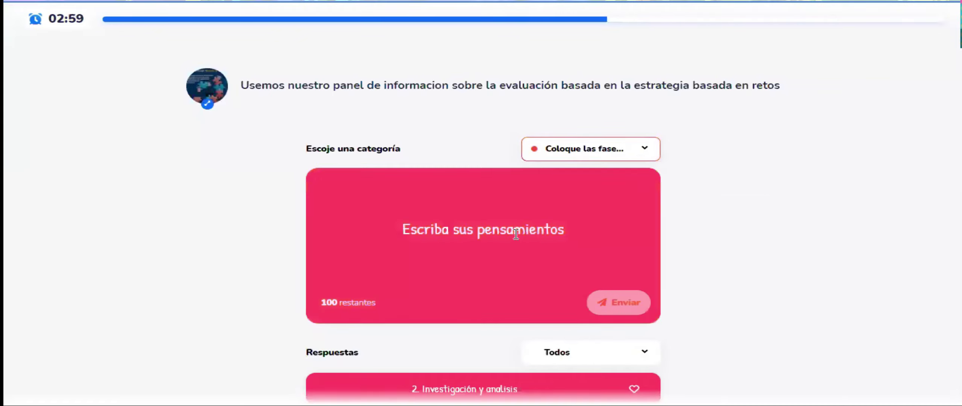
pyautogui.click(515, 234)
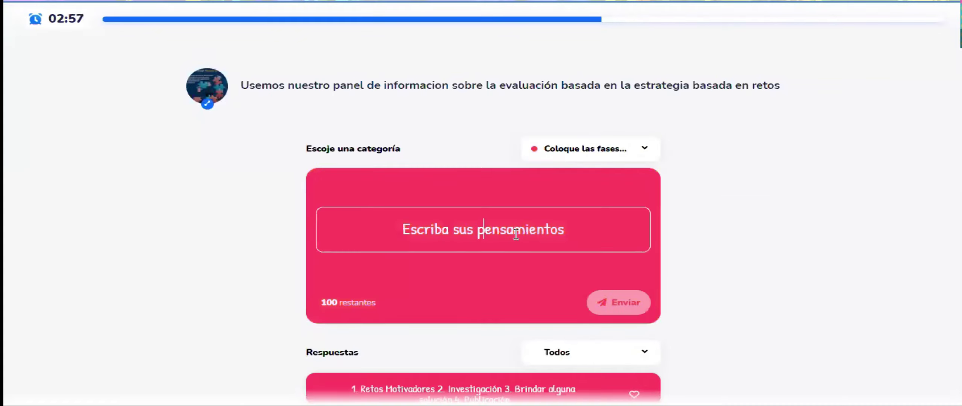
# Write the first three phases in the answer: "1. investigacion y analisis 2. Introd 3. Definir y propuesta".
pyautogui.write('1. ')
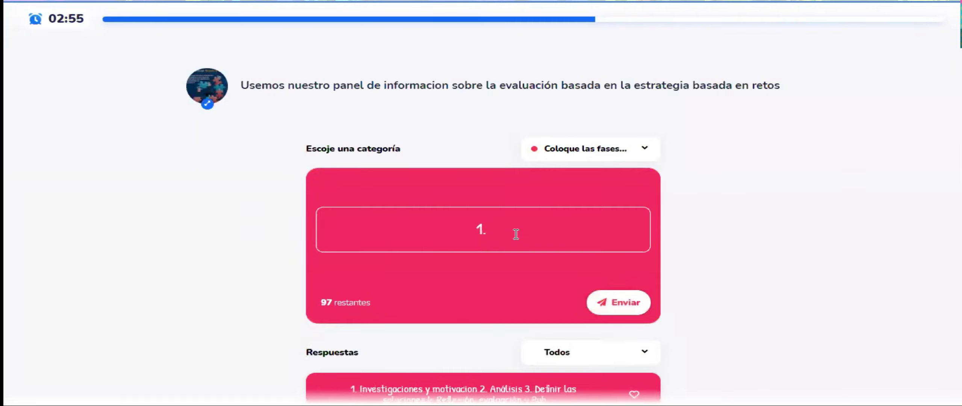
pyautogui.write('investigacion y analisis 2. ')
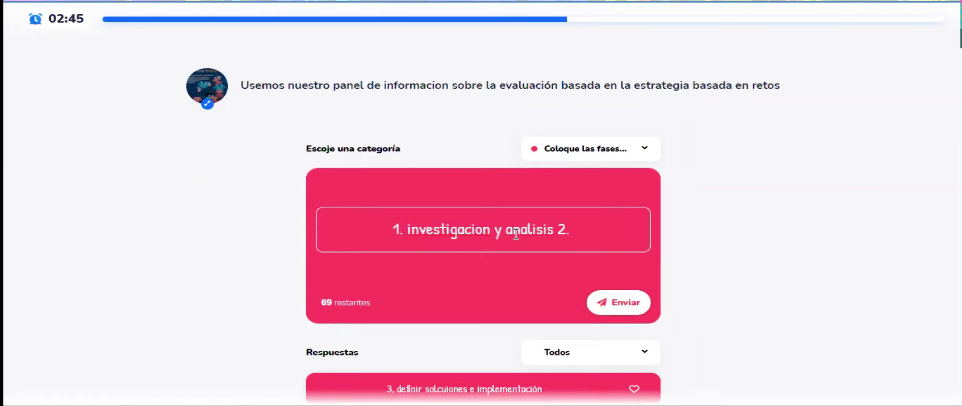
pyautogui.write('Intri')
pyautogui.press('BackSpace')
pyautogui.write('od ')
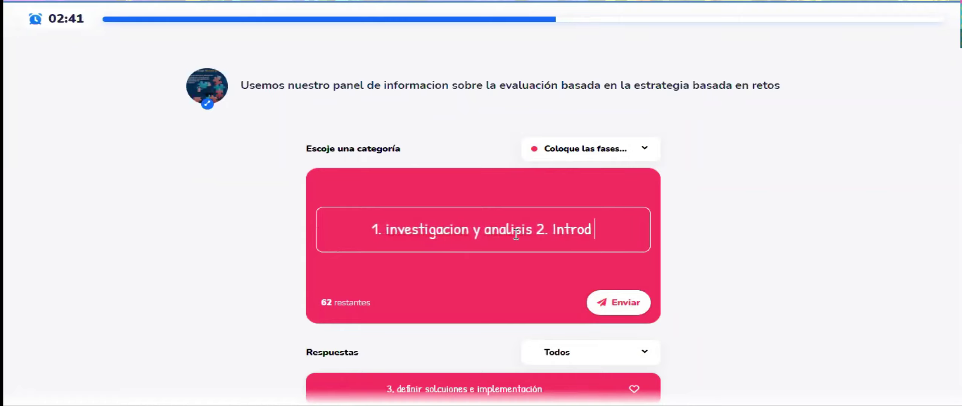
pyautogui.write('3. Defini')
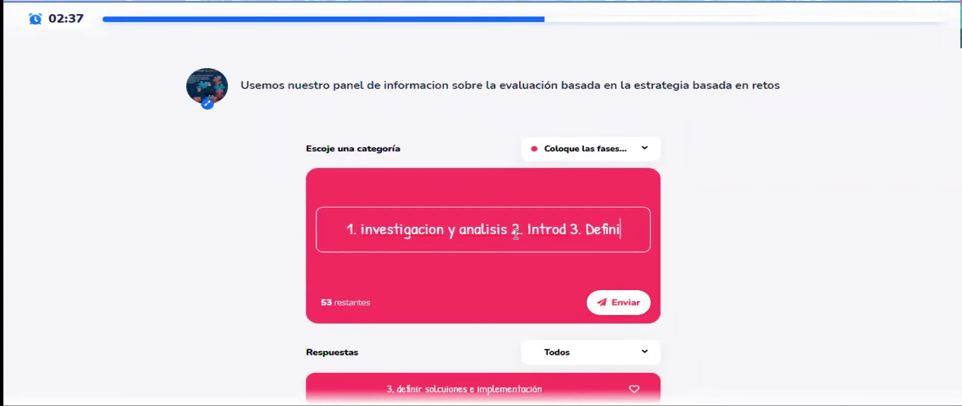
pyautogui.write('r ')
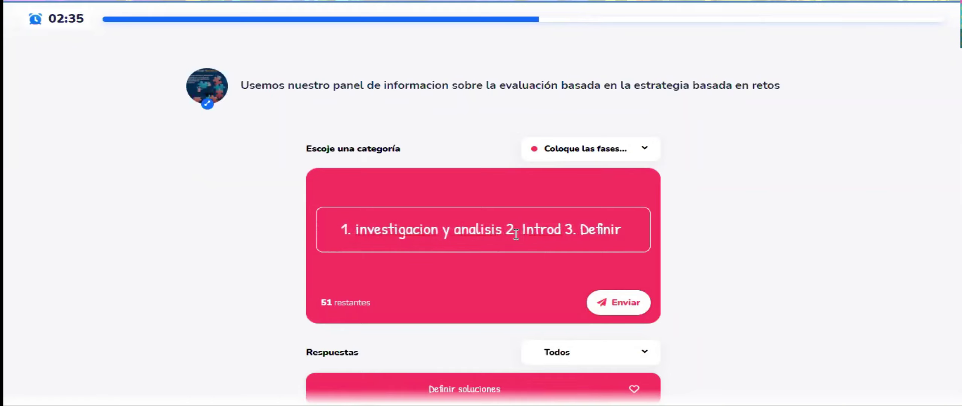
pyautogui.write('y propuesta')
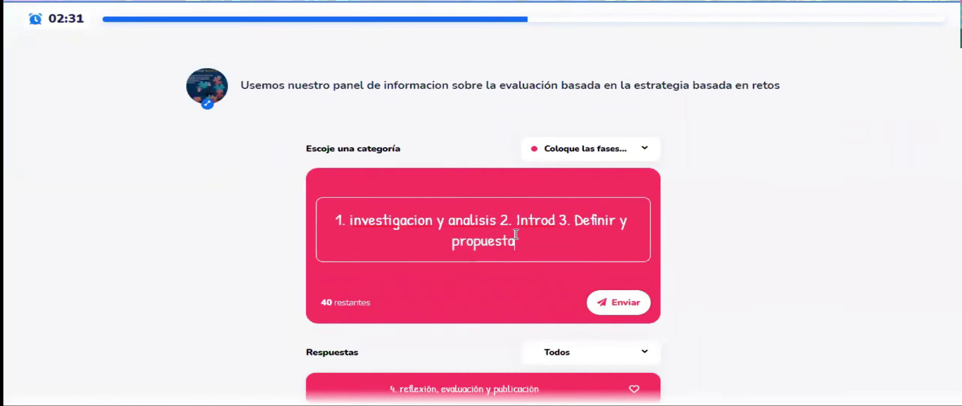
# Complete the phases answer with "4. Reflexionar, evaluar y publicar" and submit it.
pyautogui.write(' 4. Refexl')
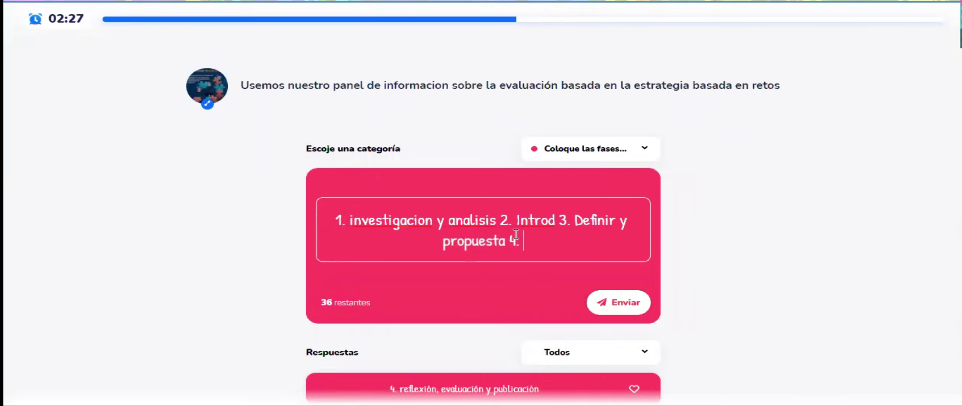
pyautogui.press('BackSpace')
pyautogui.press('BackSpace')
pyautogui.press('BackSpace')
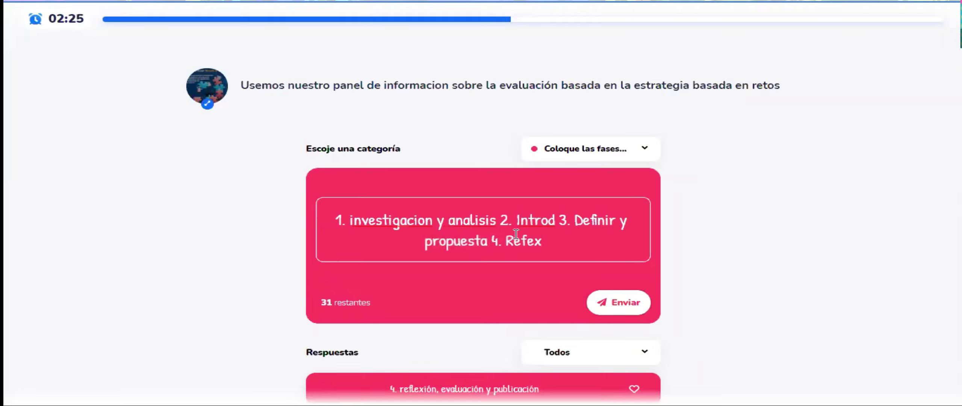
pyautogui.write('lexionar')
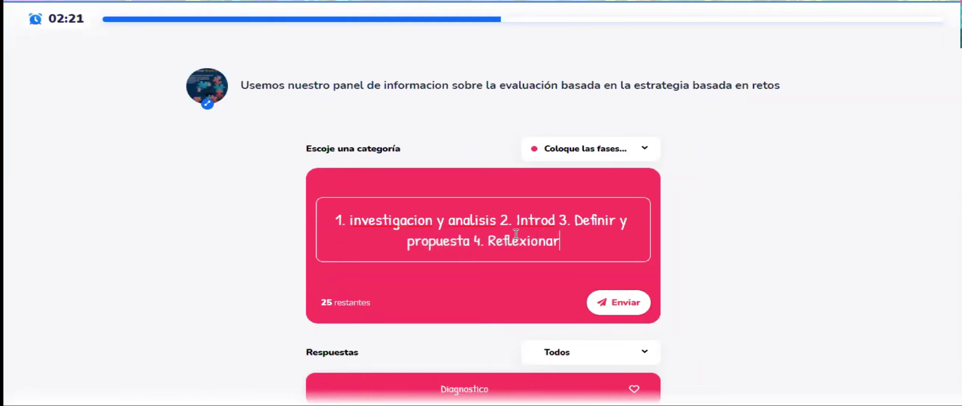
pyautogui.write(', e')
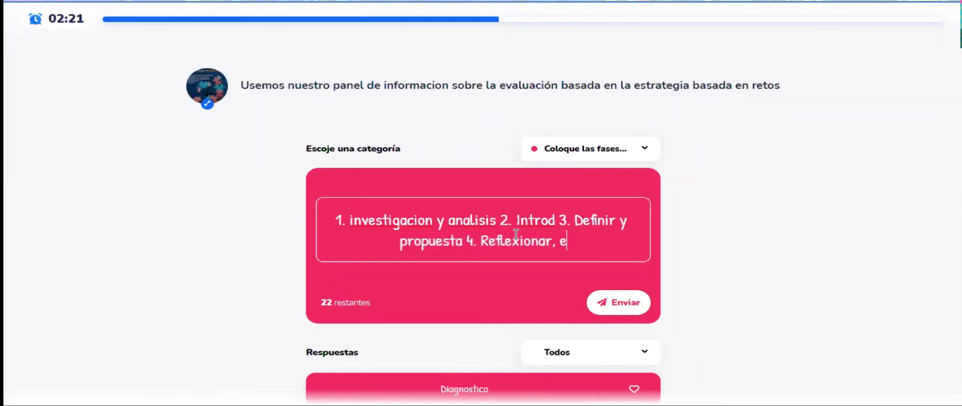
pyautogui.write('va')
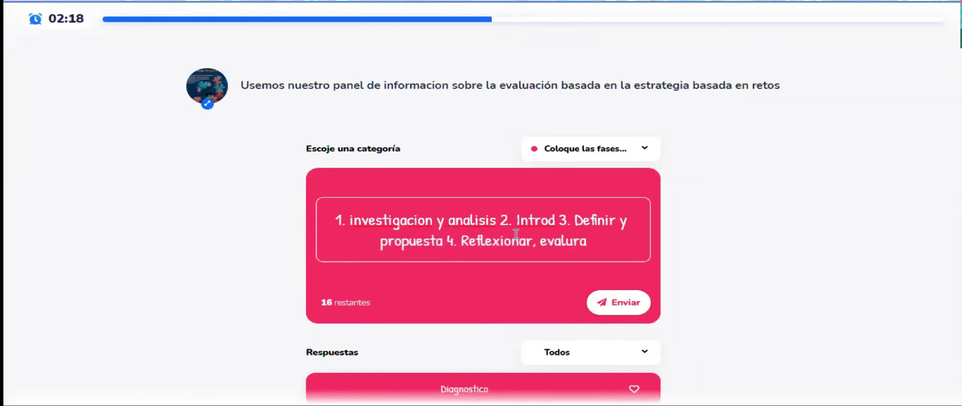
pyautogui.write('luar y p')
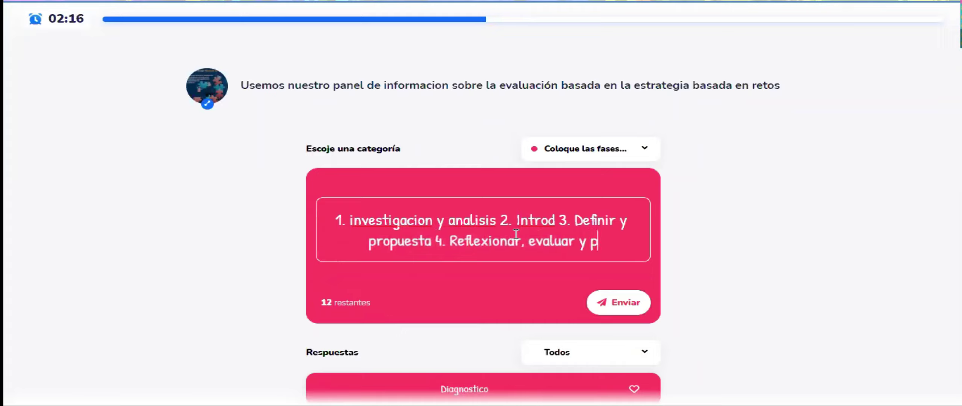
pyautogui.write('ublicar')
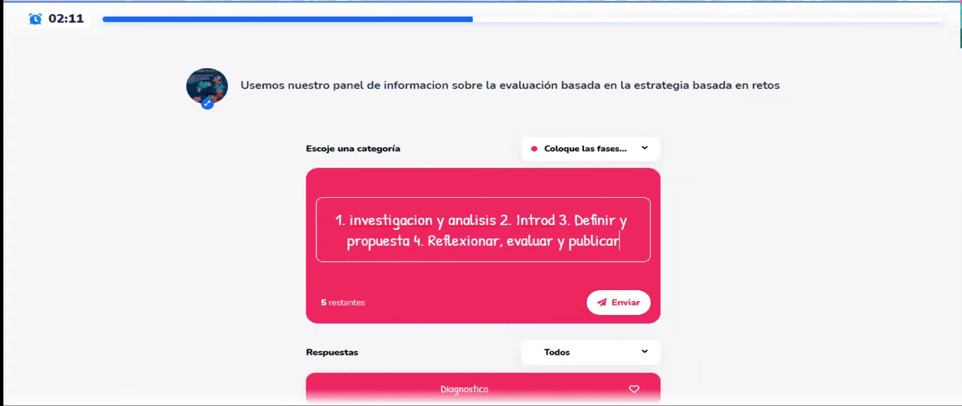
pyautogui.click(625, 302)
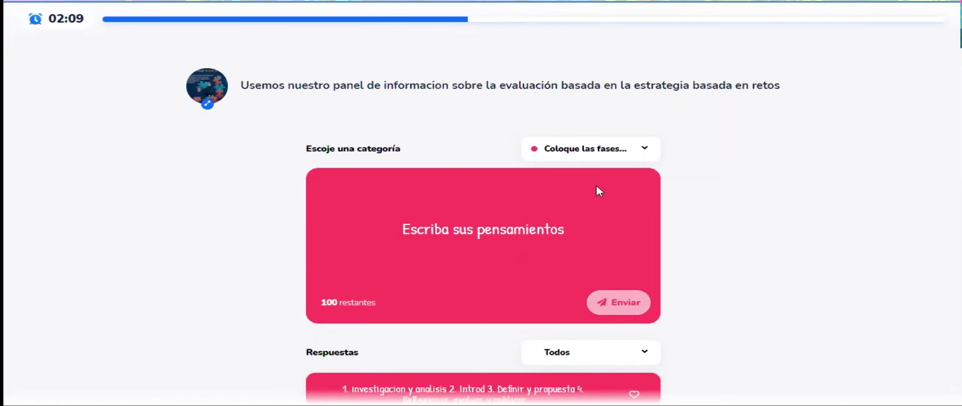
# Submit the answer "Sensibilidad" in the category about the benefits of applying challenge-based evaluation ("Beneficios al aplicar...").
pyautogui.click(592, 154)
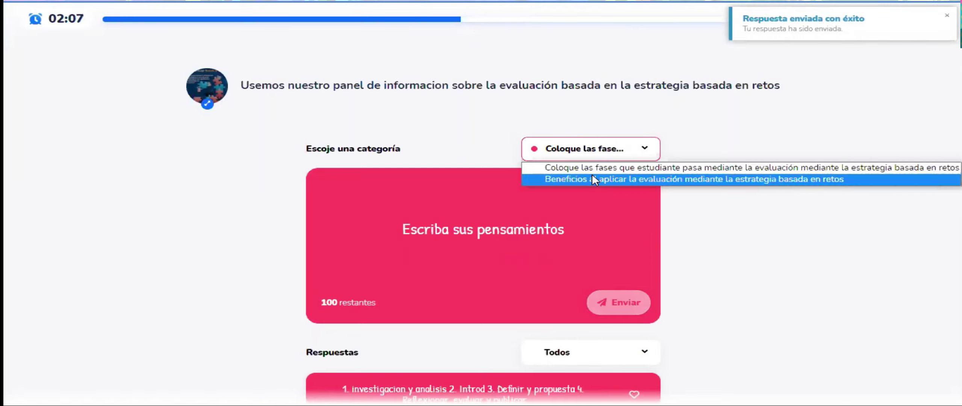
pyautogui.click(592, 173)
pyautogui.click(523, 227)
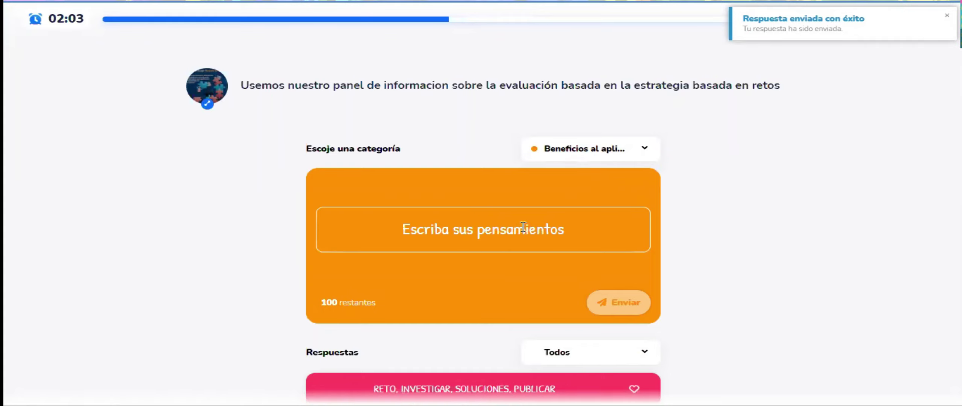
pyautogui.write('s')
pyautogui.press('BackSpace')
pyautogui.write('s')
pyautogui.press('BackSpace')
pyautogui.write('sensi')
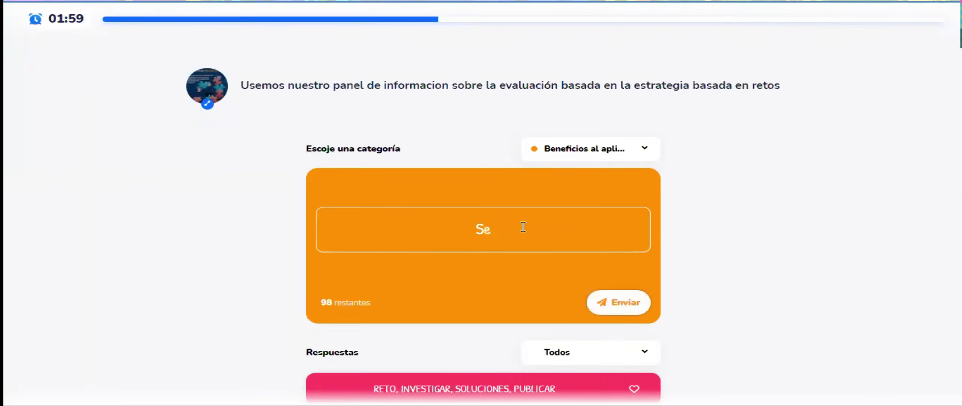
pyautogui.write('bilidad')
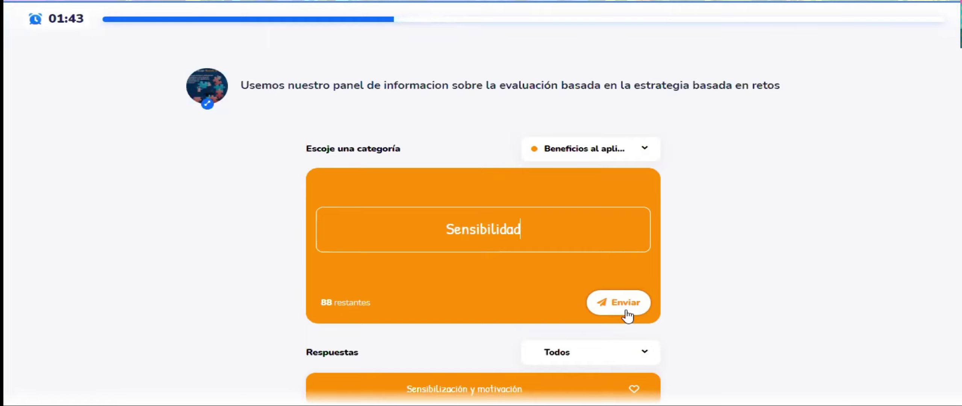
pyautogui.click(625, 309)
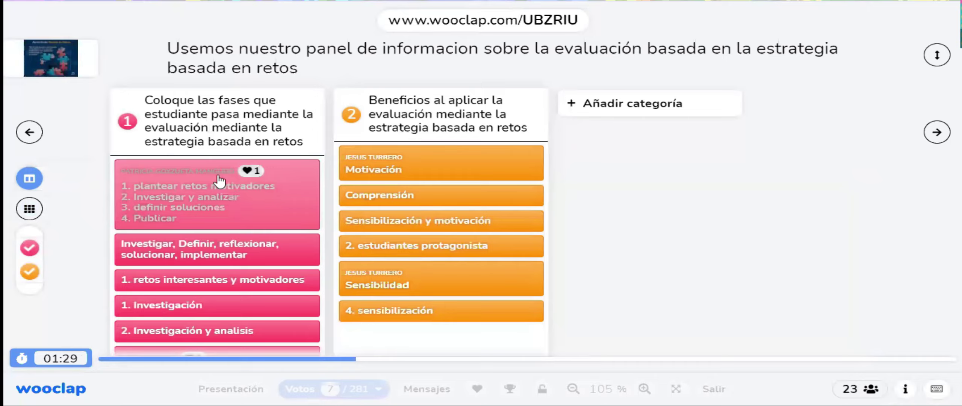
# Enlarge the first phases answer, beginning with "1. plantear retos motivadores", to read it, and close it.
pyautogui.click(289, 217)
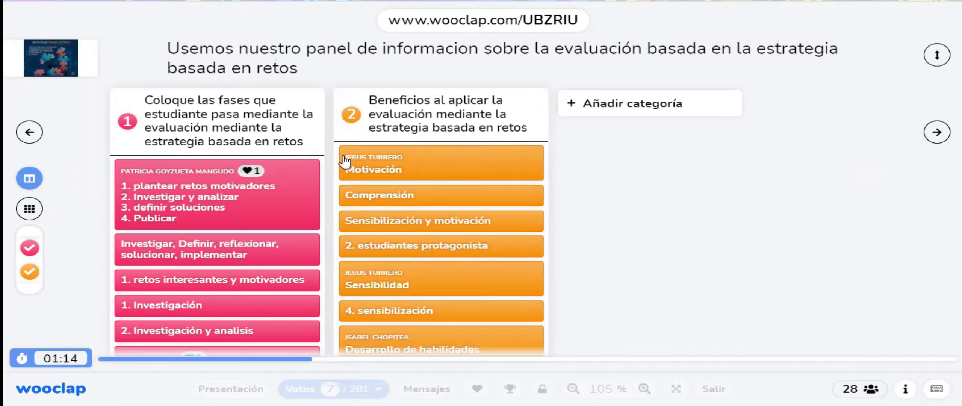
pyautogui.click(254, 186)
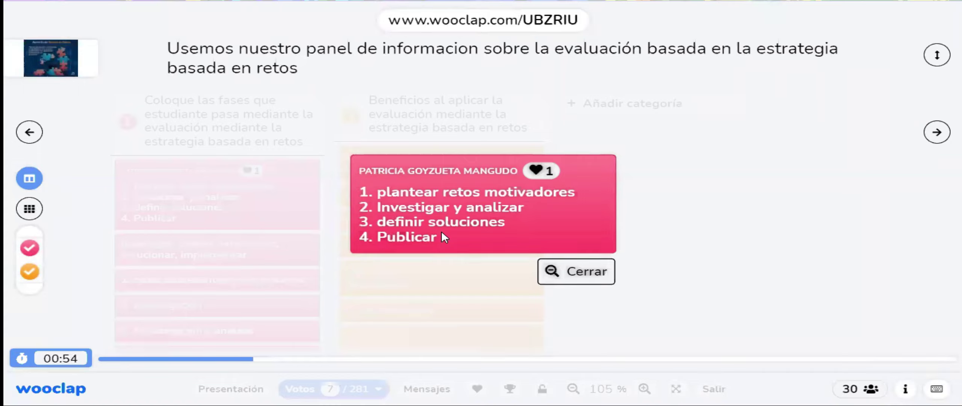
pyautogui.click(572, 273)
# Delete the phases answers "1. retos interesantes y motivadores", "1. Investigación" and "2. Investigación y analisis".
pyautogui.scroll(-2, 300, 248)
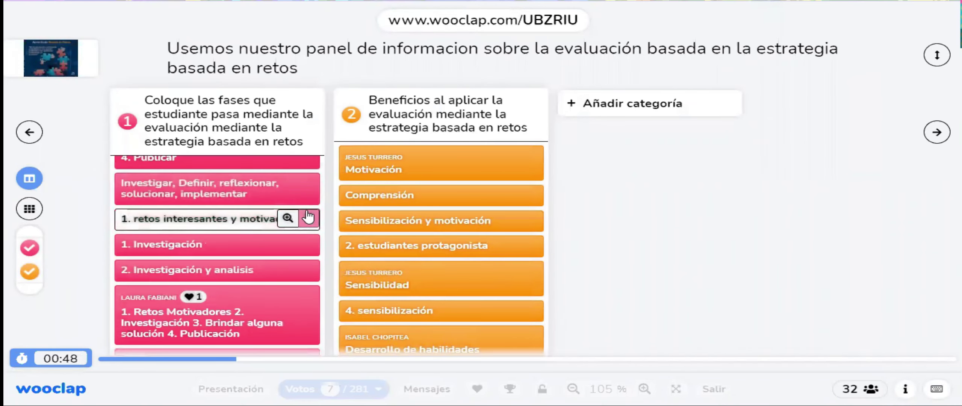
pyautogui.click(309, 218)
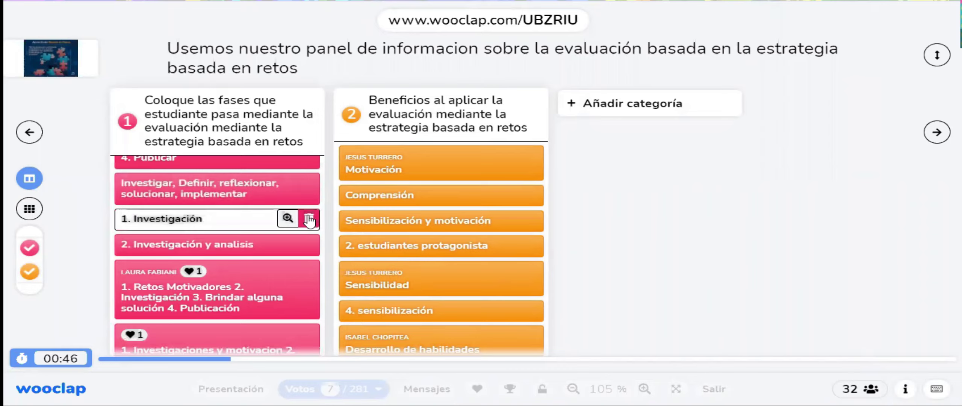
pyautogui.click(309, 219)
pyautogui.click(309, 218)
# Delete the phases answers "2. Investigación", "Definir soluciones", "4. reflexión, evaluación y publicación", "4. Relexión y evaluación" and "Diagnostico".
pyautogui.scroll(2, 170, 243)
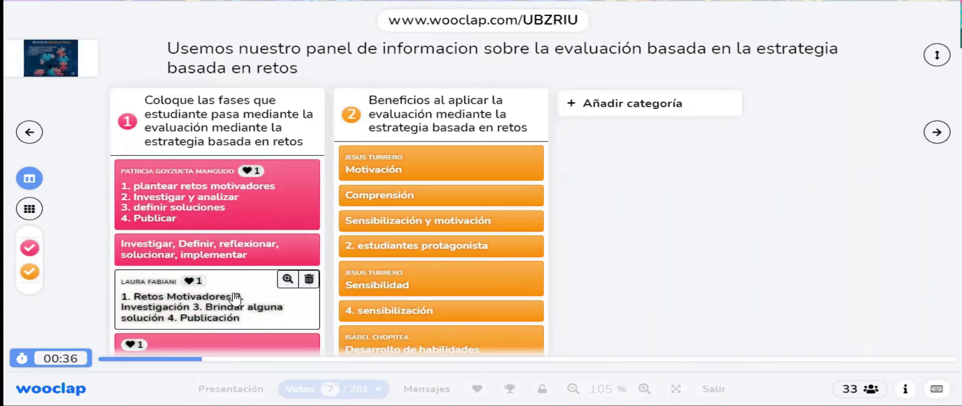
pyautogui.scroll(-5, 192, 252)
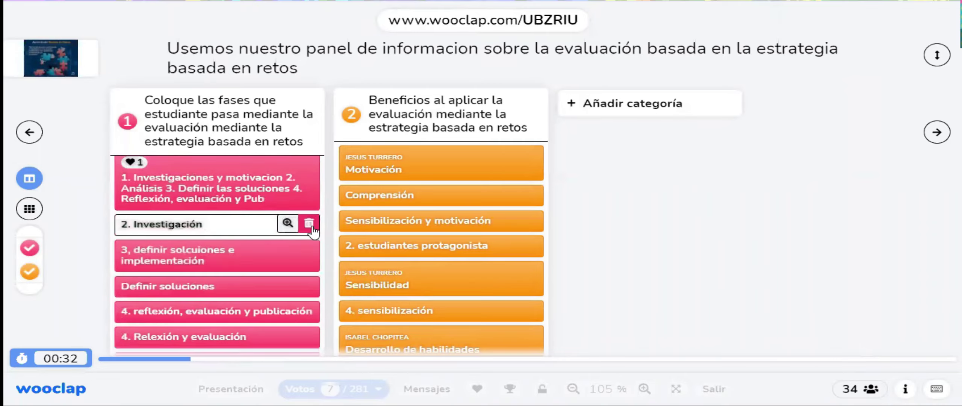
pyautogui.click(309, 224)
pyautogui.click(308, 260)
pyautogui.click(309, 261)
pyautogui.click(309, 261)
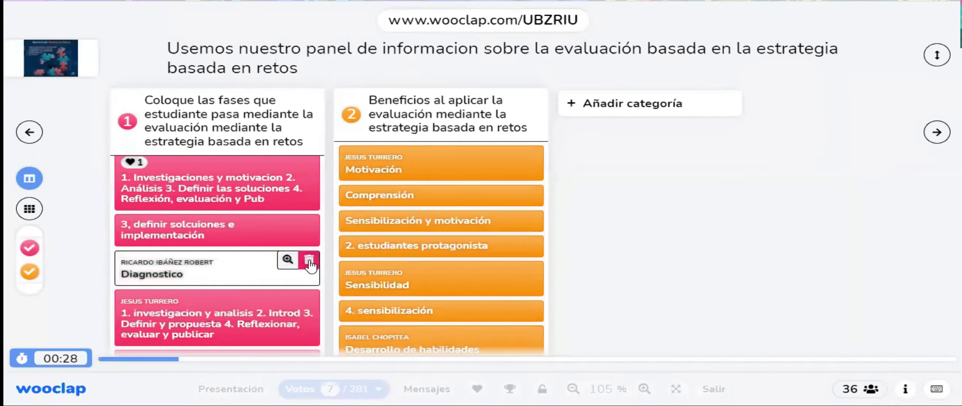
pyautogui.click(309, 261)
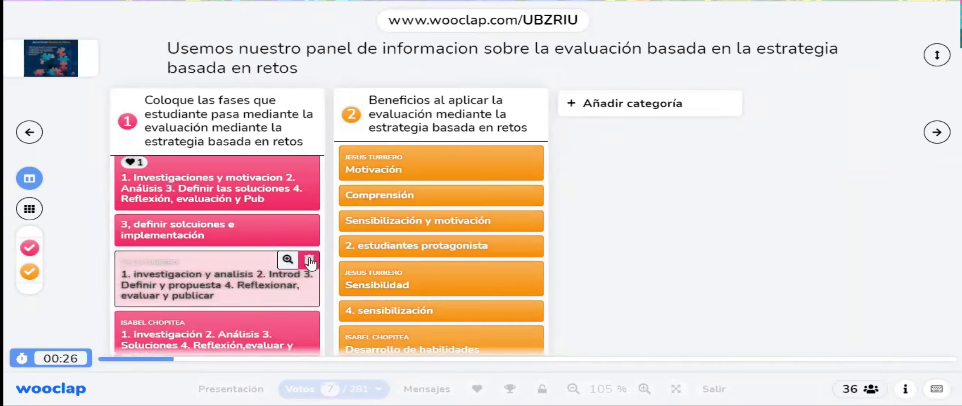
# Delete the phases answer "3, definir solcuiones e implementación" and review the remaining answers in that category.
pyautogui.click(309, 225)
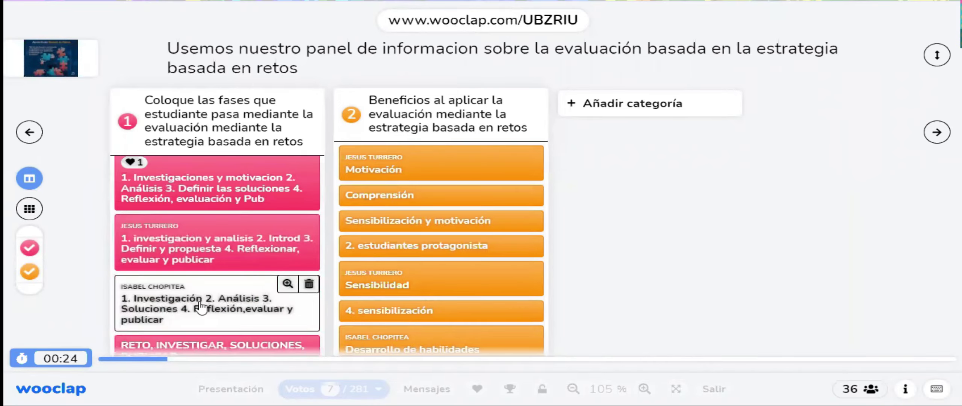
pyautogui.scroll(-3, 164, 313)
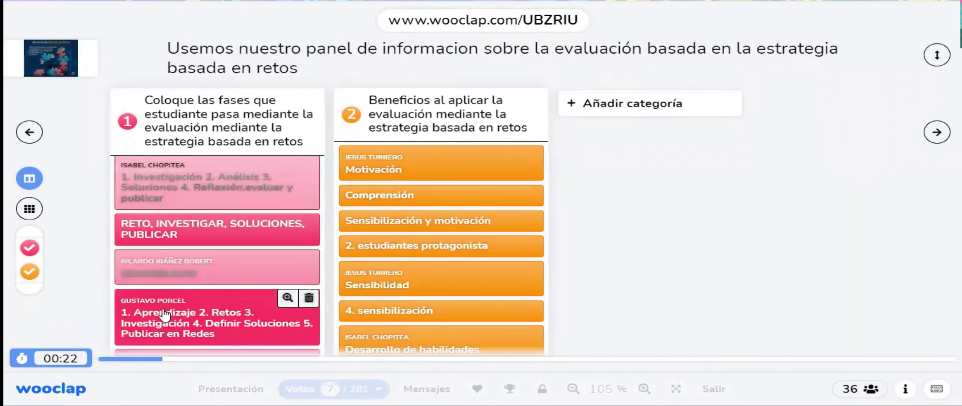
pyautogui.scroll(3, 169, 270)
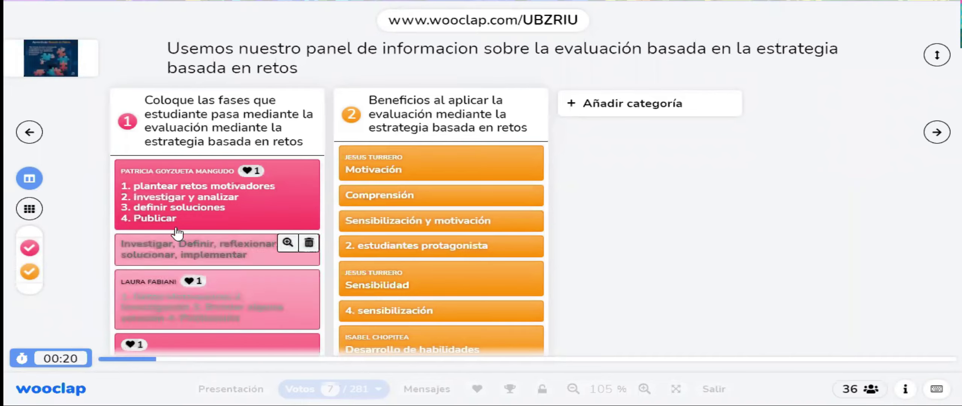
pyautogui.scroll(-3, 190, 217)
pyautogui.scroll(5, 188, 226)
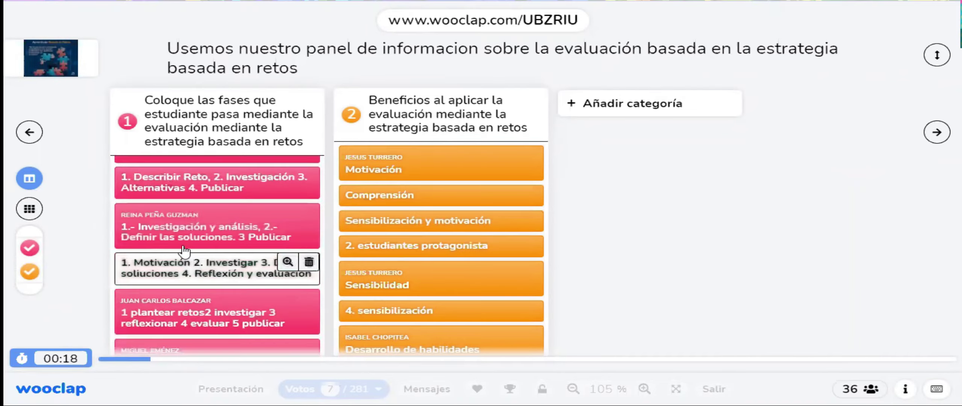
pyautogui.scroll(-3, 185, 237)
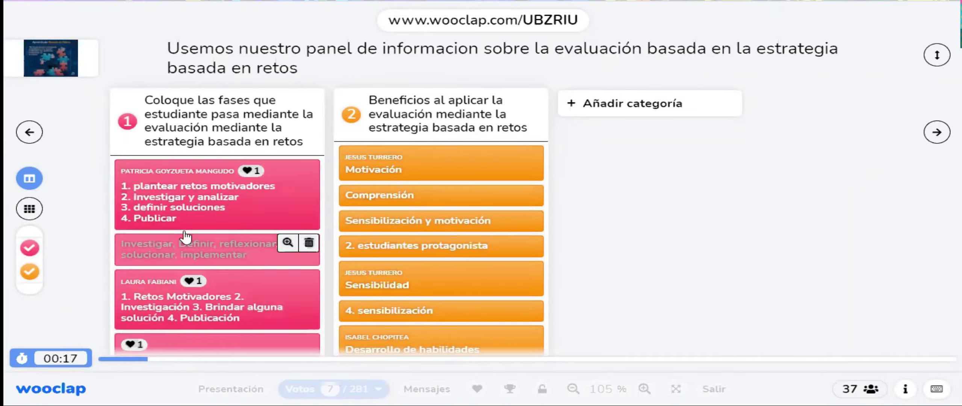
# Enlarge and close the phases answer beginning "1. plantear retos motivadores" and the benefits answer "Motivación".
pyautogui.click(190, 197)
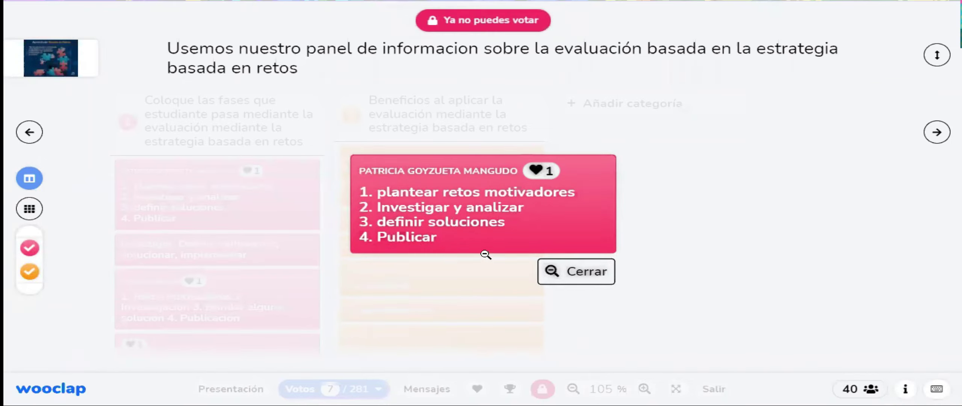
pyautogui.click(577, 274)
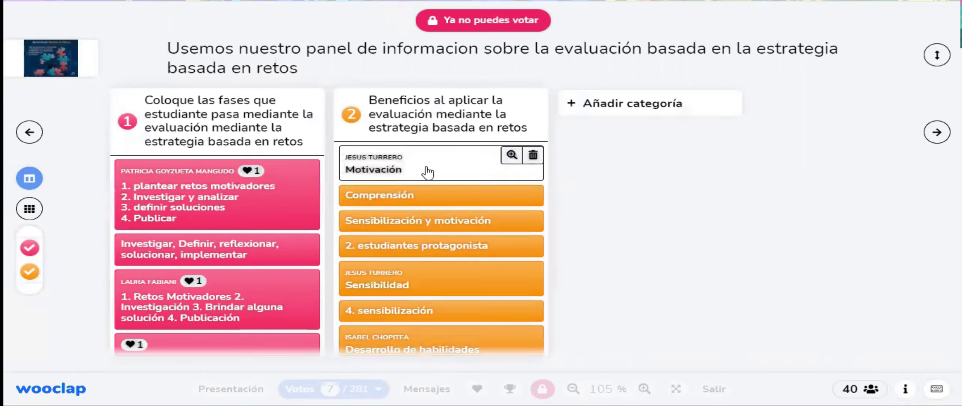
pyautogui.click(511, 154)
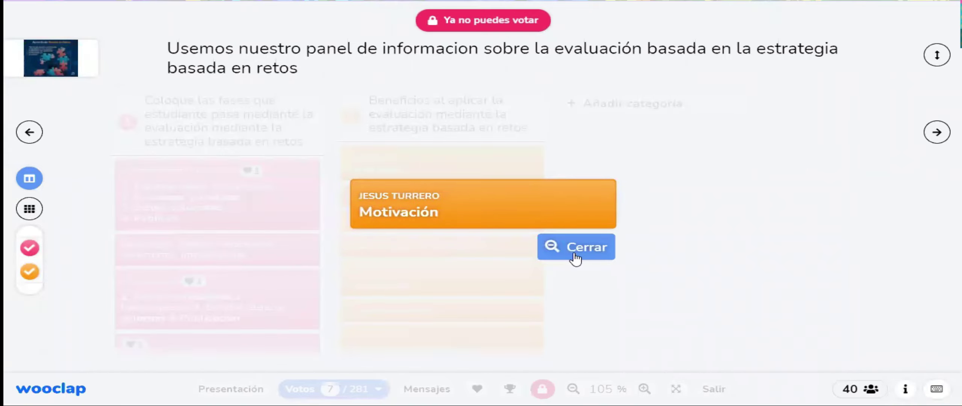
pyautogui.click(574, 256)
# Enlarge and close the benefits answers "Comprensión", "Sensibilización y motivación" and "2. estudiantes protagonista" one after another.
pyautogui.click(512, 195)
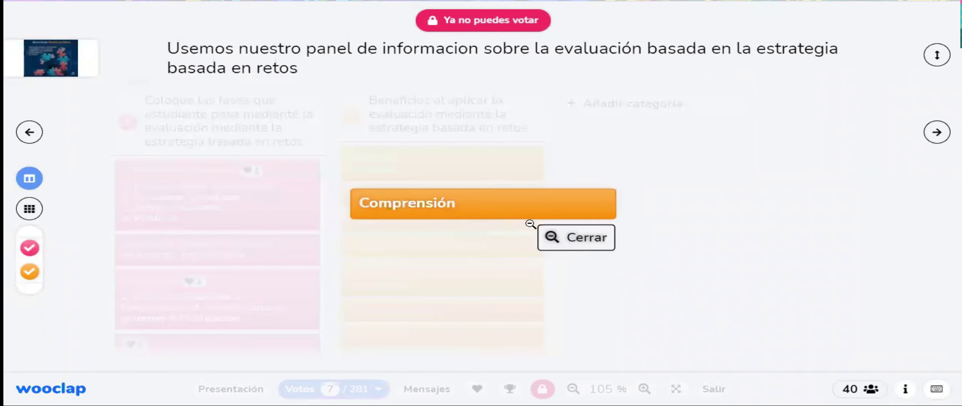
pyautogui.click(577, 247)
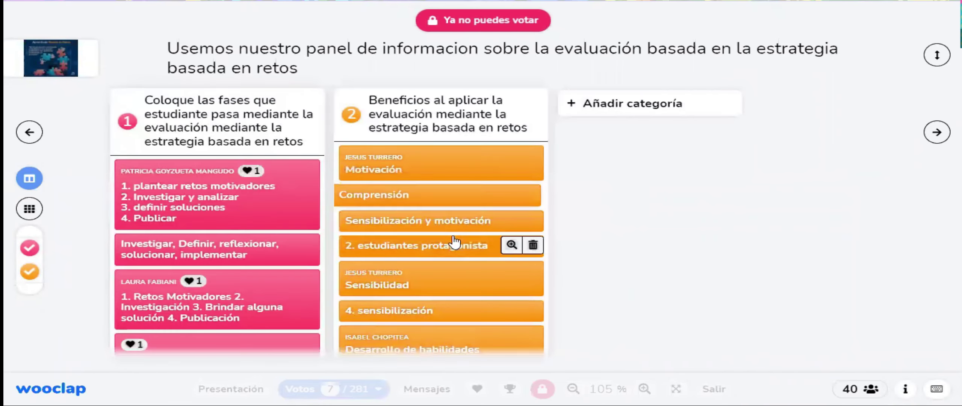
pyautogui.click(512, 216)
pyautogui.click(582, 248)
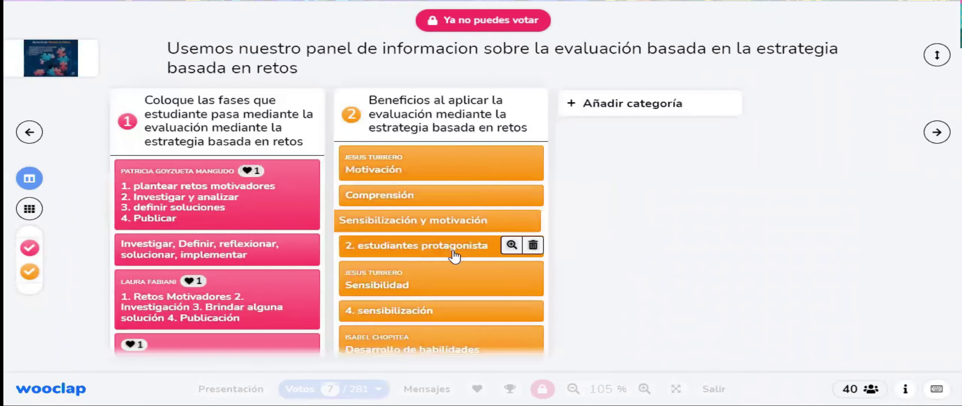
pyautogui.click(512, 245)
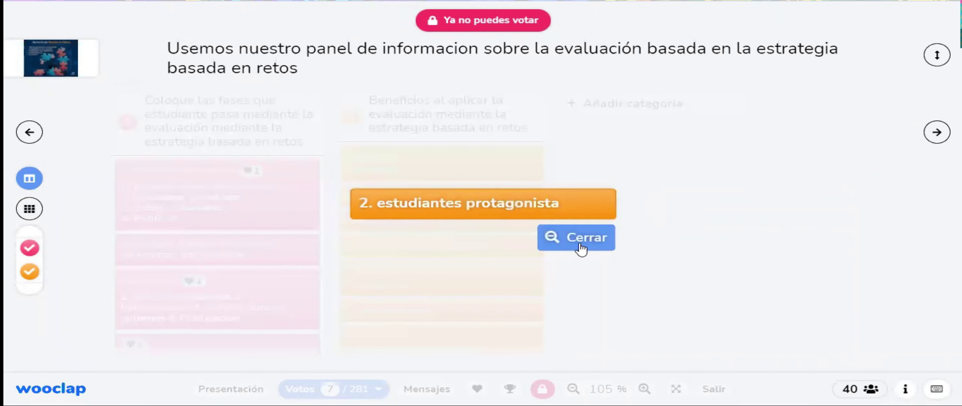
pyautogui.click(579, 246)
# Review the remaining answers in the benefits category and return to its first answer.
pyautogui.scroll(-3, 387, 236)
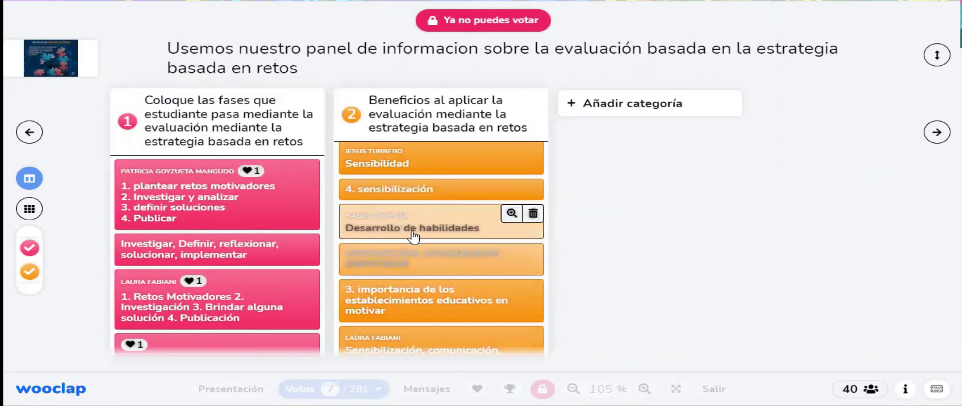
pyautogui.scroll(-2, 441, 195)
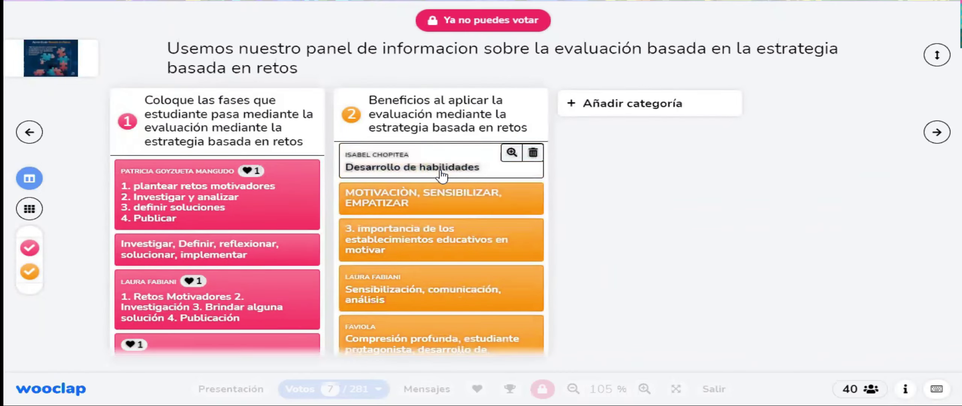
pyautogui.scroll(-3, 442, 175)
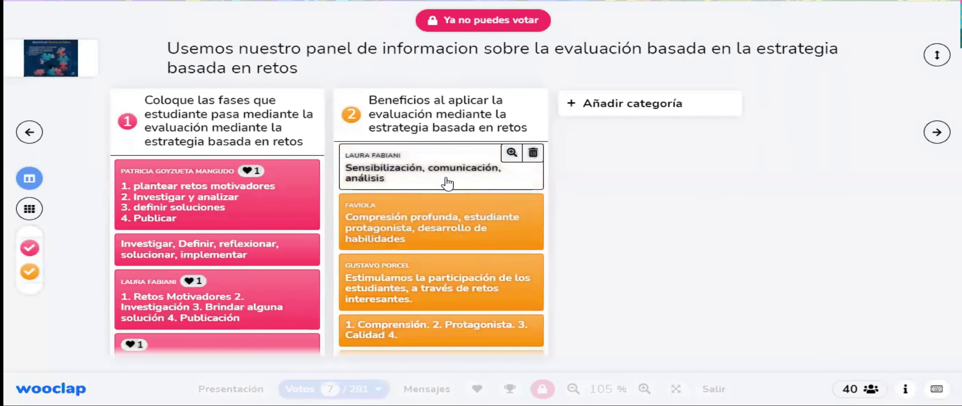
pyautogui.scroll(-1, 447, 184)
pyautogui.scroll(3, 452, 196)
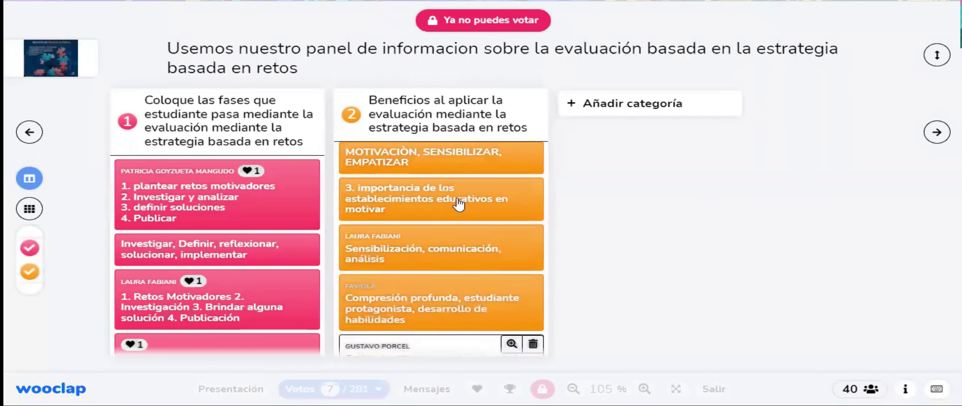
pyautogui.scroll(3, 459, 205)
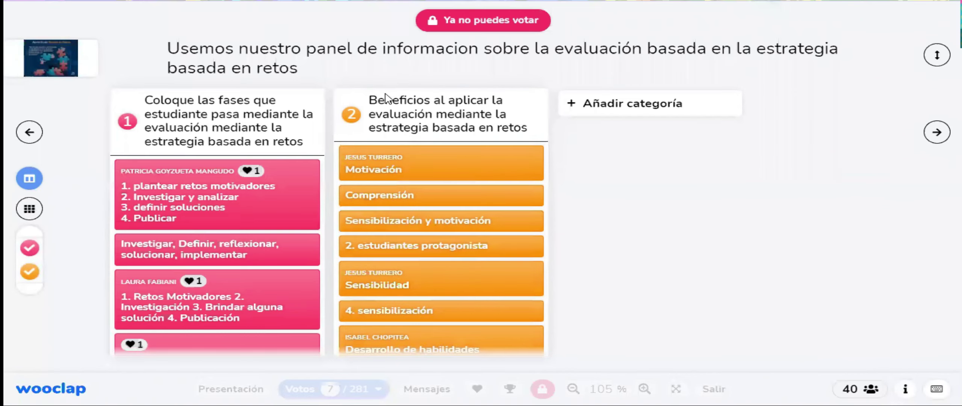
# Check the example sheet in the planning spreadsheet, and return to the Wooclap panel to enlarge the first phases answer.
pyautogui.hotkey('alt', 'Tab')
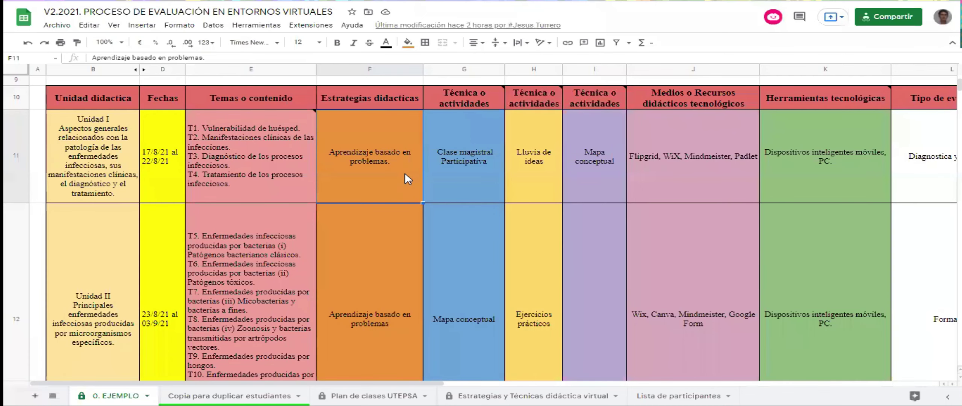
pyautogui.moveTo(287, 128)
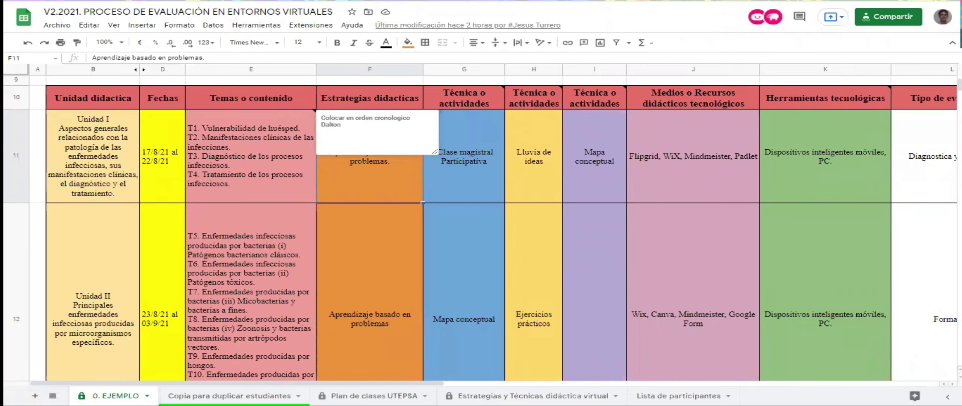
pyautogui.hotkey('alt', 'Tab')
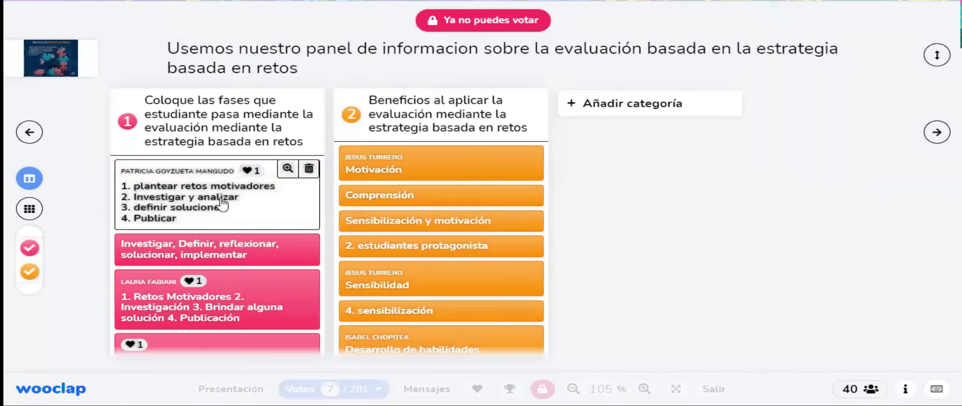
pyautogui.click(320, 167)
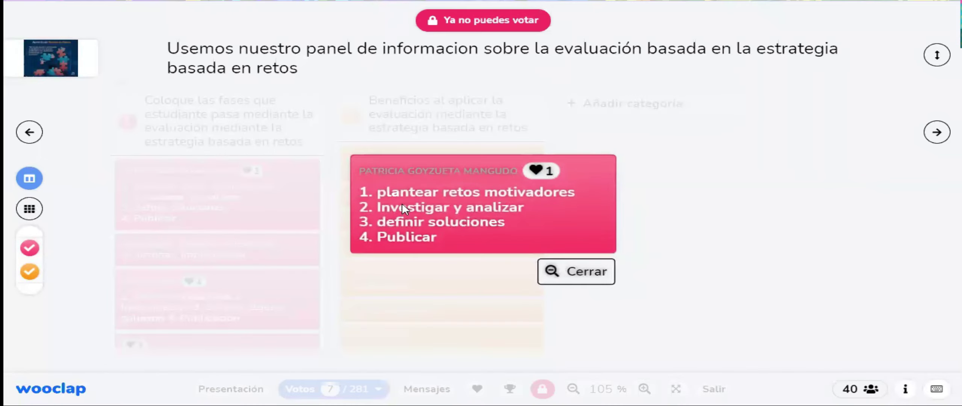
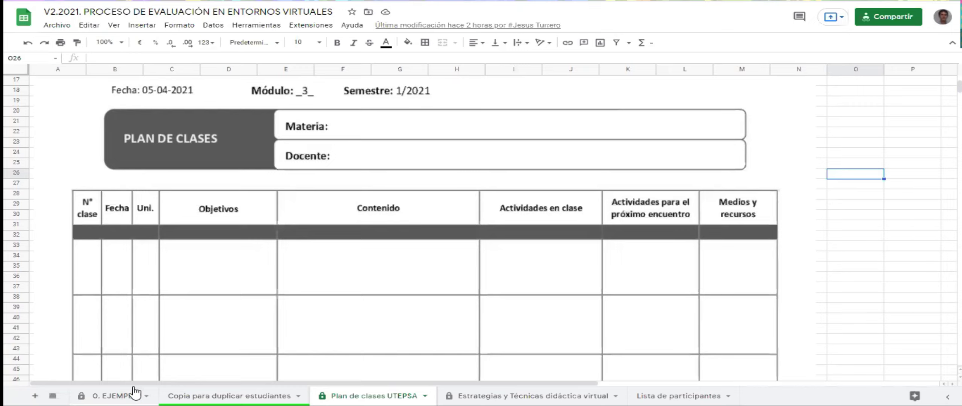
# Open the "Copia para duplicar estudiantes" sheet and point out row 11's cells for Temas o contenido, Estrategias didacticas and the first Técnica o actividades column.
pyautogui.click(197, 395)
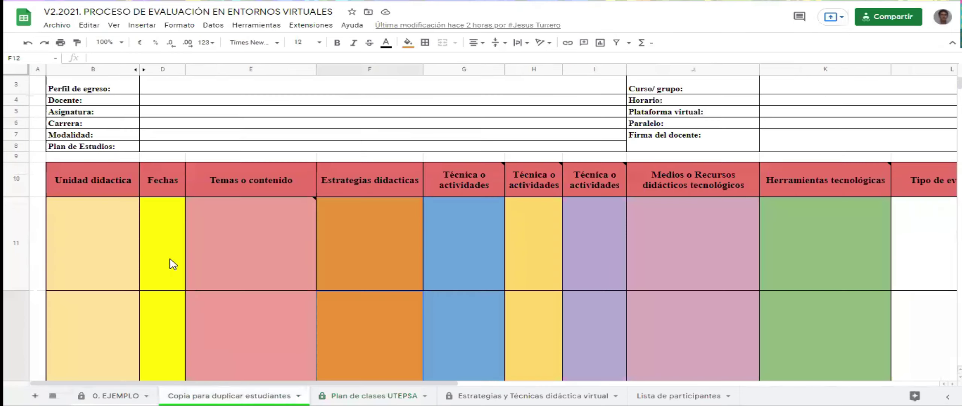
pyautogui.click(267, 236)
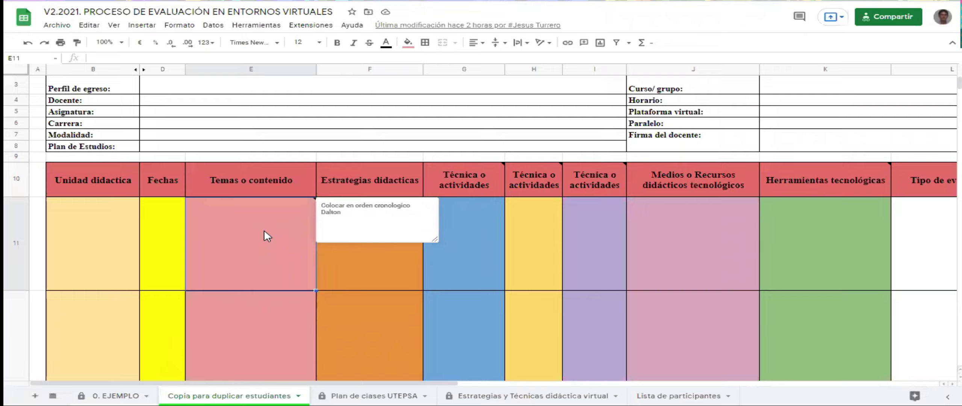
pyautogui.click(371, 261)
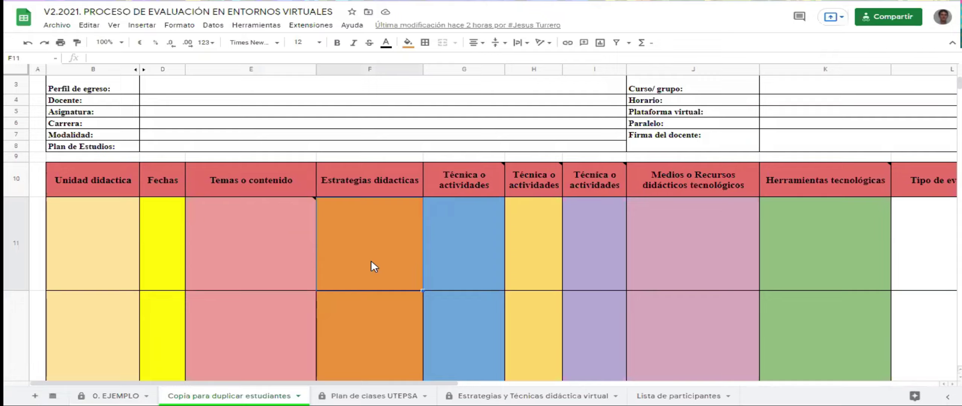
pyautogui.click(245, 267)
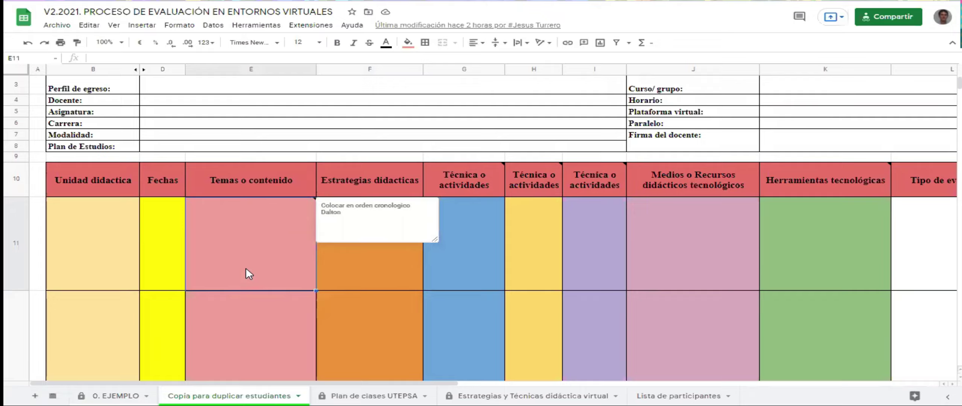
pyautogui.click(442, 252)
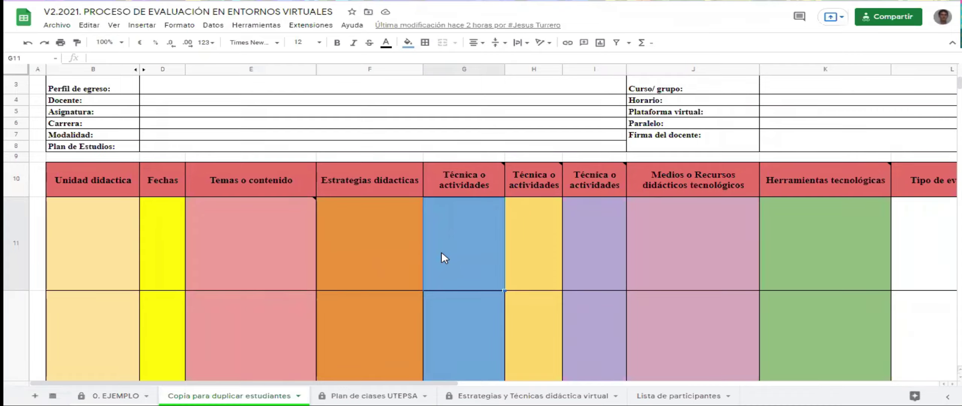
pyautogui.click(275, 263)
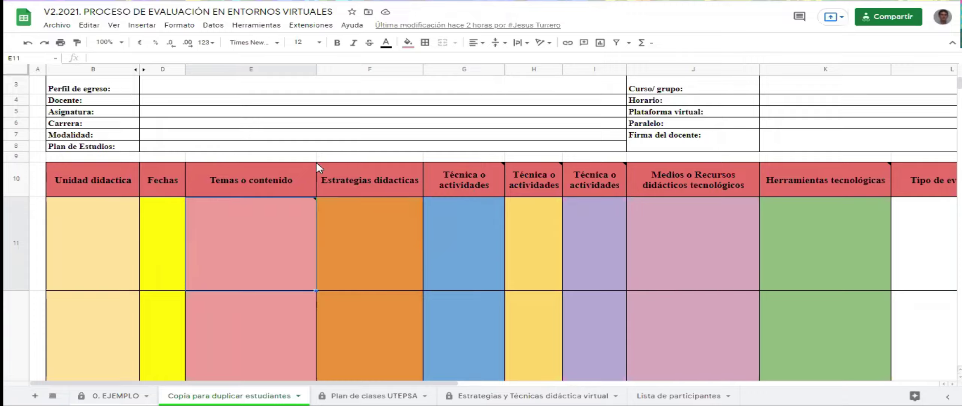
# Switch to the course page for Actividad 1, and start and pause the activity video under Paso 1.
pyautogui.hotkey('alt', 'Tab')
pyautogui.scroll(-6, 370, 180)
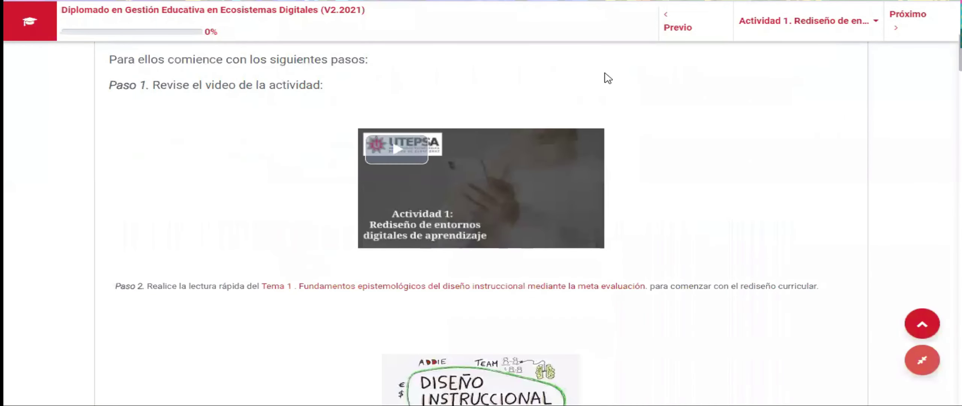
pyautogui.click(413, 152)
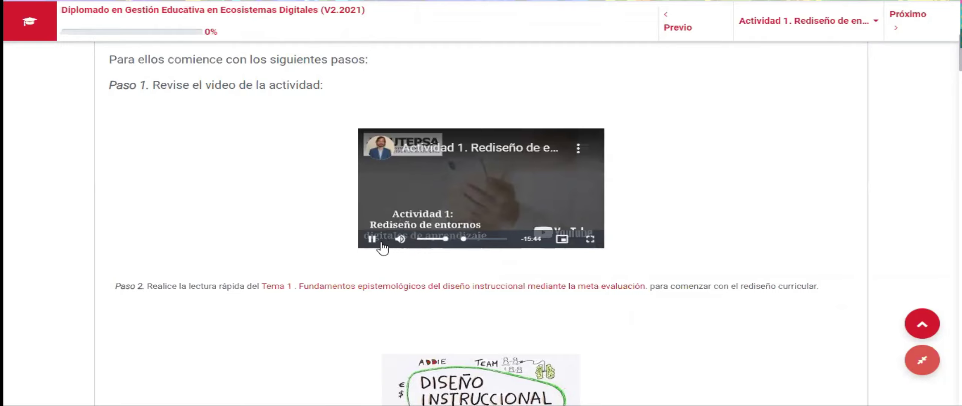
pyautogui.click(370, 239)
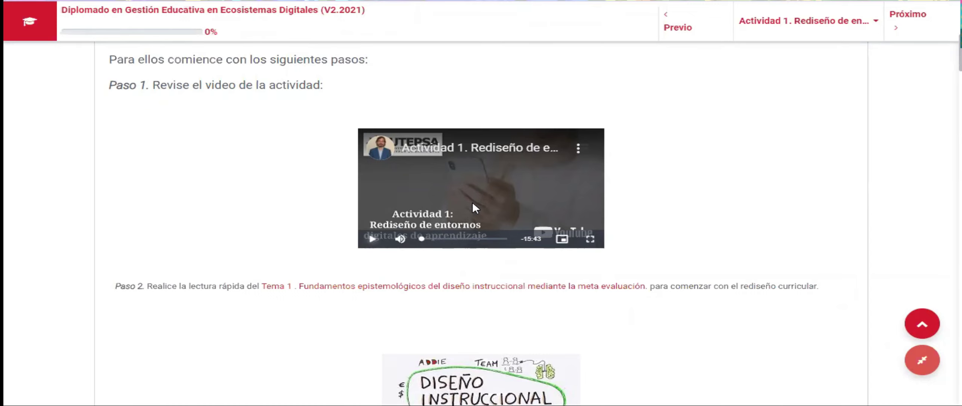
# Open the Paso 2 reading "Tema 1. Fundamentos epistemológicos del diseño instruccional mediante la meta evaluación" in a new tab and switch to it.
pyautogui.scroll(-1, 472, 204)
pyautogui.scroll(2, 275, 189)
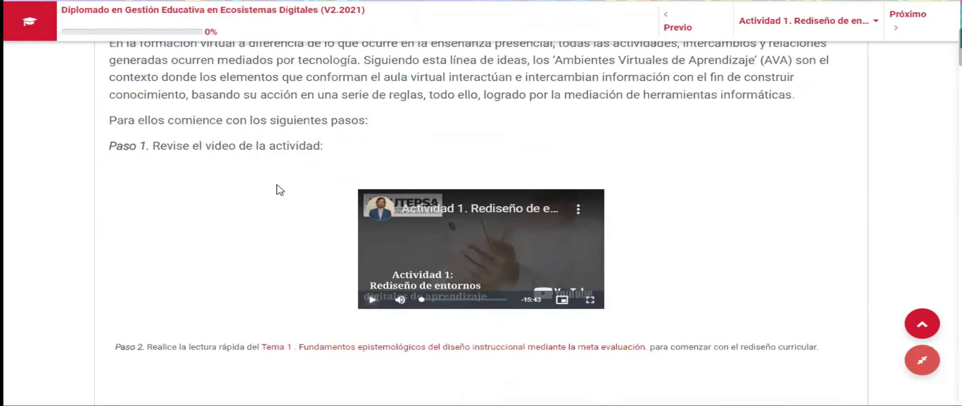
pyautogui.scroll(-2, 331, 165)
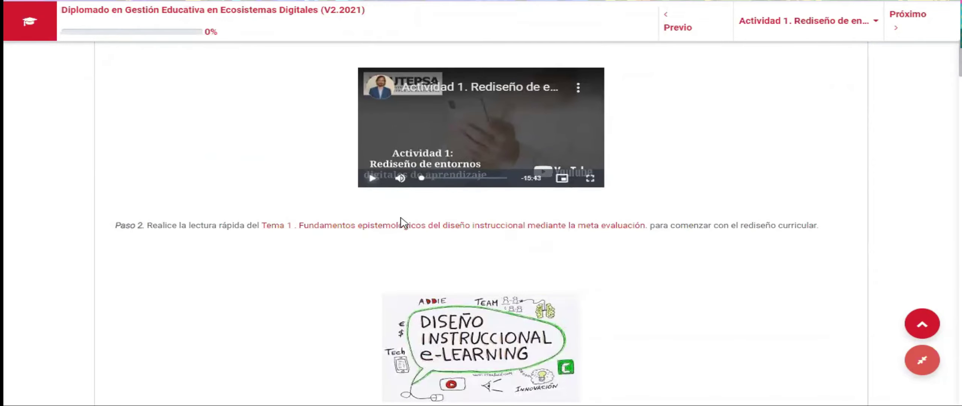
pyautogui.rightClick(396, 227)
pyautogui.click(428, 294)
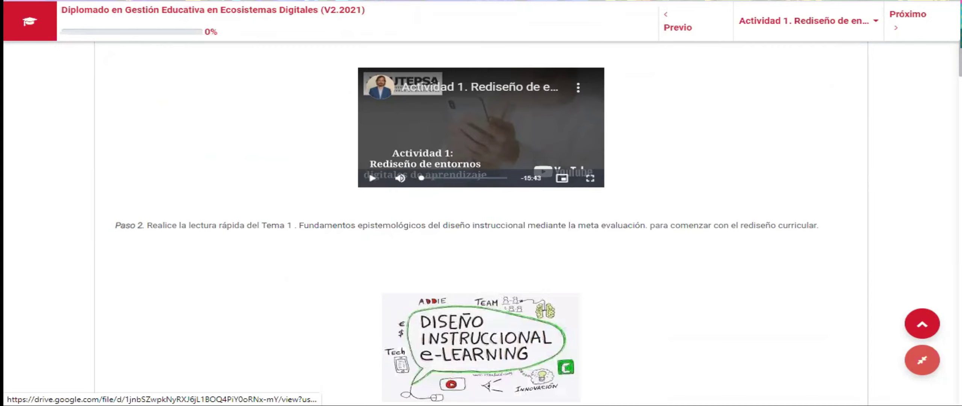
pyautogui.hotkey('ctrl', 'Tab')
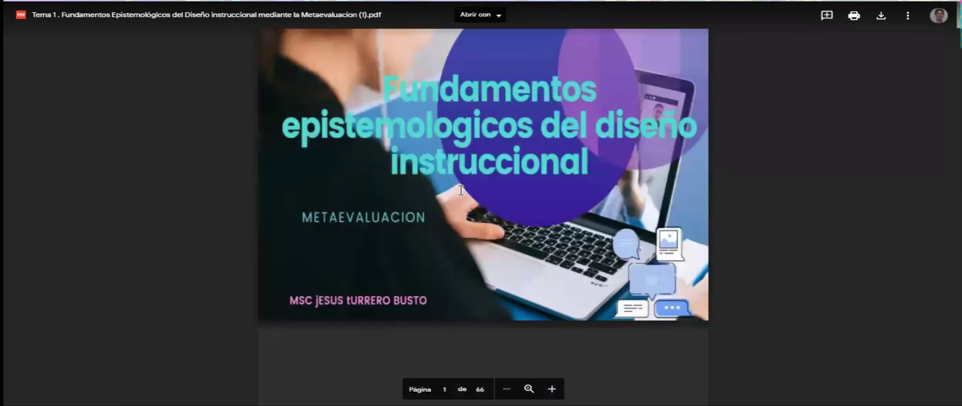
# Skim the Tema 1 PDF slides through the Competencia and Resultado del aprendizaje example, and close the document to return to the course page.
pyautogui.scroll(-6, 430, 208)
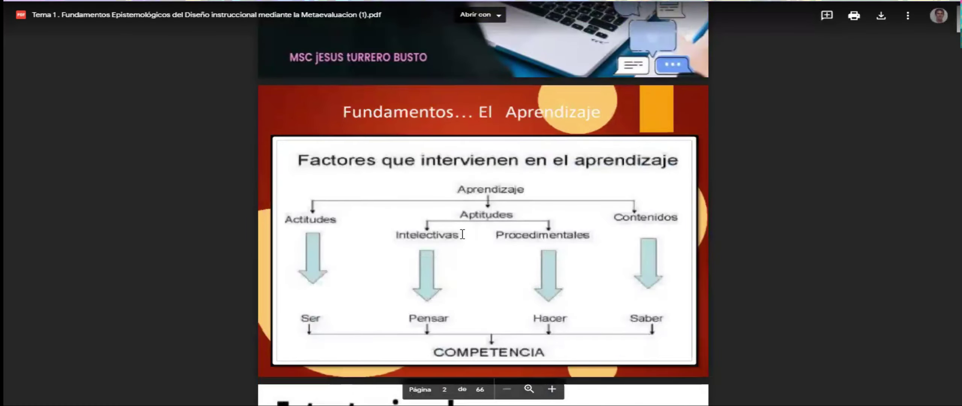
pyautogui.scroll(-5, 401, 186)
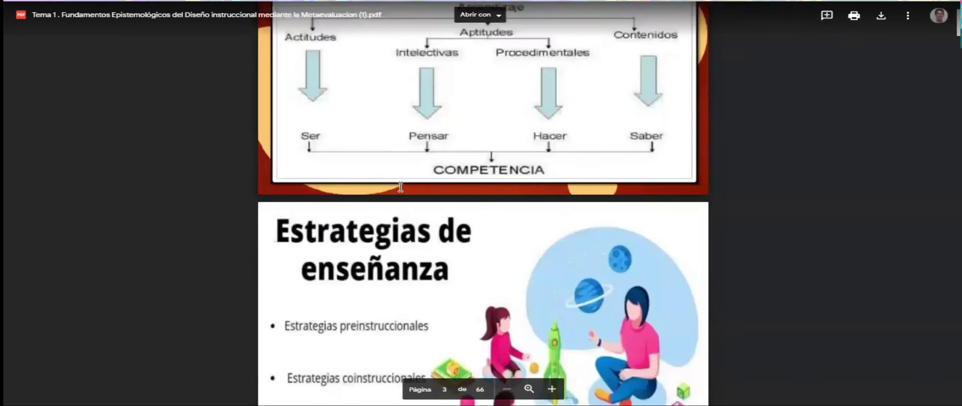
pyautogui.scroll(-5, 400, 186)
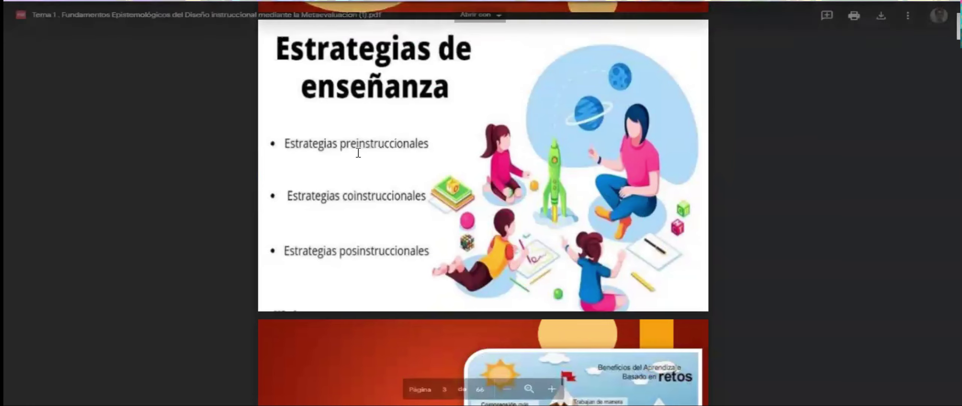
pyautogui.scroll(-5, 407, 239)
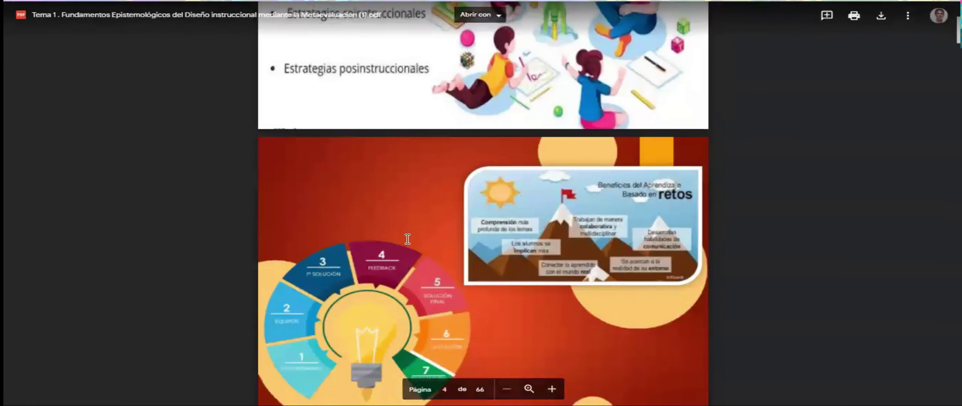
pyautogui.scroll(-8, 407, 238)
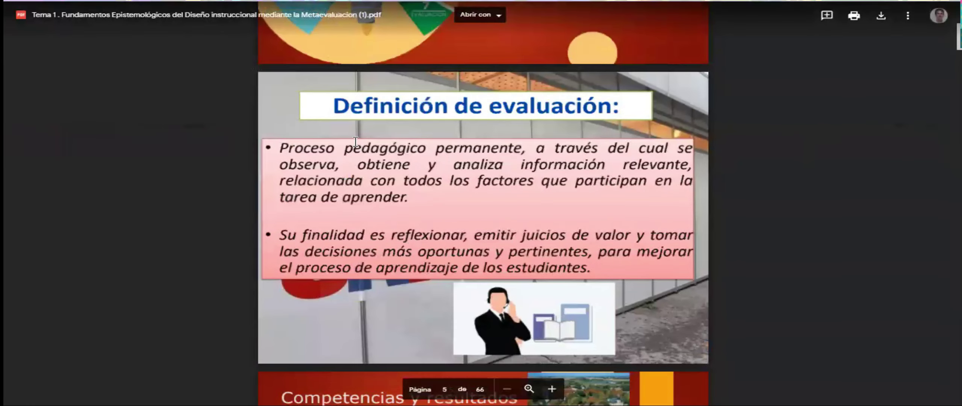
pyautogui.scroll(-16, 402, 188)
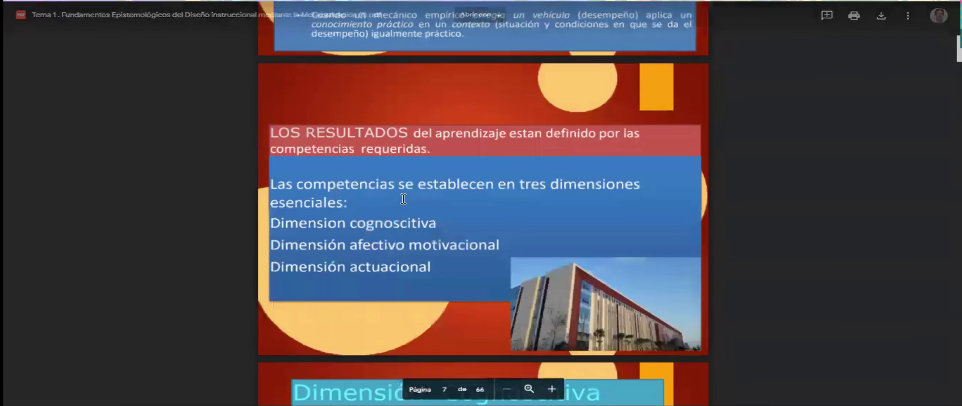
pyautogui.scroll(-20, 403, 198)
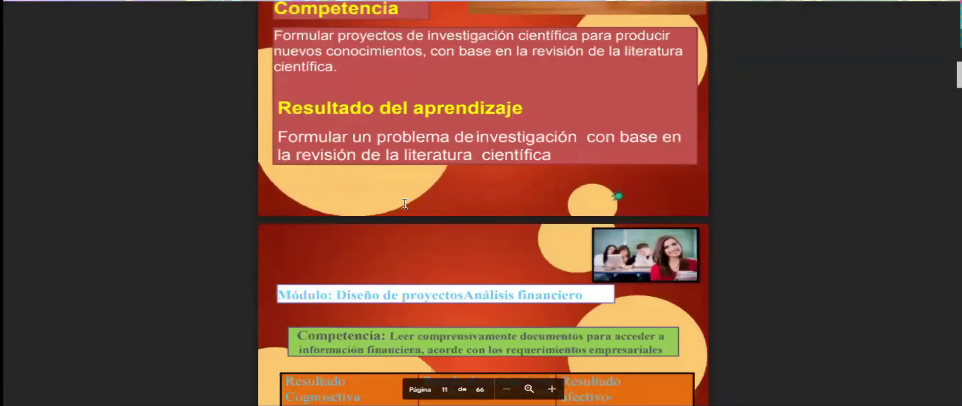
pyautogui.scroll(6, 404, 203)
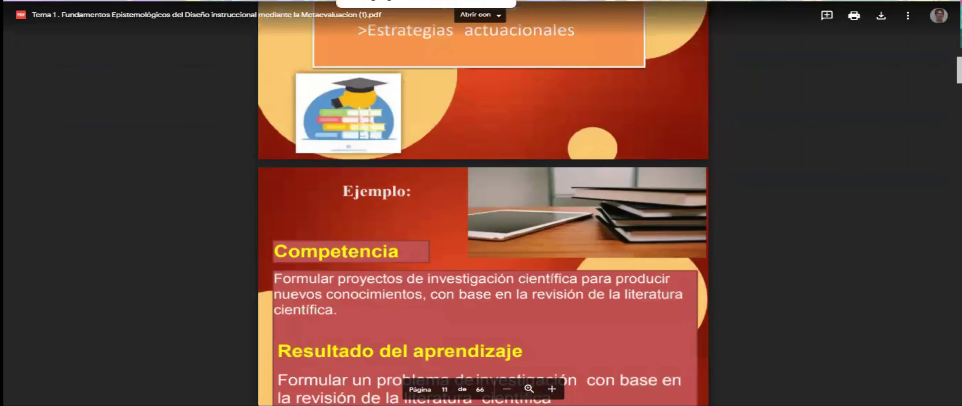
pyautogui.hotkey('ctrl', 'w')
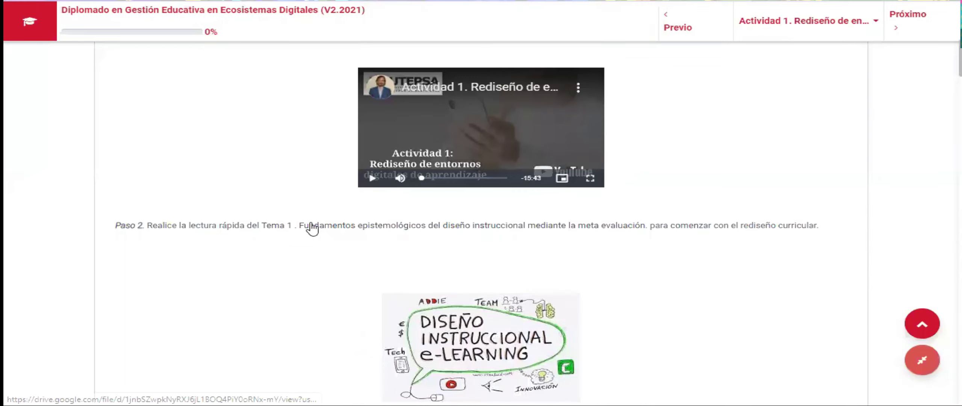
# Open the Paso 3 template for the evaluation process in virtual environments and review its participant list down to the last filled row.
pyautogui.scroll(-5, 363, 228)
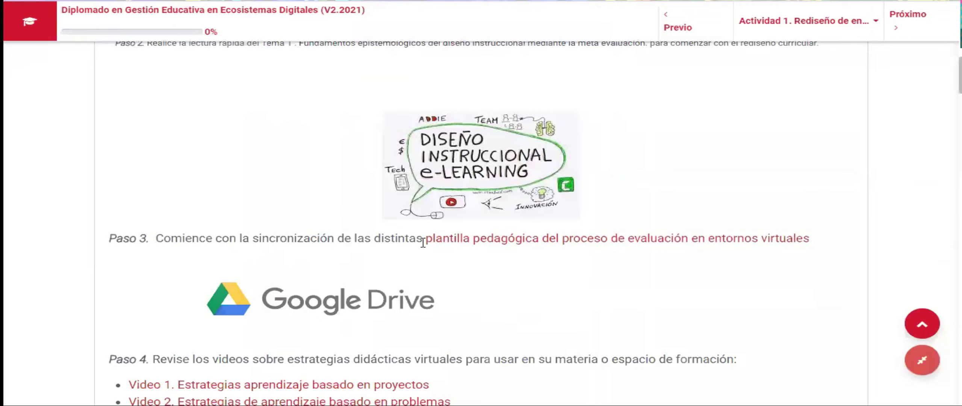
pyautogui.click(449, 242)
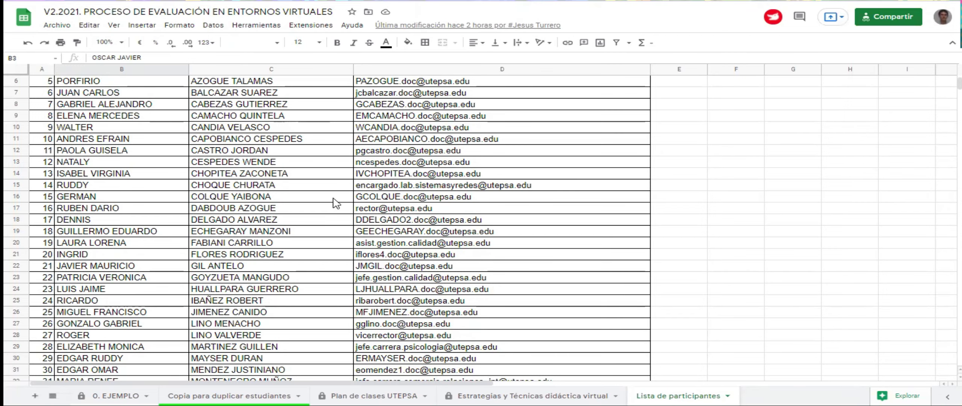
pyautogui.scroll(-3, 196, 225)
pyautogui.scroll(-8, 196, 226)
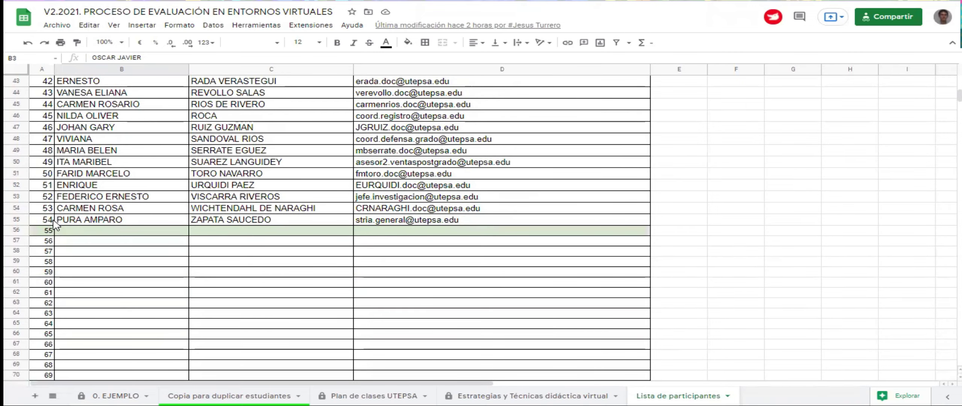
pyautogui.scroll(13, 56, 225)
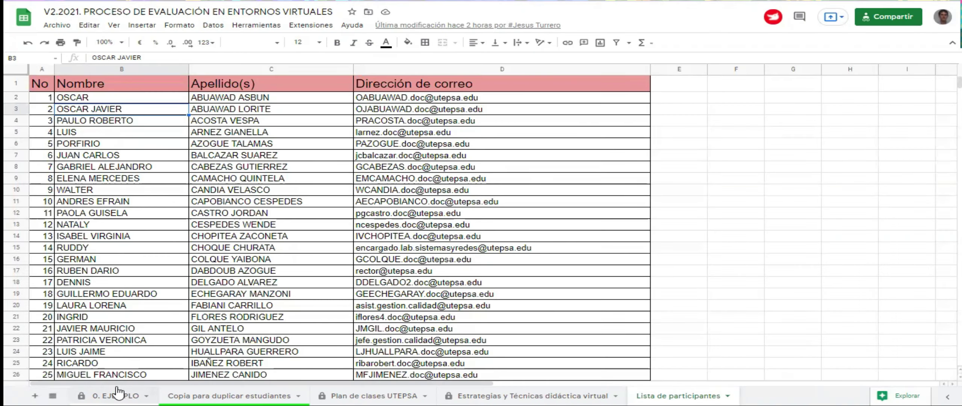
# Show the "0. EJEMPLO", "Copia para duplicar estudiantes" and "Plan de clases UTEPSA" sheets one after another.
pyautogui.click(118, 391)
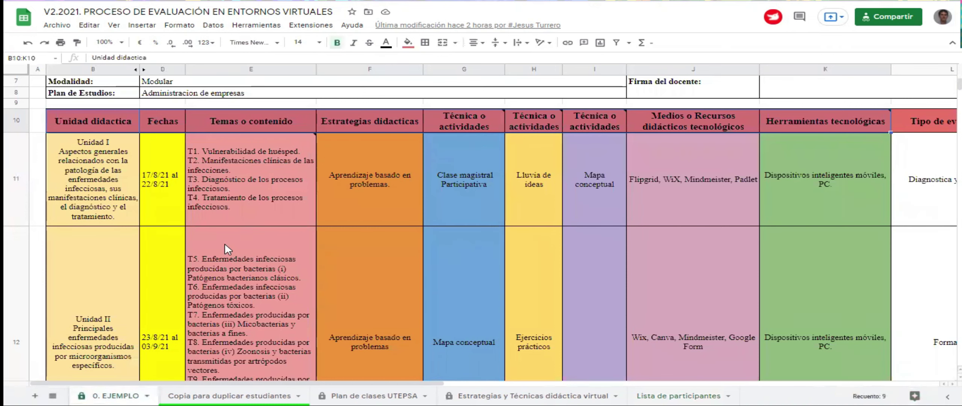
pyautogui.click(221, 393)
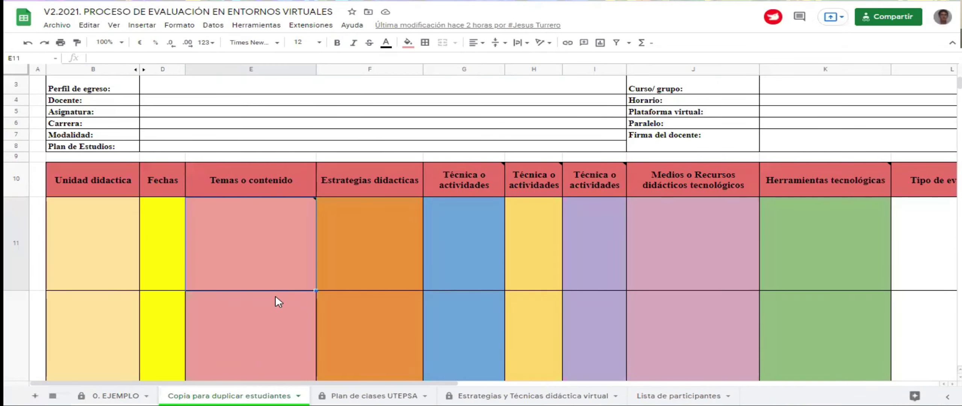
pyautogui.click(370, 393)
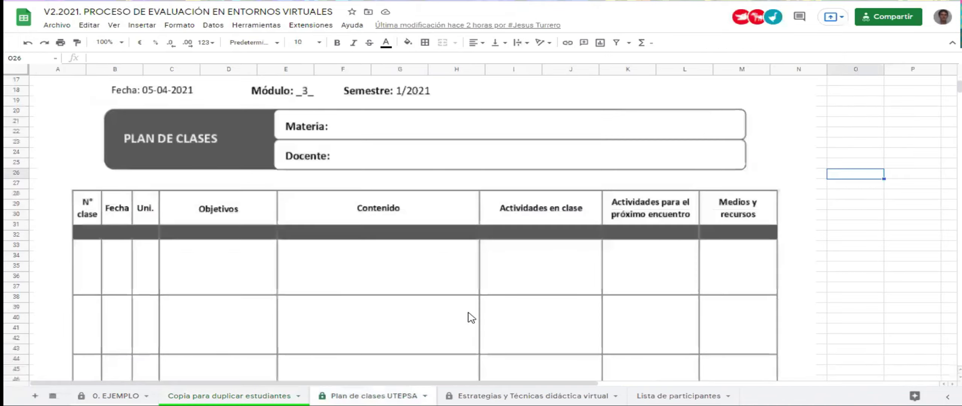
# Open the "Estrategias y Técnicas didáctica virtual" sheet and point out each strategy from Aprendizaje Basado en Problemas to Método de Casos.
pyautogui.click(516, 393)
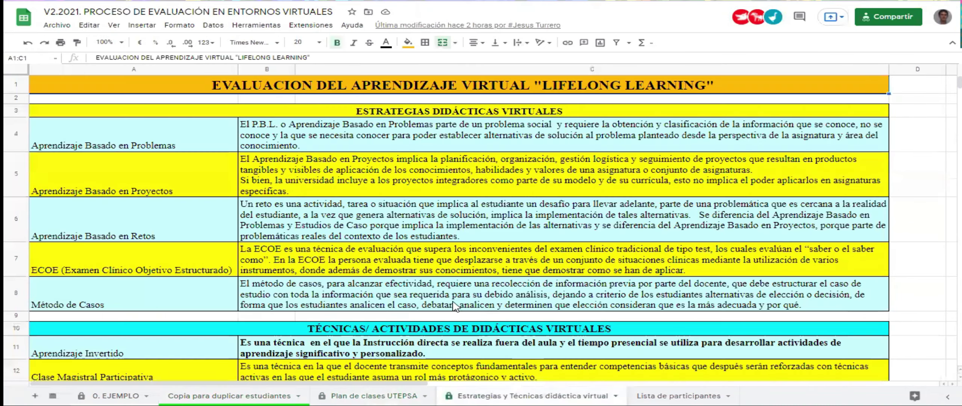
pyautogui.click(182, 140)
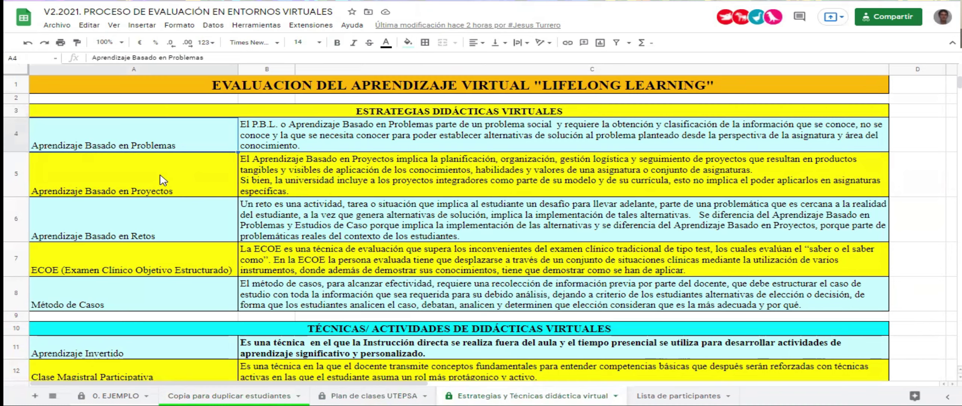
pyautogui.click(201, 190)
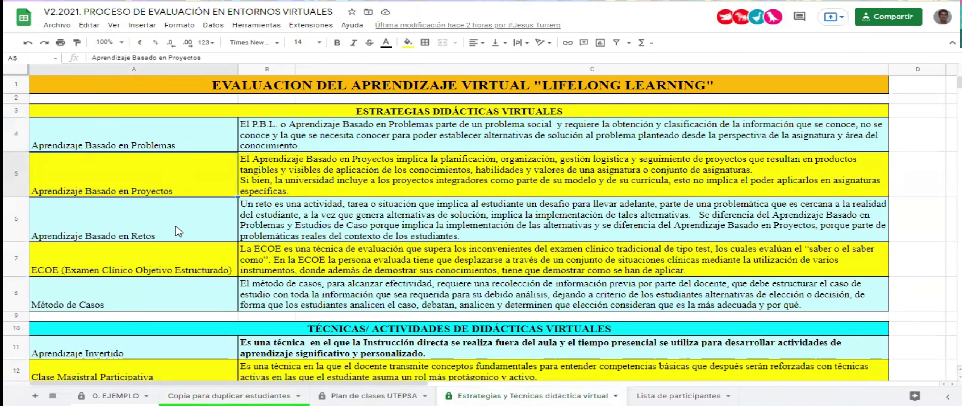
pyautogui.click(178, 230)
pyautogui.click(168, 265)
pyautogui.click(169, 290)
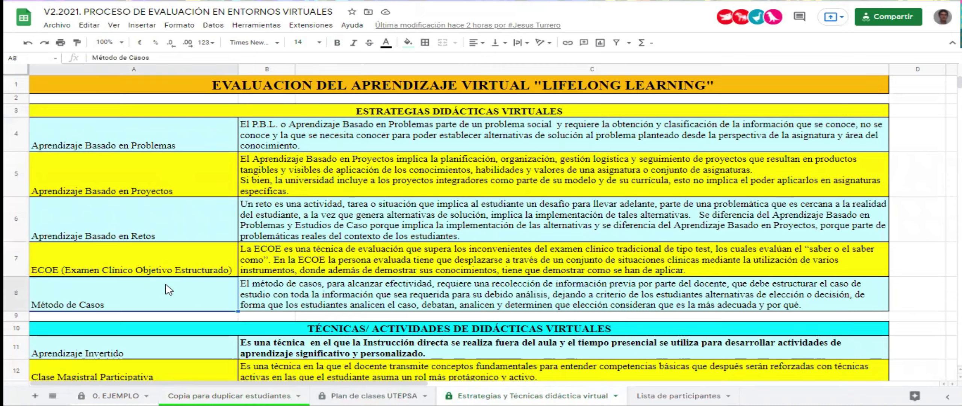
# Go through the Técnicas/Actividades list from Aprendizaje Invertido to Trabajo de campo, and point out the note under Medios/Recursos.
pyautogui.scroll(-3, 168, 289)
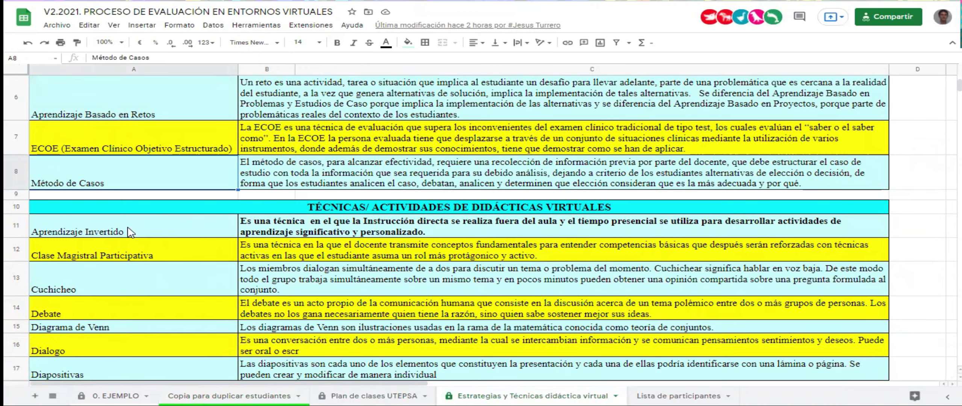
pyautogui.click(146, 236)
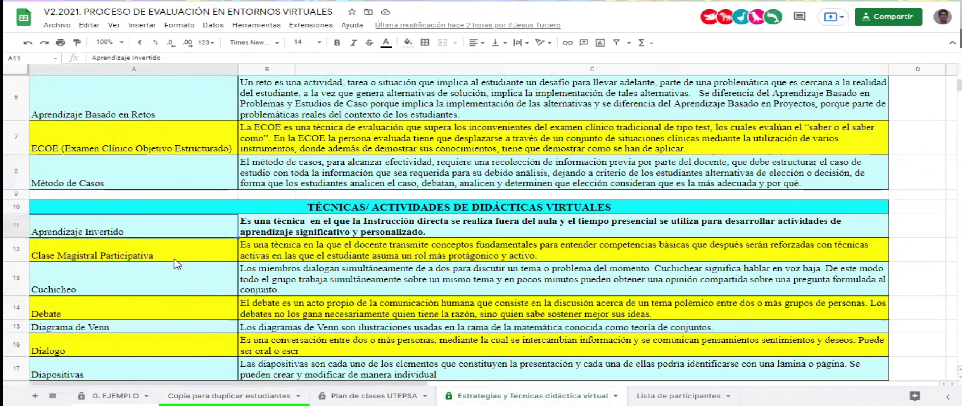
pyautogui.scroll(-5, 175, 264)
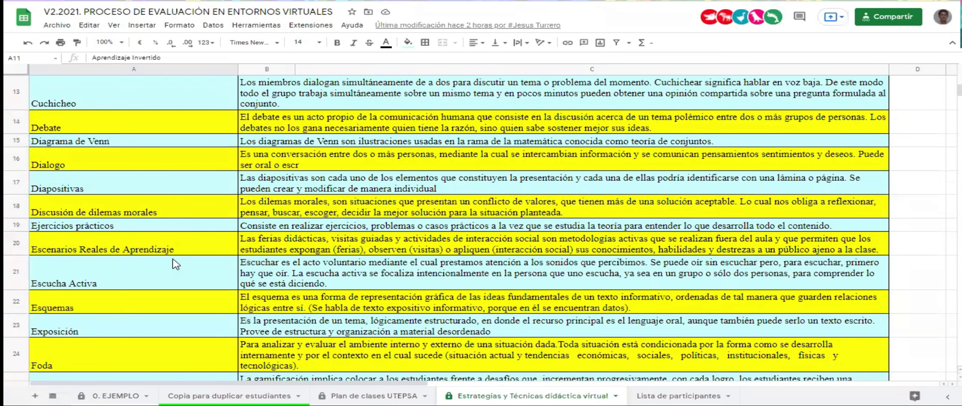
pyautogui.scroll(-7, 175, 264)
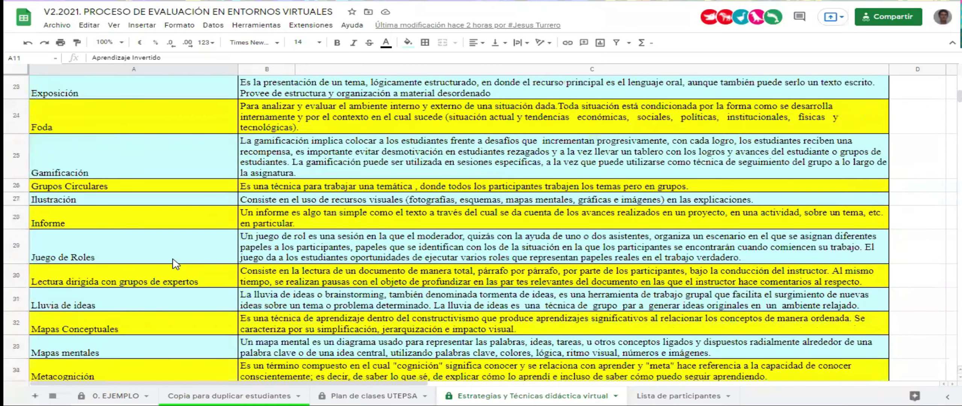
pyautogui.scroll(-6, 175, 264)
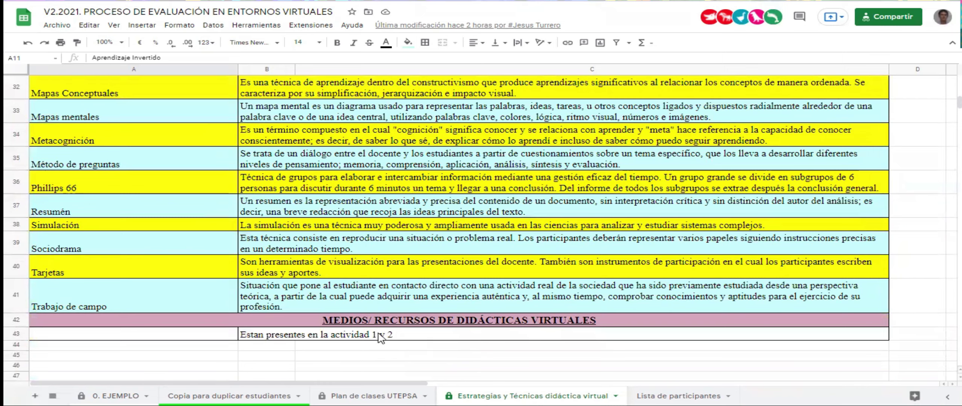
pyautogui.click(383, 336)
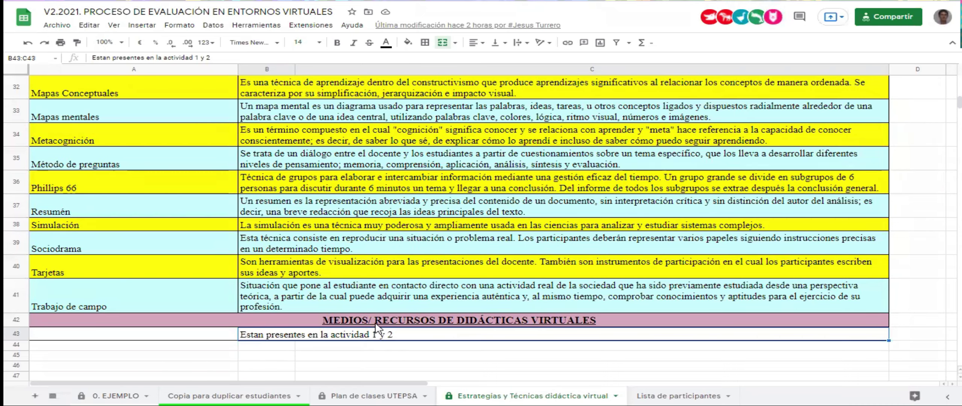
# Highlight participants 1 to 15 in "Lista de participantes", and duplicate the "Copia para duplicar estudiantes" sheet under the name "1.".
pyautogui.click(659, 392)
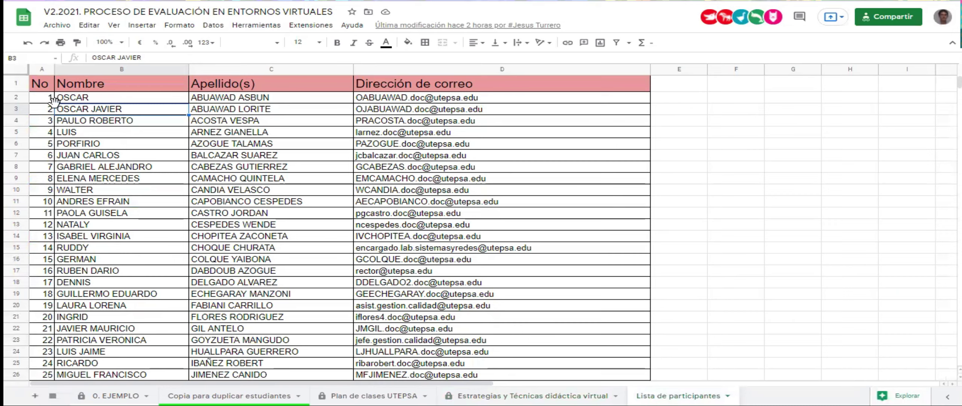
pyautogui.moveTo(49, 98); pyautogui.dragTo(401, 260)
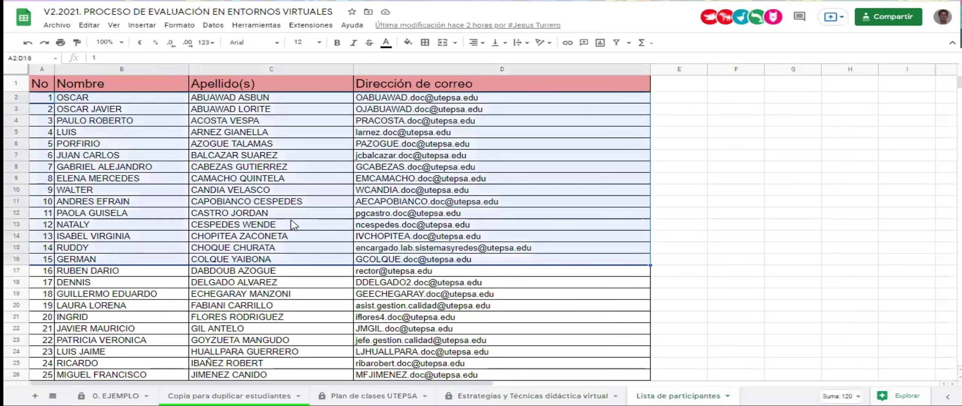
pyautogui.click(296, 395)
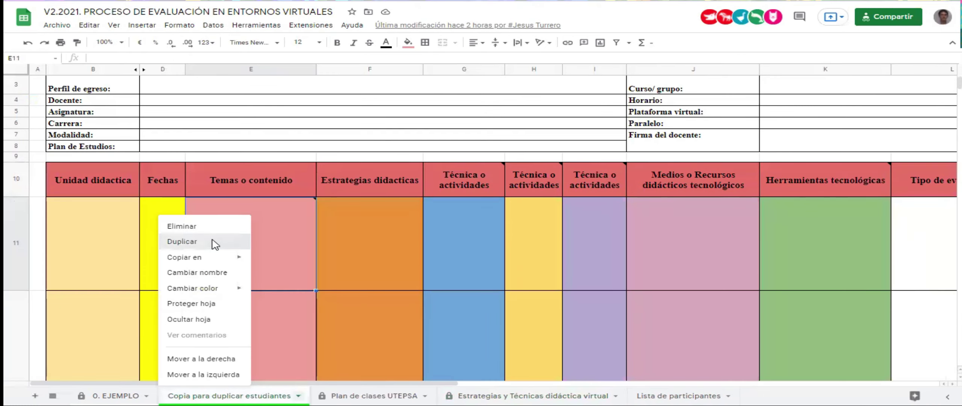
pyautogui.click(212, 242)
pyautogui.doubleClick(414, 393)
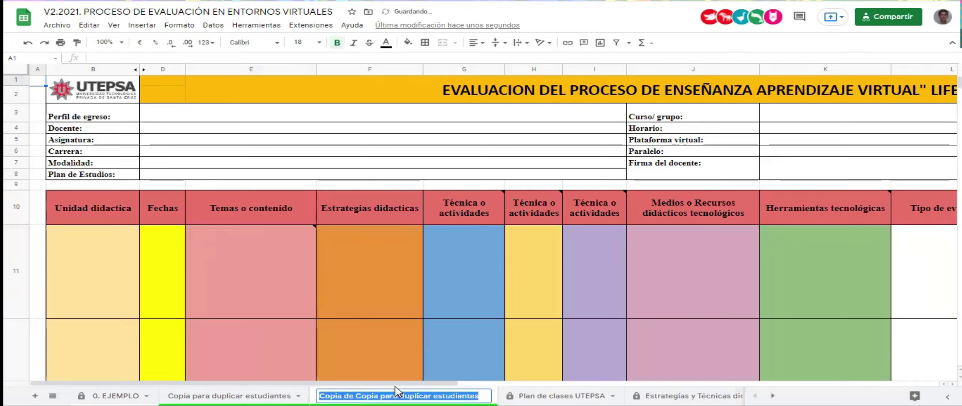
pyautogui.write('1.')
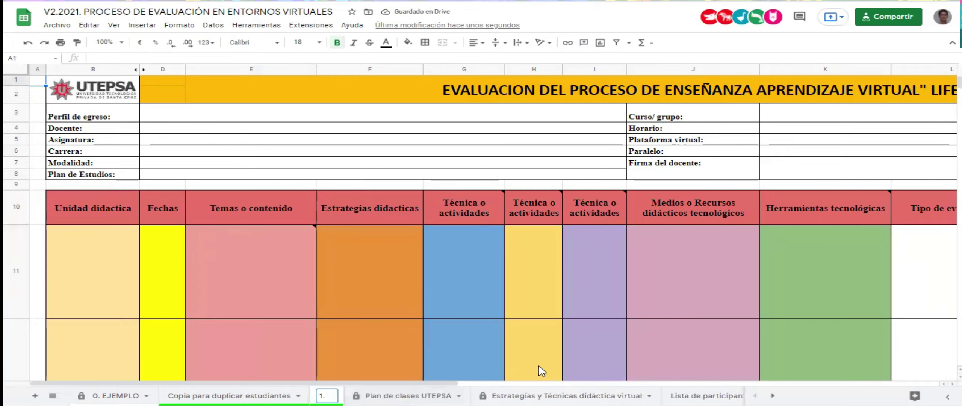
pyautogui.click(555, 315)
# Check the participant list, open the name of sheet "1." for editing, and go back to the participant list.
pyautogui.click(687, 395)
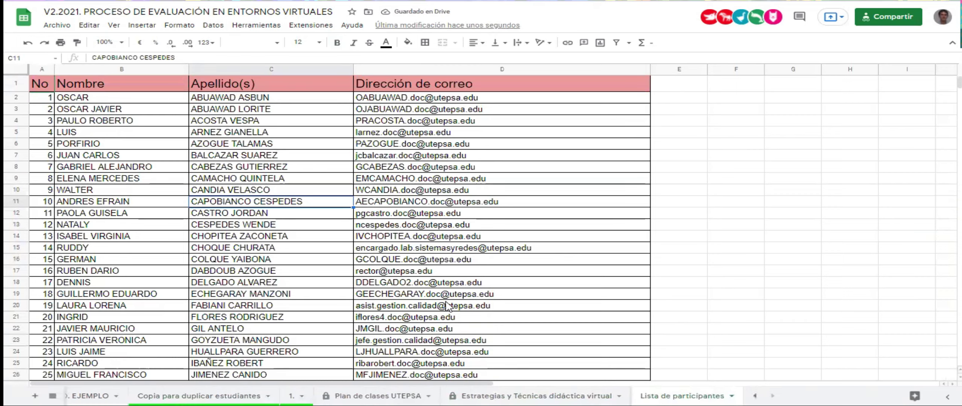
pyautogui.click(294, 393)
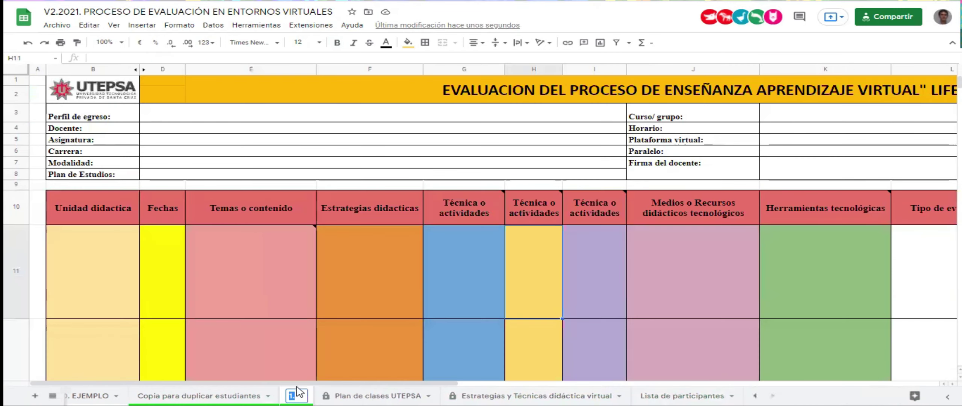
pyautogui.click(305, 393)
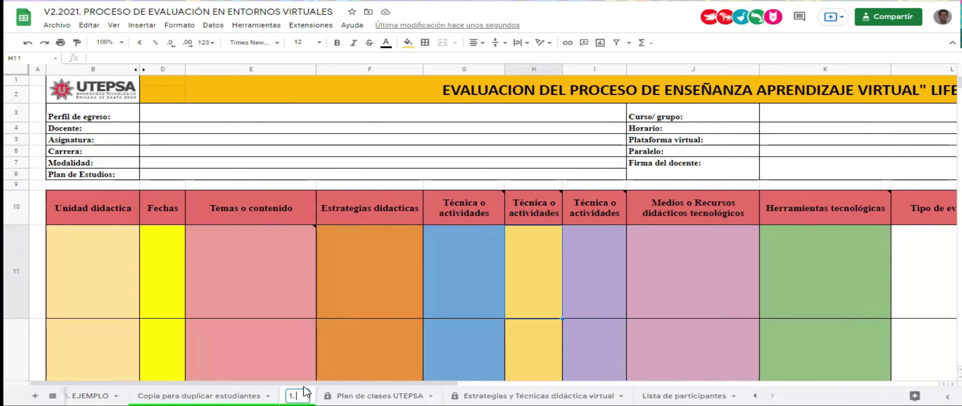
pyautogui.click(648, 316)
pyautogui.click(685, 393)
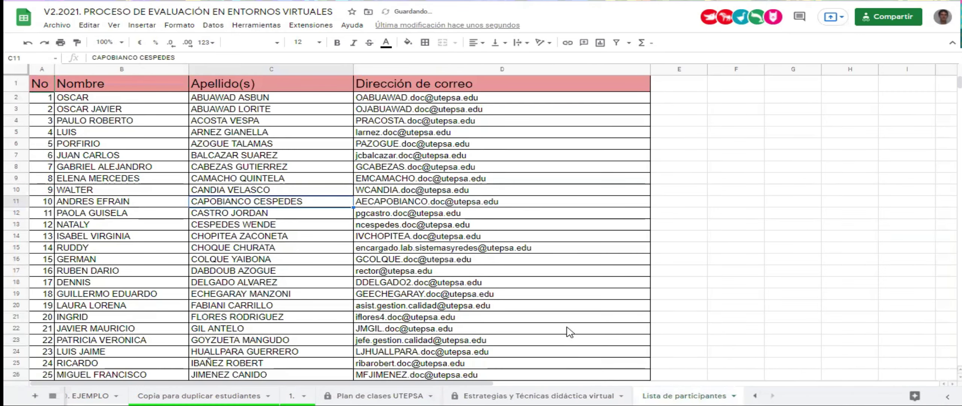
# Switch to the Actividad 1 course page and review the Paso 3 template link and the Paso 4 video list.
pyautogui.moveTo(569, 332)
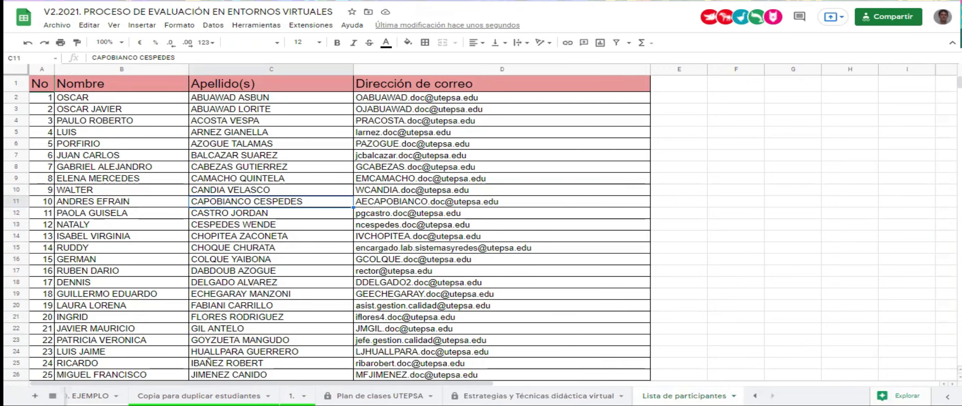
pyautogui.hotkey('ctrl', 'shift', 'Tab')
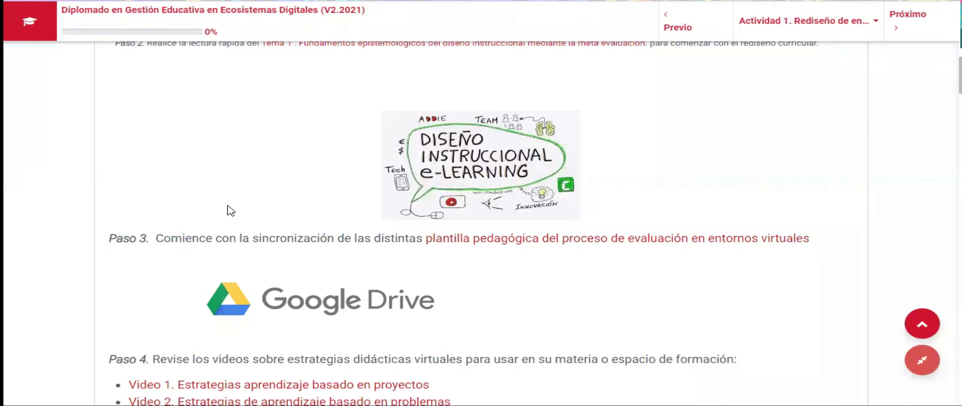
pyautogui.scroll(-3, 89, 223)
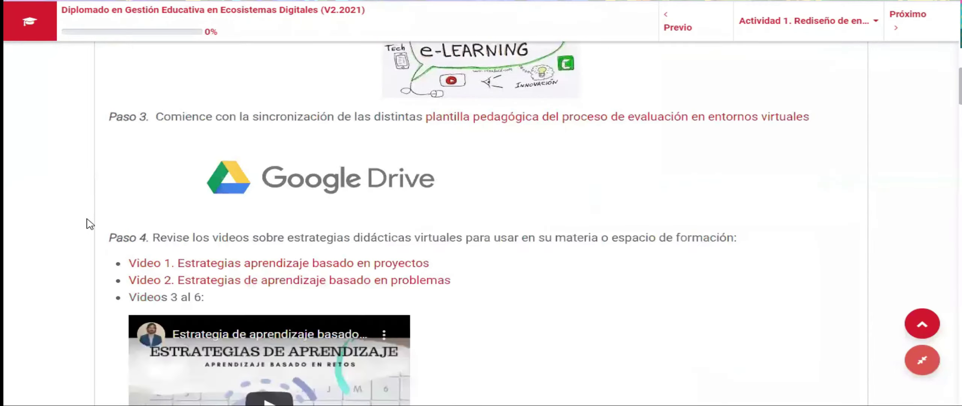
pyautogui.scroll(3, 89, 223)
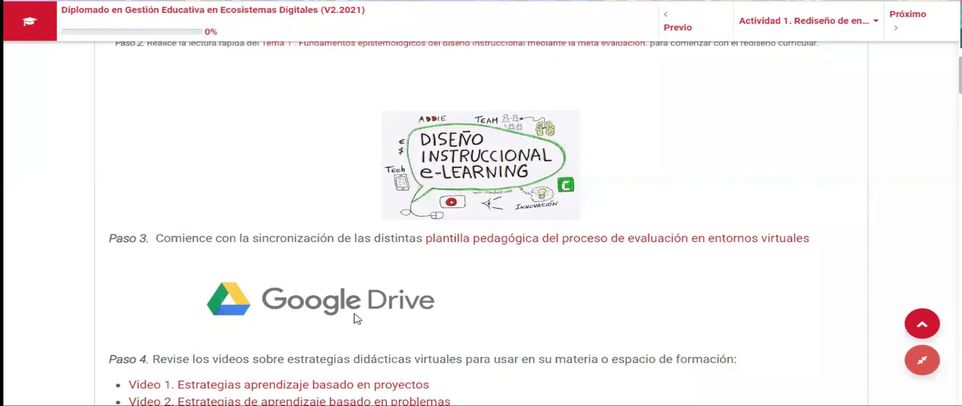
# Return to the evaluation spreadsheet and change the tab color of sheet "1." to white (blanco).
pyautogui.hotkey('ctrl', 'Tab')
pyautogui.click(301, 394)
pyautogui.rightClick(304, 393)
pyautogui.moveTo(361, 287)
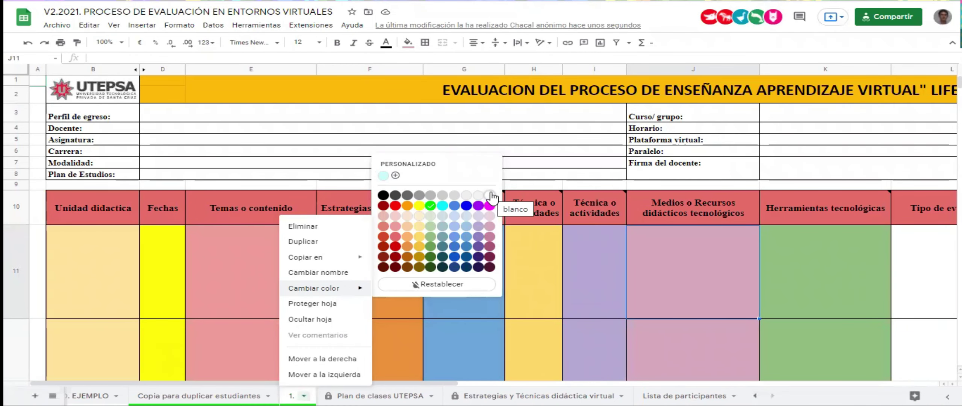
pyautogui.click(490, 195)
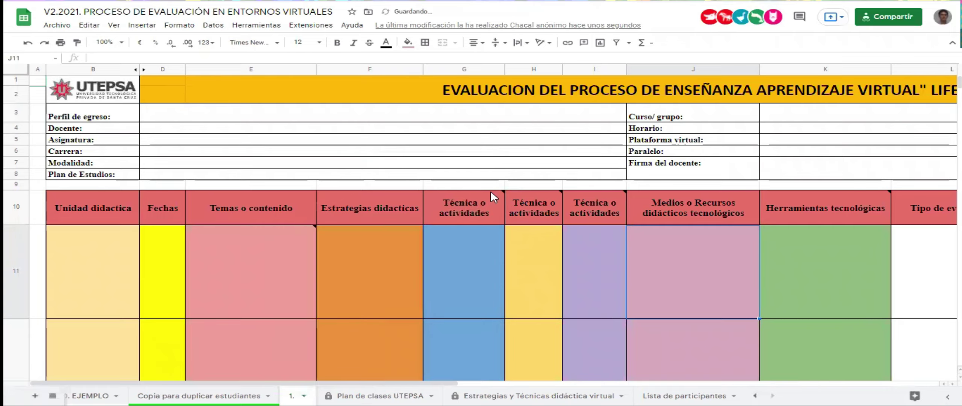
# Add the comment "No esta bien" to cell F11 under Estrategias didacticas in sheet "1.".
pyautogui.scroll(-2, 329, 325)
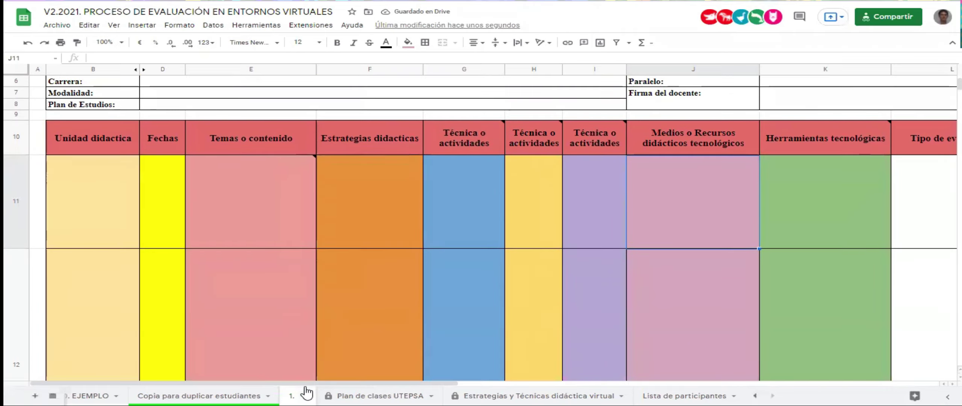
pyautogui.scroll(1, 252, 242)
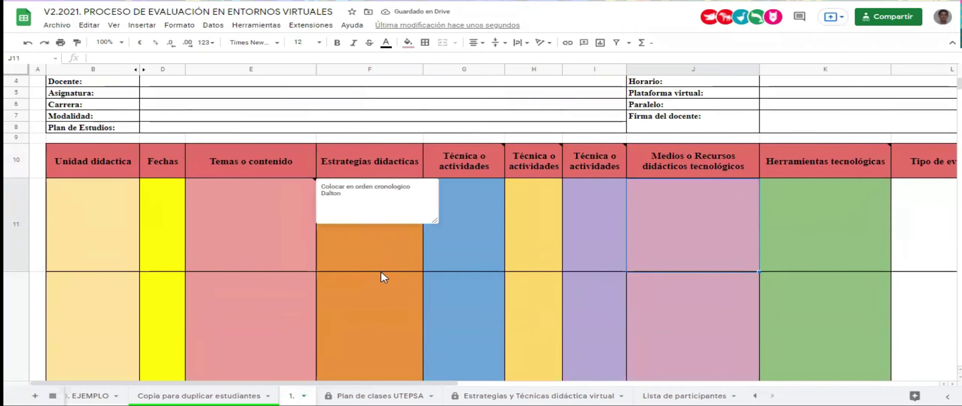
pyautogui.click(416, 256)
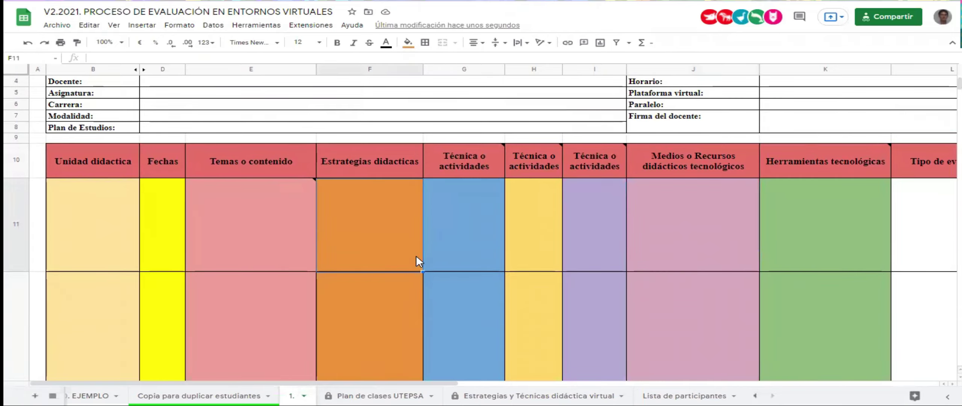
pyautogui.rightClick(407, 244)
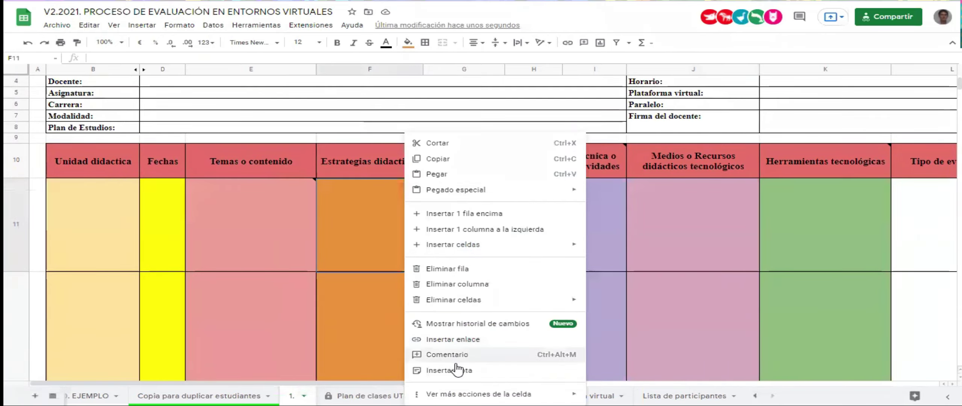
pyautogui.click(507, 354)
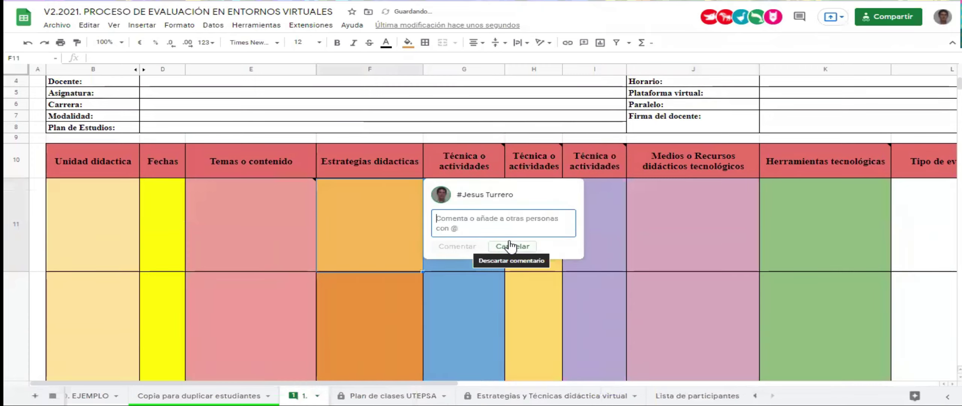
pyautogui.write('No esta bien')
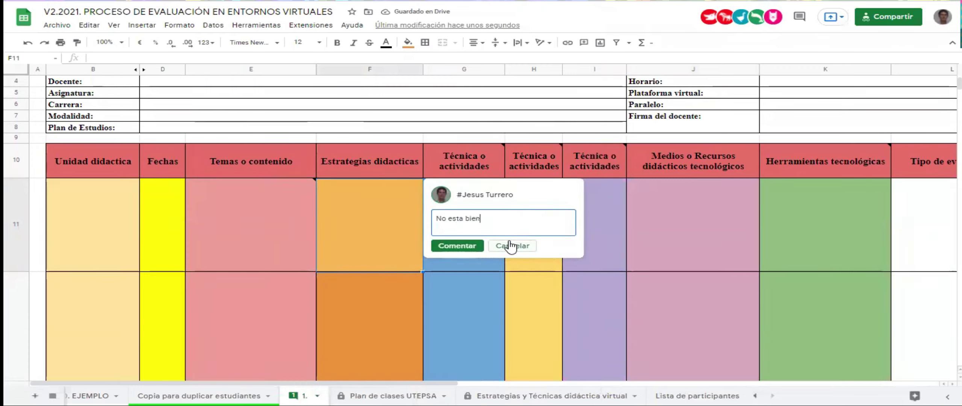
pyautogui.click(454, 247)
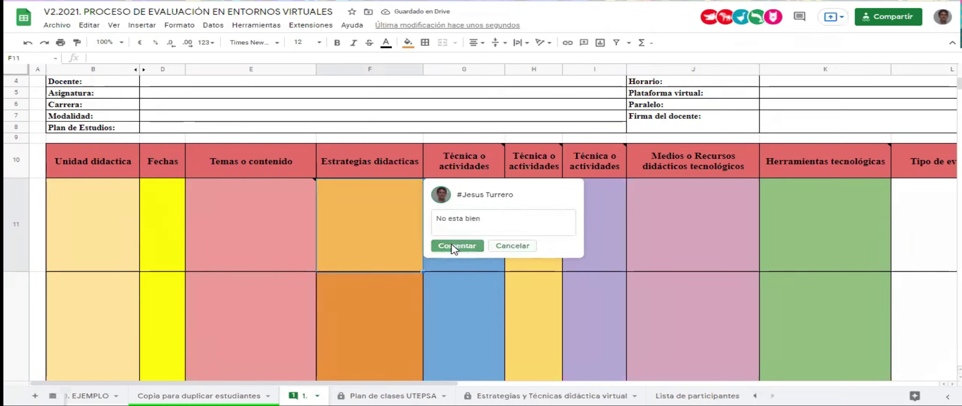
# Draft the reply "Pa no me" to the comment on cell F11, and mark the comment as resolved.
pyautogui.moveTo(295, 392)
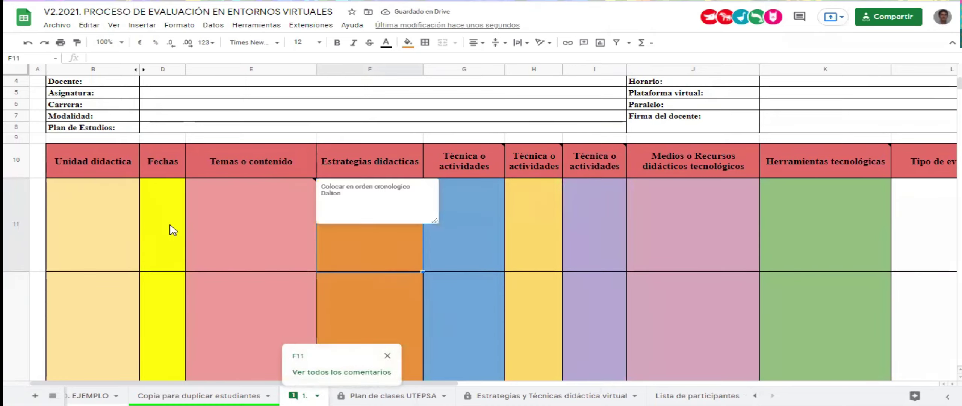
pyautogui.moveTo(393, 214)
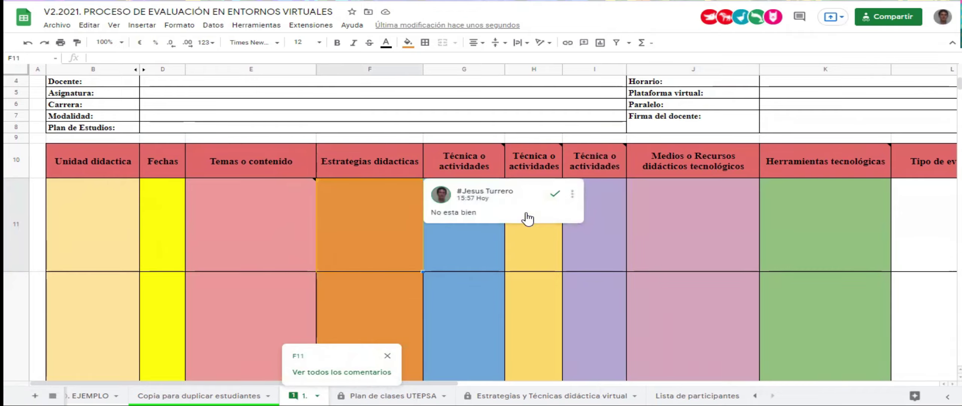
pyautogui.click(572, 195)
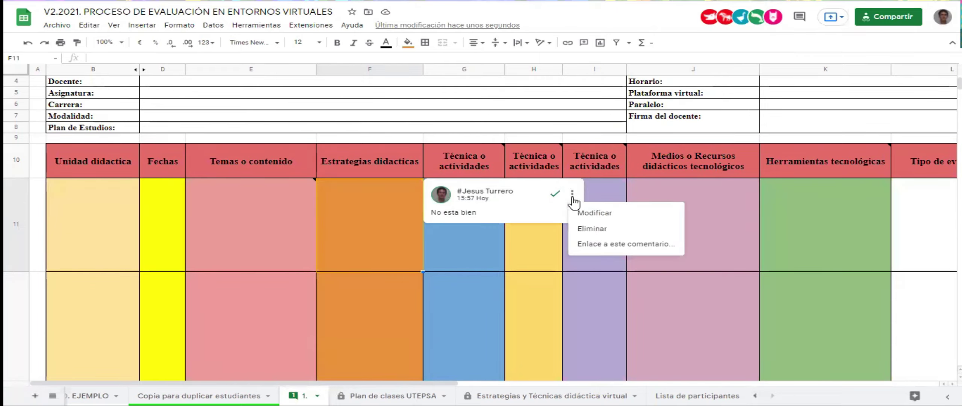
pyautogui.click(474, 214)
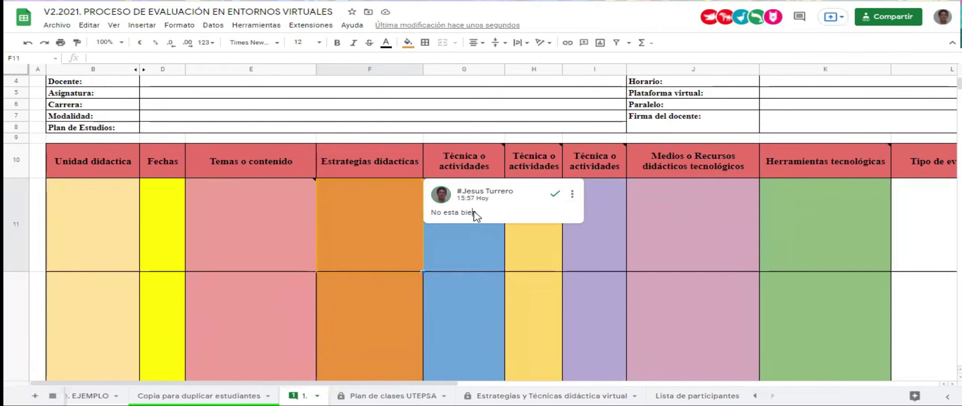
pyautogui.click(475, 214)
pyautogui.write('Pa r')
pyautogui.press('BackSpace')
pyautogui.press('BackSpace')
pyautogui.write('a no me')
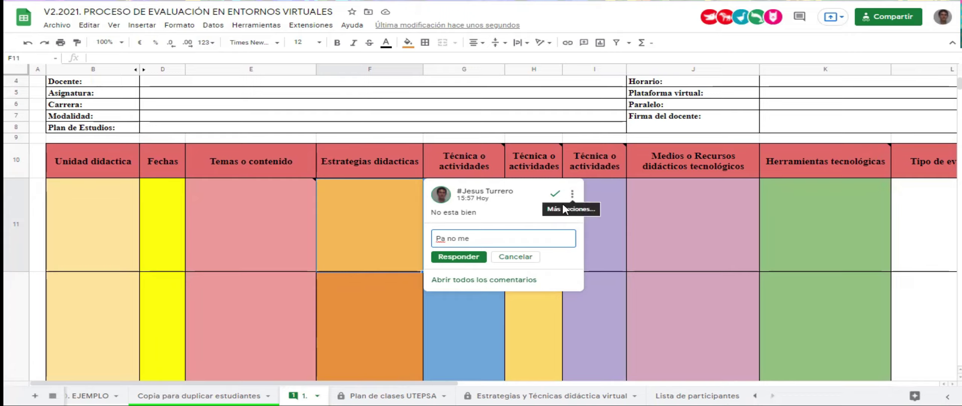
pyautogui.click(555, 193)
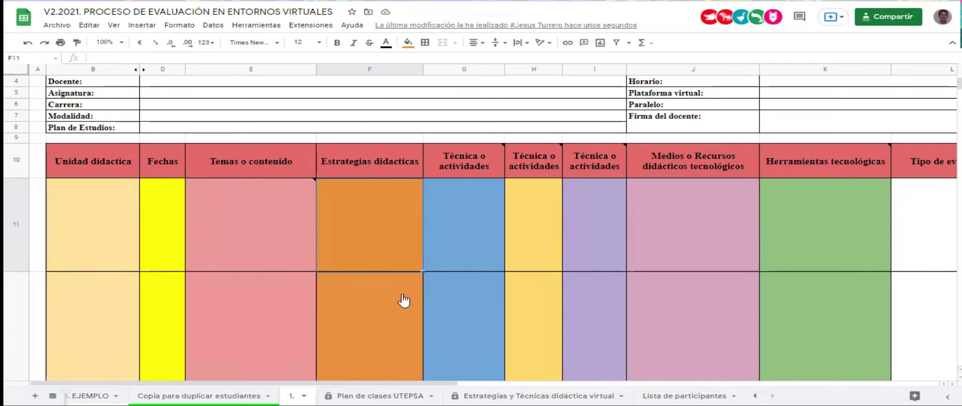
# Go to Paso 7 and Paso 8 on the course page, and highlight the font size and the "Resumen del materia" point.
pyautogui.hotkey('alt', 'Tab')
pyautogui.scroll(-15, 447, 342)
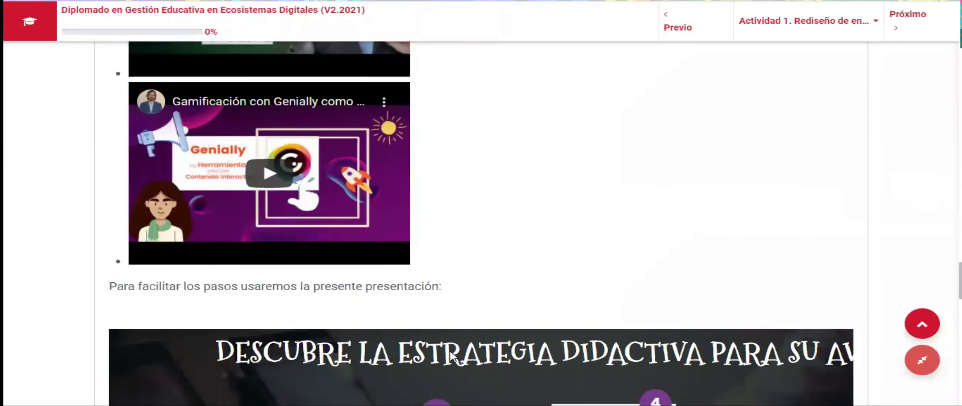
pyautogui.scroll(-12, 451, 355)
pyautogui.scroll(3, 565, 339)
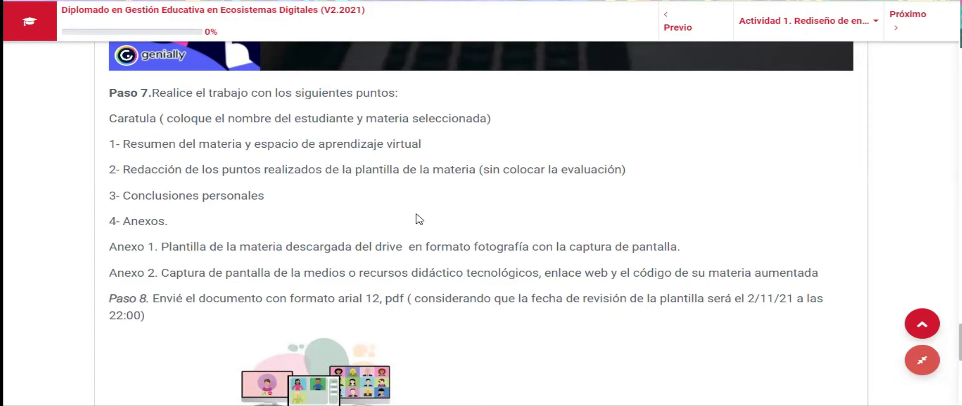
pyautogui.scroll(6, 389, 235)
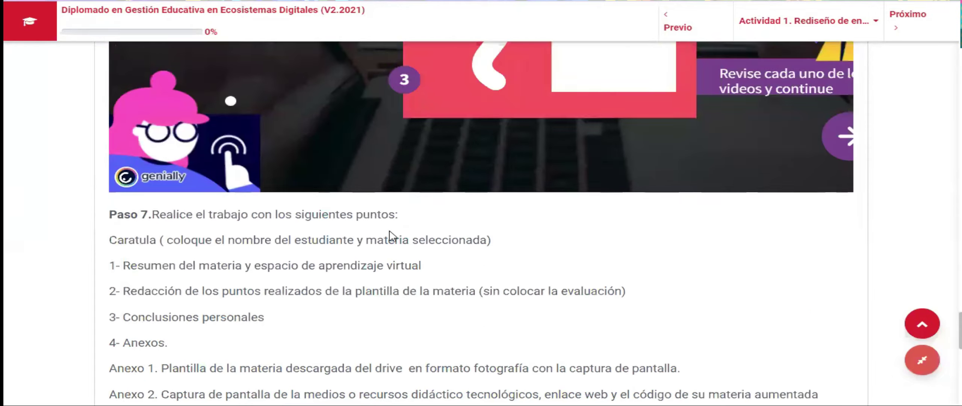
pyautogui.scroll(-3, 390, 234)
pyautogui.scroll(-2, 390, 234)
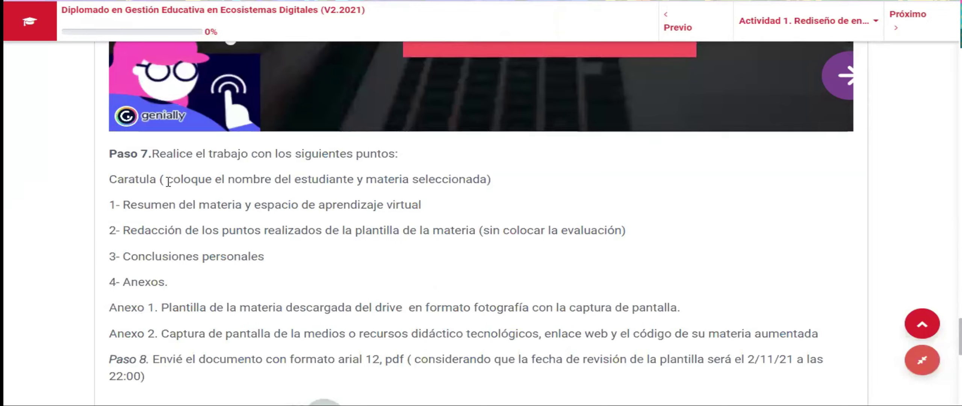
pyautogui.moveTo(382, 359)
pyautogui.mouseDown()
pyautogui.moveTo(408, 359)
pyautogui.moveTo(384, 359)
pyautogui.mouseUp()
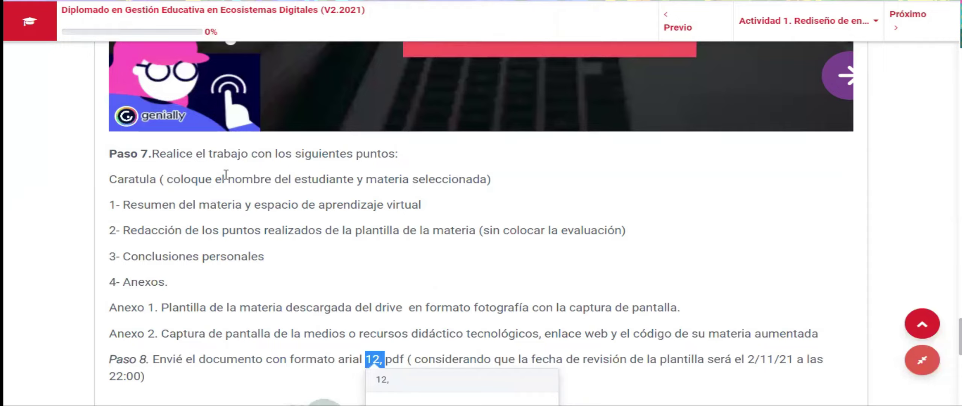
pyautogui.moveTo(199, 204); pyautogui.dragTo(404, 204)
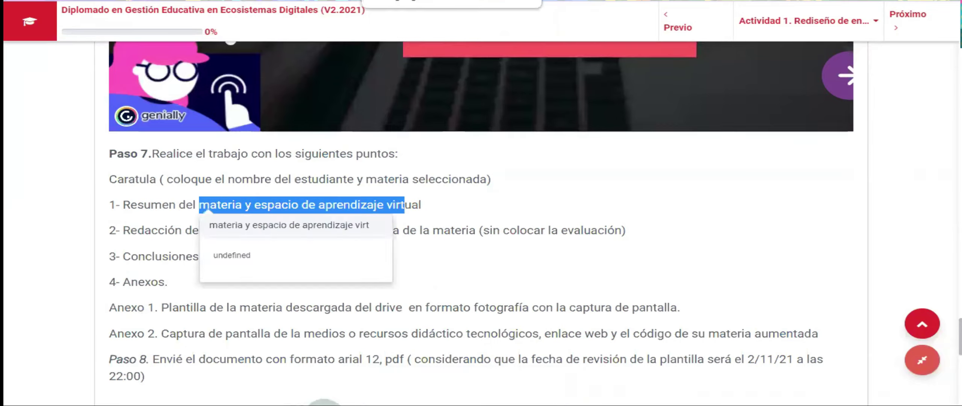
# Return to sheet "1." and point out the header fields from Perfil de egreso to Plan de Estudios.
pyautogui.hotkey('ctrl', 'Tab')
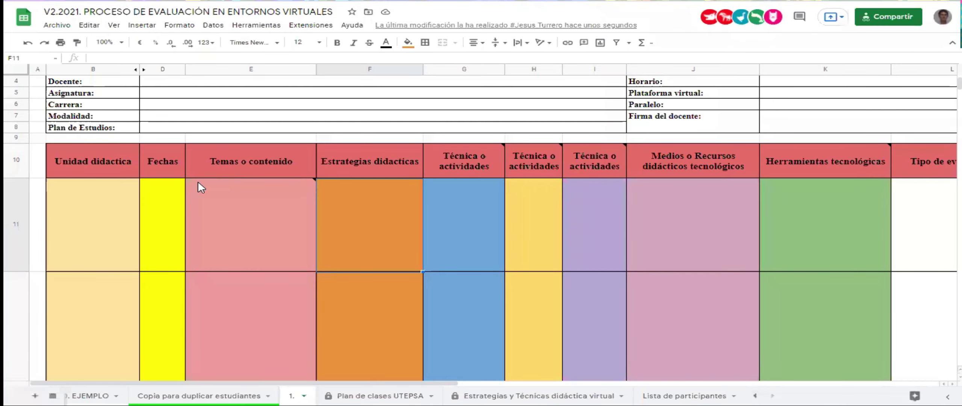
pyautogui.scroll(2, 171, 121)
pyautogui.click(177, 117)
pyautogui.click(164, 142)
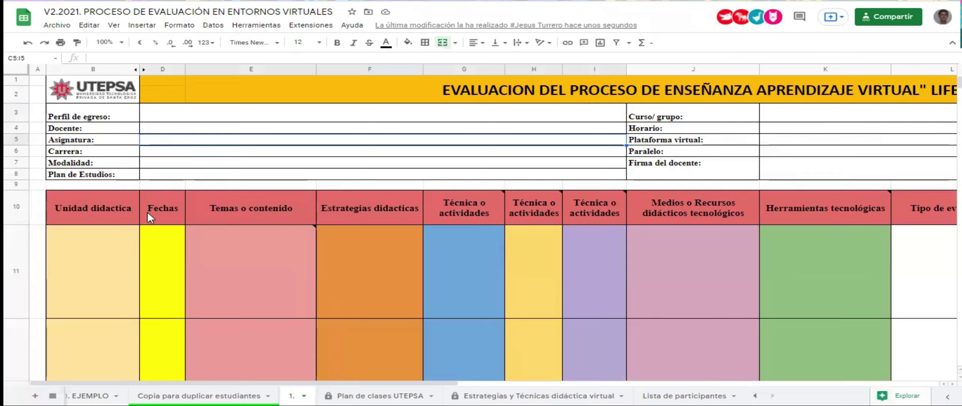
pyautogui.click(177, 150)
pyautogui.click(174, 167)
pyautogui.click(177, 175)
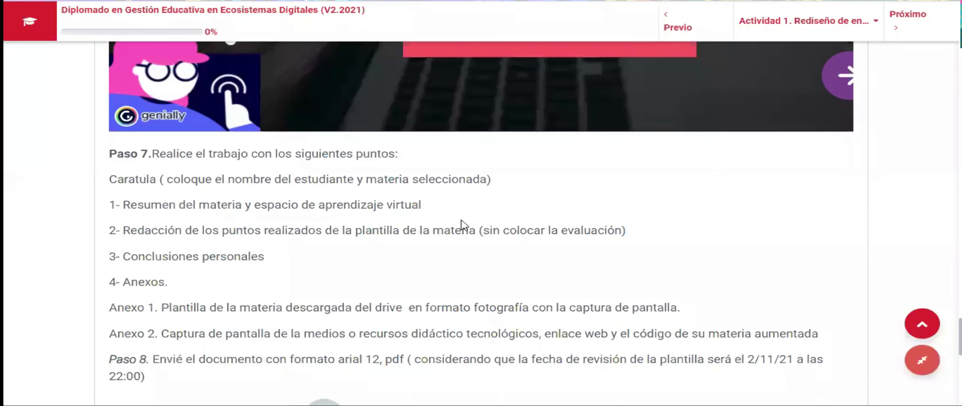
# Highlight points 1 and 2 of Paso 7, and point out the template's column headings from Temas o contenido to Medios o Recursos in sheet "1.".
pyautogui.moveTo(117, 205); pyautogui.dragTo(512, 217)
pyautogui.moveTo(410, 227); pyautogui.dragTo(251, 229)
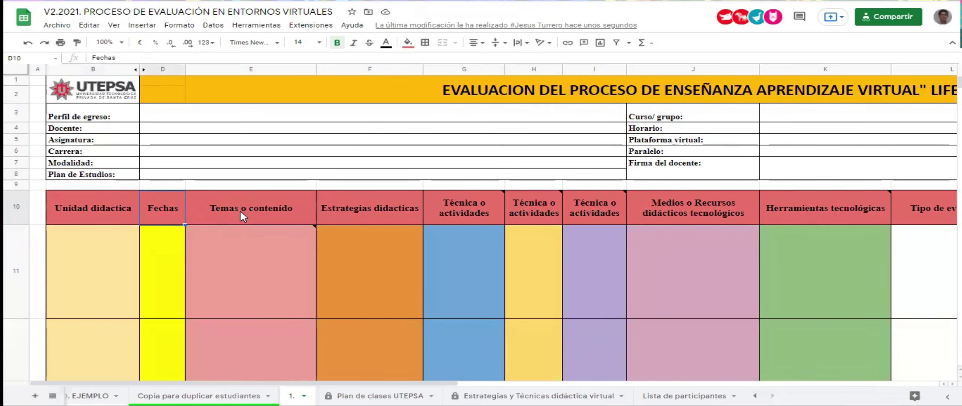
pyautogui.click(241, 211)
pyautogui.click(422, 210)
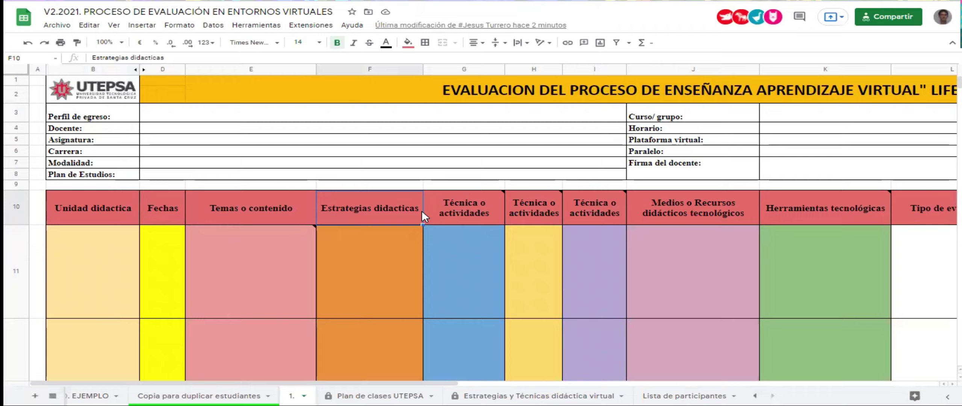
pyautogui.moveTo(478, 213)
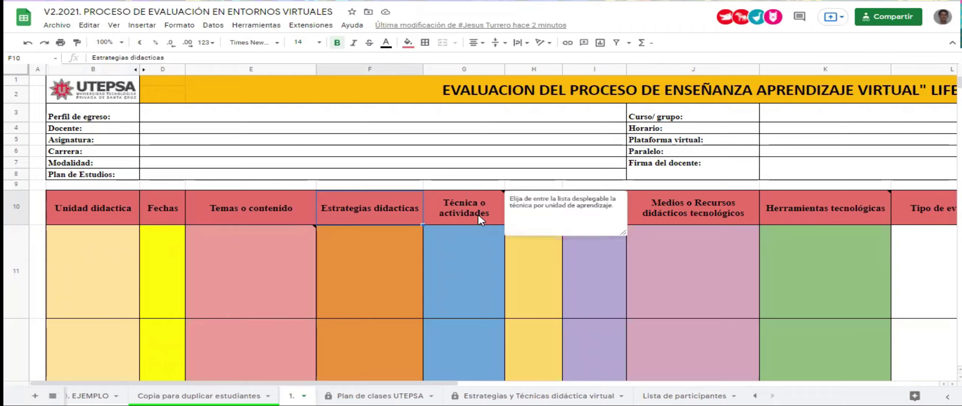
pyautogui.click(713, 211)
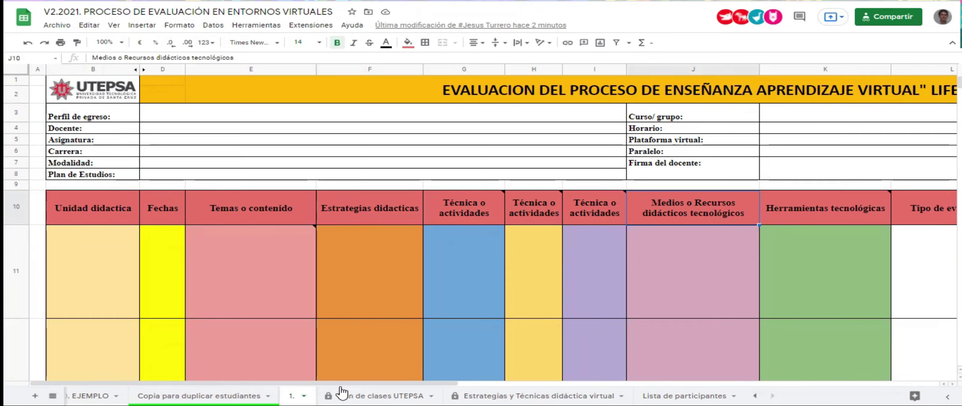
# Open the "0. EJEMPLO" sheet and point out the filled-in topics of Unidad II under Temas o contenido.
pyautogui.hotkey('ctrl', 'shift', 'pagedown')
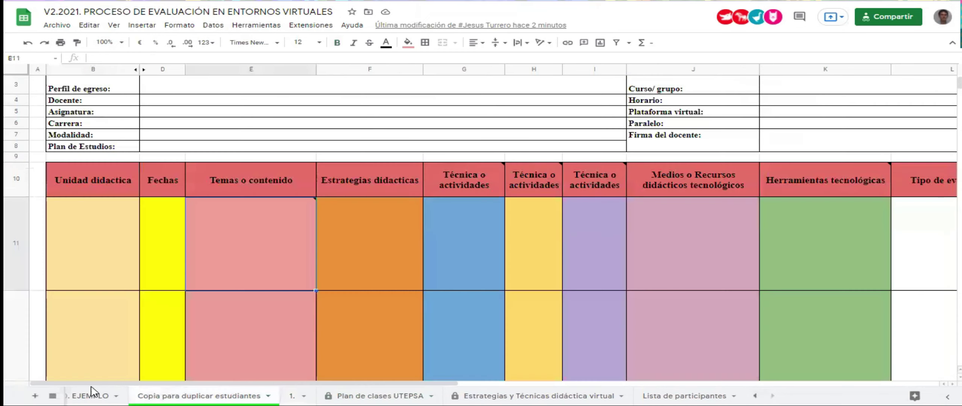
pyautogui.click(93, 395)
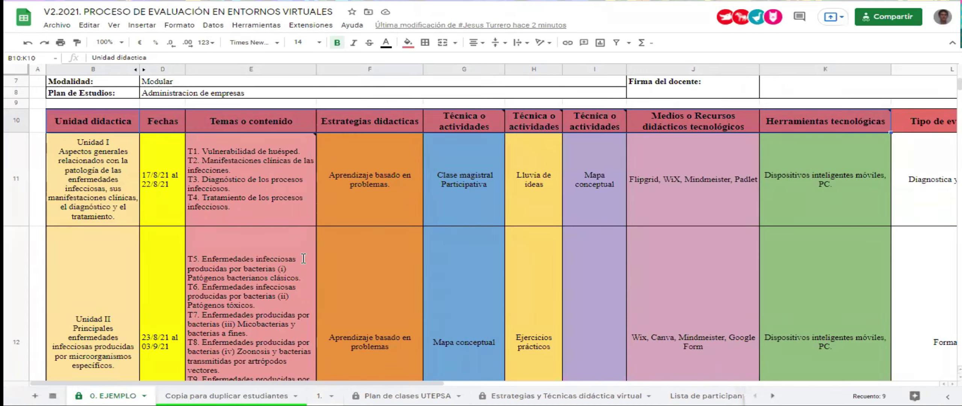
pyautogui.moveTo(192, 257); pyautogui.dragTo(248, 259)
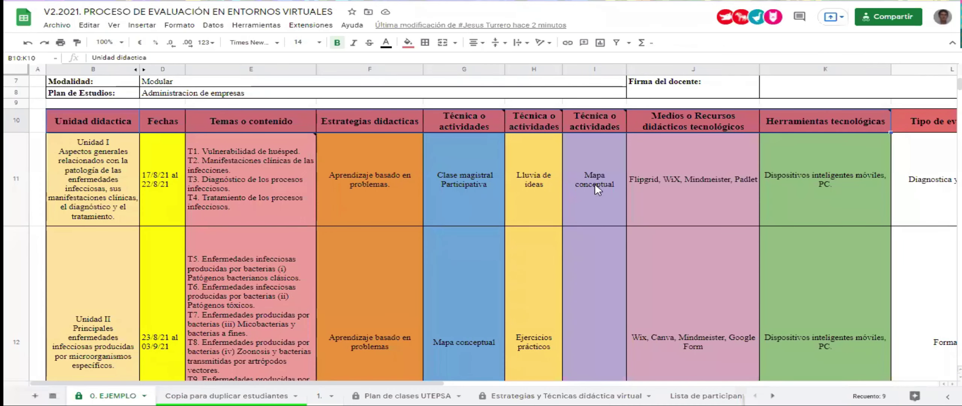
# Point out the Unidad I entries from Estrategias didacticas to Medios o Recursos in the example sheet, and go to point 3 of Paso 7 on the course page.
pyautogui.click(592, 186)
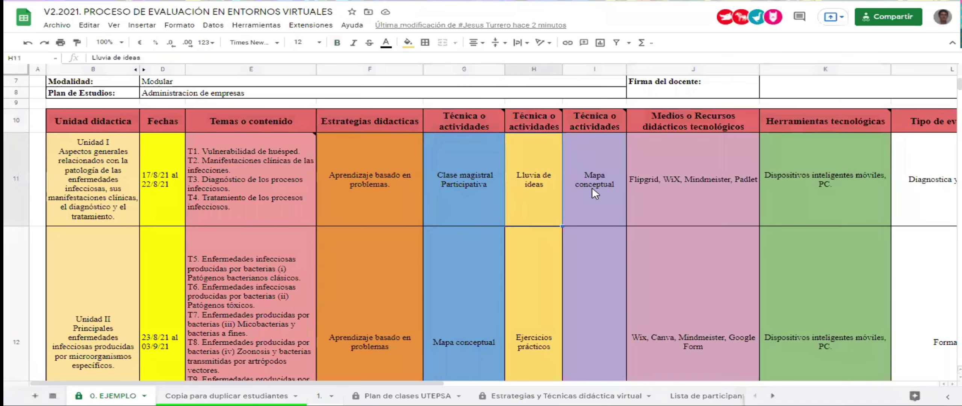
pyautogui.click(377, 190)
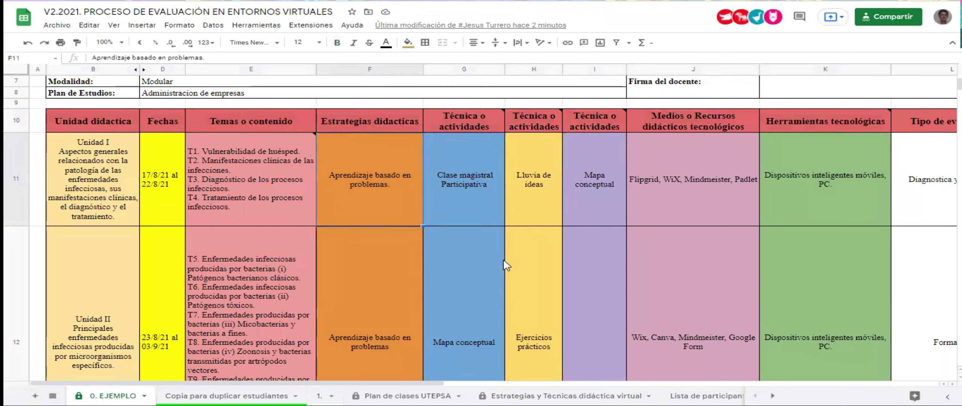
pyautogui.keyDown('shift'); pyautogui.click(674, 185); pyautogui.keyUp('shift')
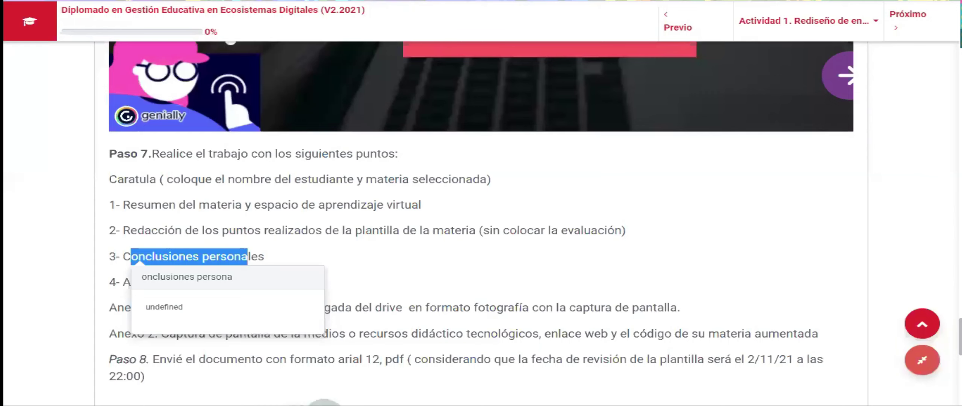
pyautogui.click(311, 219)
pyautogui.scroll(-3, 307, 183)
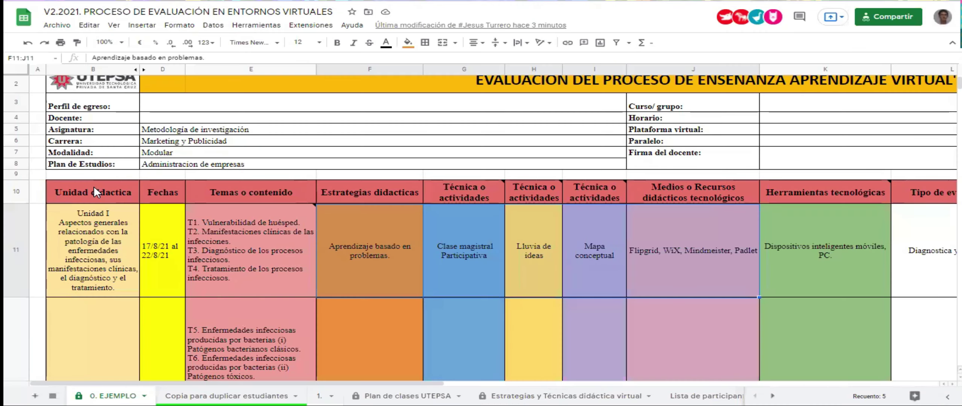
# In the "0. EJEMPLO" sheet, walk through the row 10 headings from Herramientas tecnológicas to Resultados o objetivos del aprendizaje, and back to the row's start.
pyautogui.click(100, 231)
pyautogui.click(856, 192)
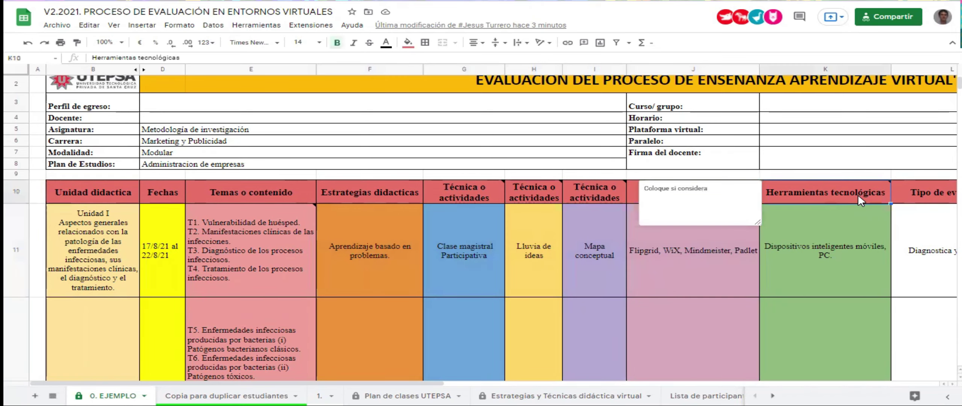
pyautogui.press('Right')
pyautogui.press('Right')
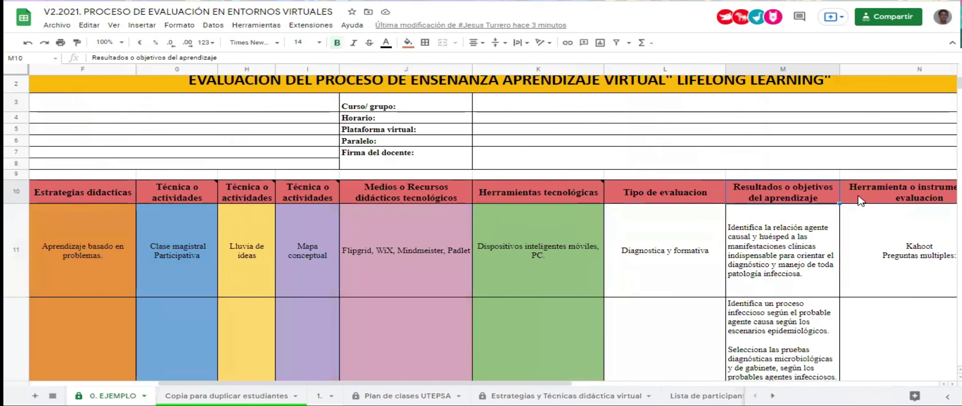
pyautogui.press('Left')
pyautogui.press('Left')
pyautogui.press('Left')
pyautogui.press('Left')
pyautogui.press('Left')
pyautogui.press('Left')
pyautogui.press('Left')
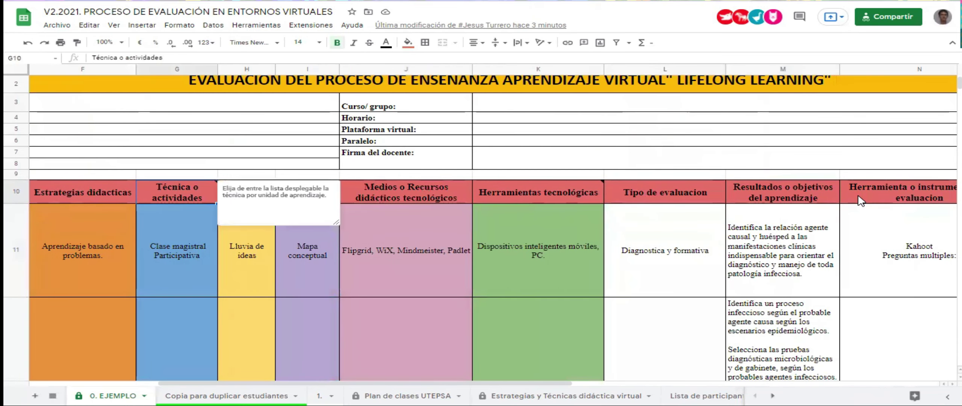
pyautogui.press('Left')
pyautogui.press('Left')
pyautogui.press('Left')
pyautogui.press('Left')
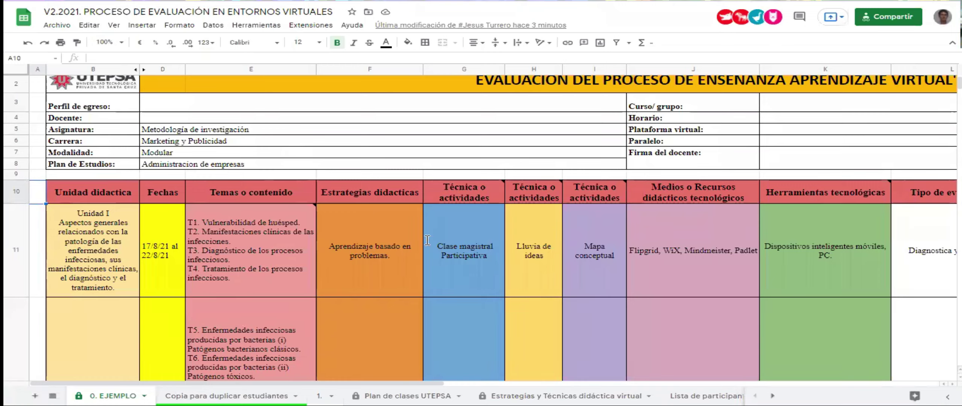
# Return to the course page and highlight the photo format wording in Anexo 1 and the "arial 12, pdf" requirement in Paso 8.
pyautogui.hotkey('alt', 'Tab')
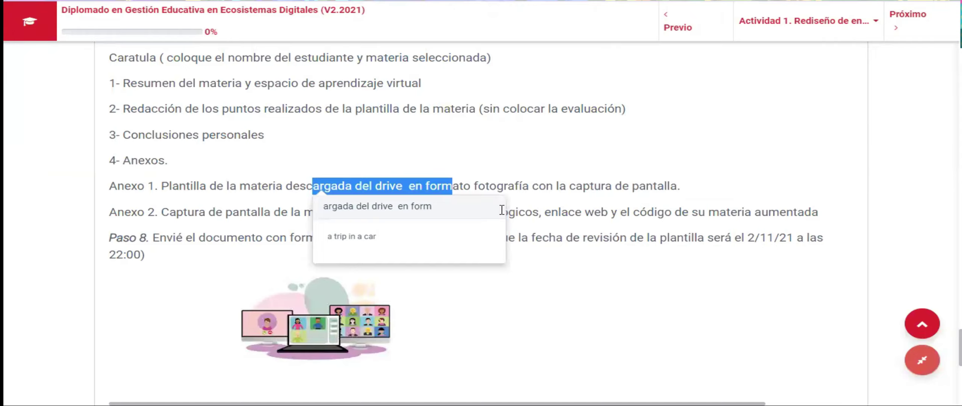
pyautogui.click(623, 186)
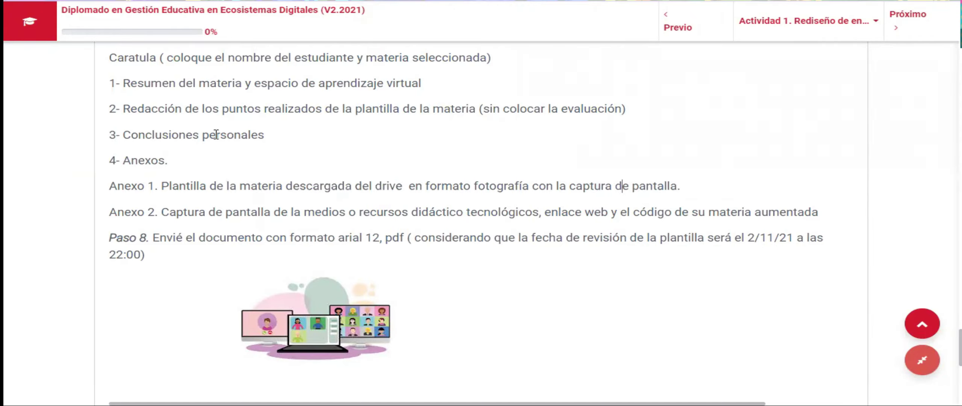
pyautogui.moveTo(129, 109); pyautogui.dragTo(268, 109)
pyautogui.moveTo(459, 186); pyautogui.dragTo(559, 187)
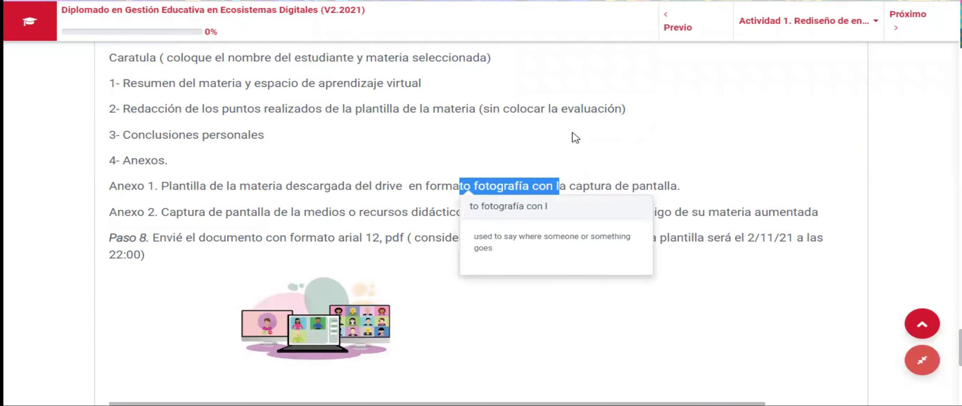
pyautogui.hotkey('alt', 'Tab')
pyautogui.moveTo(348, 237); pyautogui.dragTo(442, 240)
# Go back up the activity page and review the reading in Paso 2 and the pedagogical template link in Paso 3.
pyautogui.scroll(3, 397, 173)
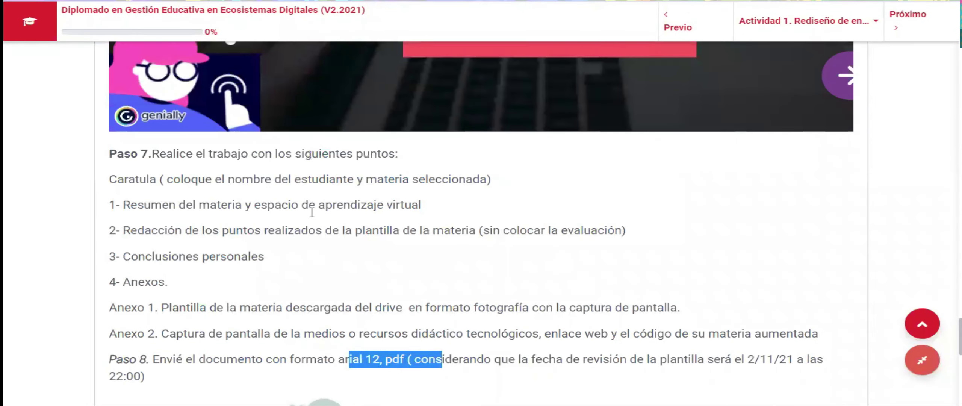
pyautogui.scroll(15, 304, 220)
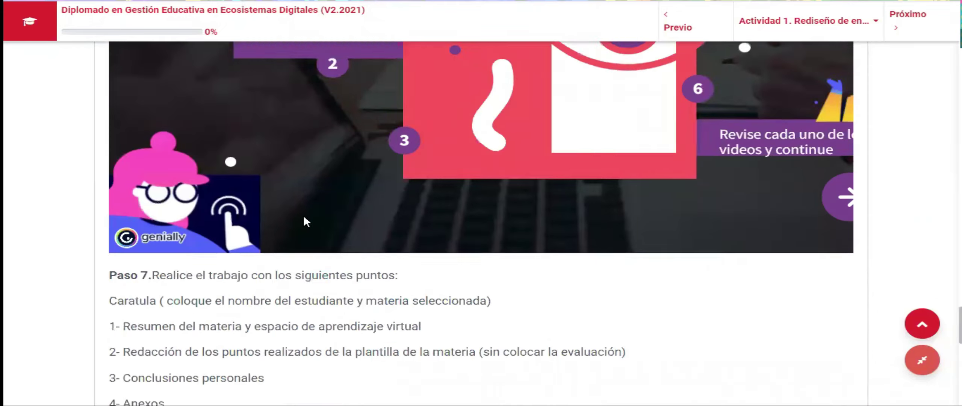
pyautogui.scroll(-8, 304, 215)
pyautogui.scroll(20, 304, 215)
pyautogui.scroll(6, 304, 220)
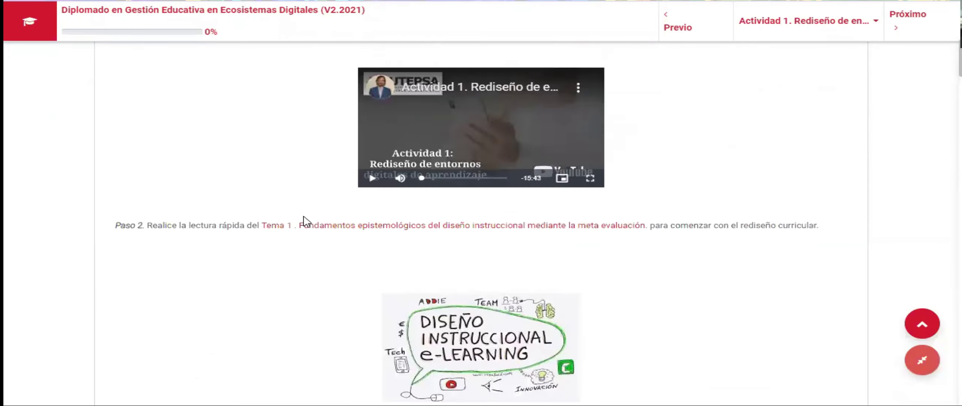
pyautogui.scroll(-3, 303, 219)
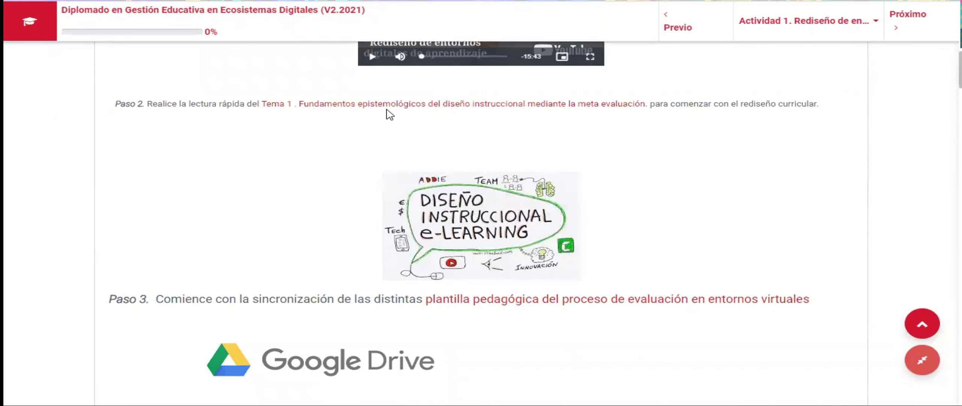
pyautogui.scroll(-5, 375, 114)
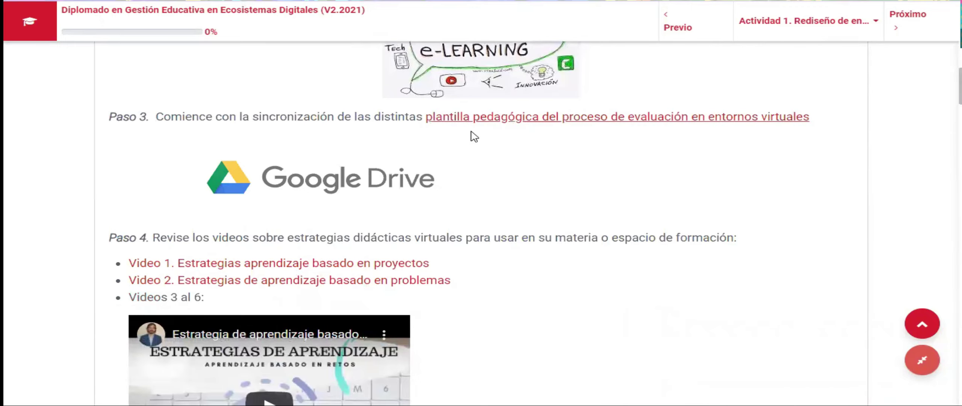
pyautogui.scroll(-2, 475, 134)
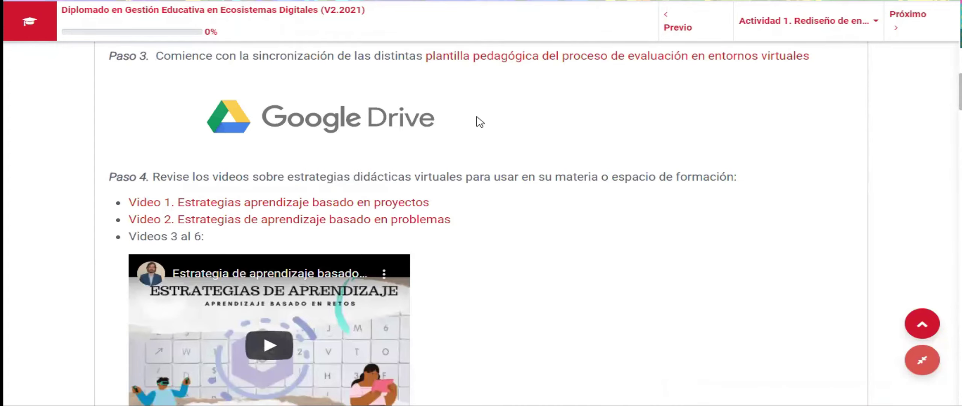
# Review the learning strategy videos in Paso 4 and the complementary reading and template links in Paso 5.
pyautogui.scroll(-2, 477, 120)
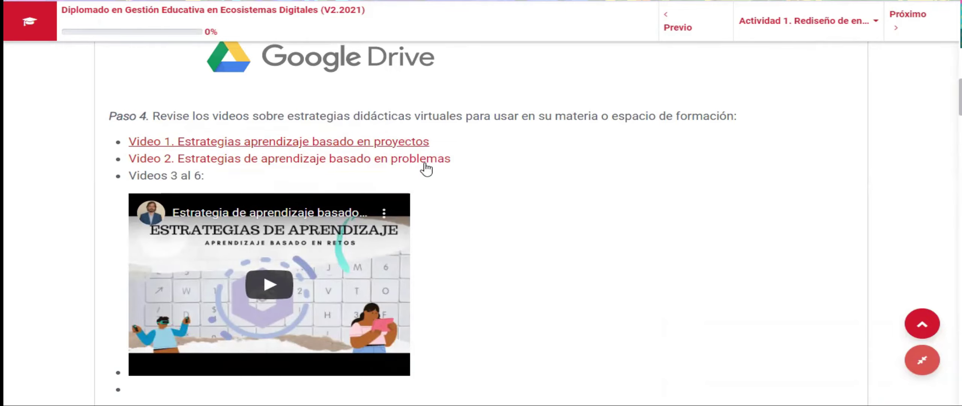
pyautogui.scroll(-2, 376, 162)
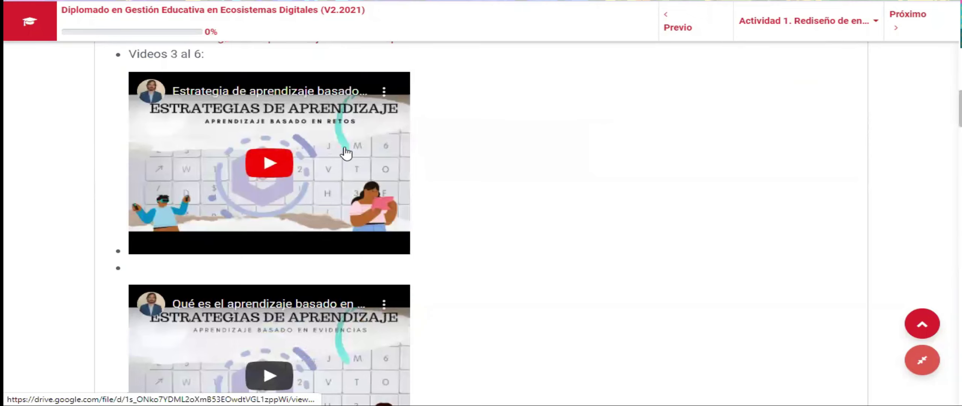
pyautogui.scroll(-5, 365, 195)
pyautogui.scroll(-4, 366, 191)
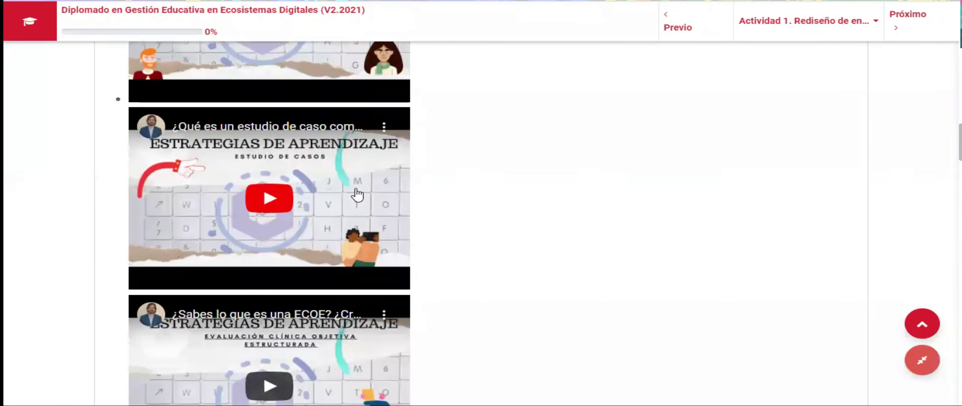
pyautogui.scroll(-6, 357, 192)
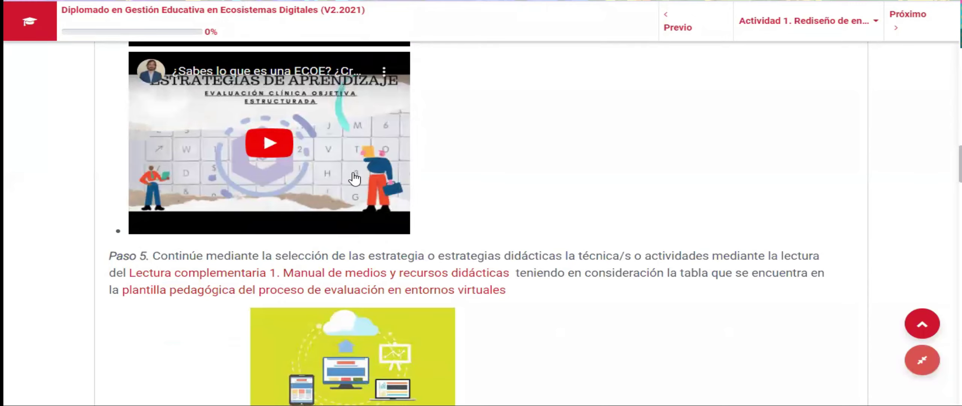
pyautogui.scroll(-3, 354, 178)
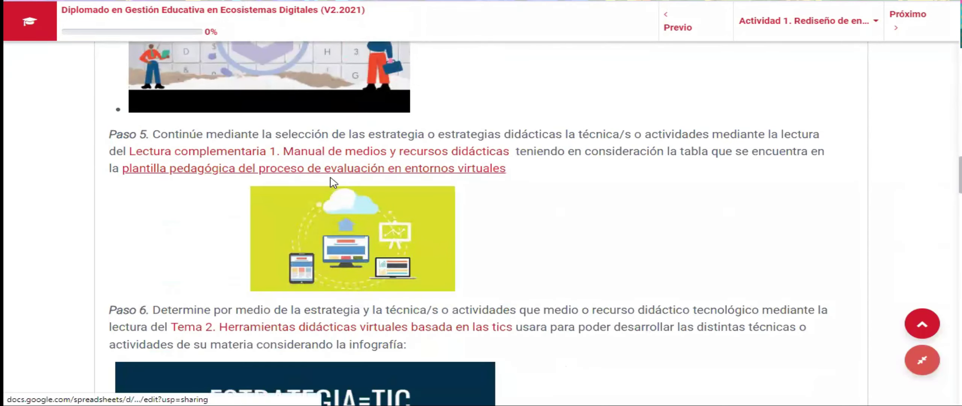